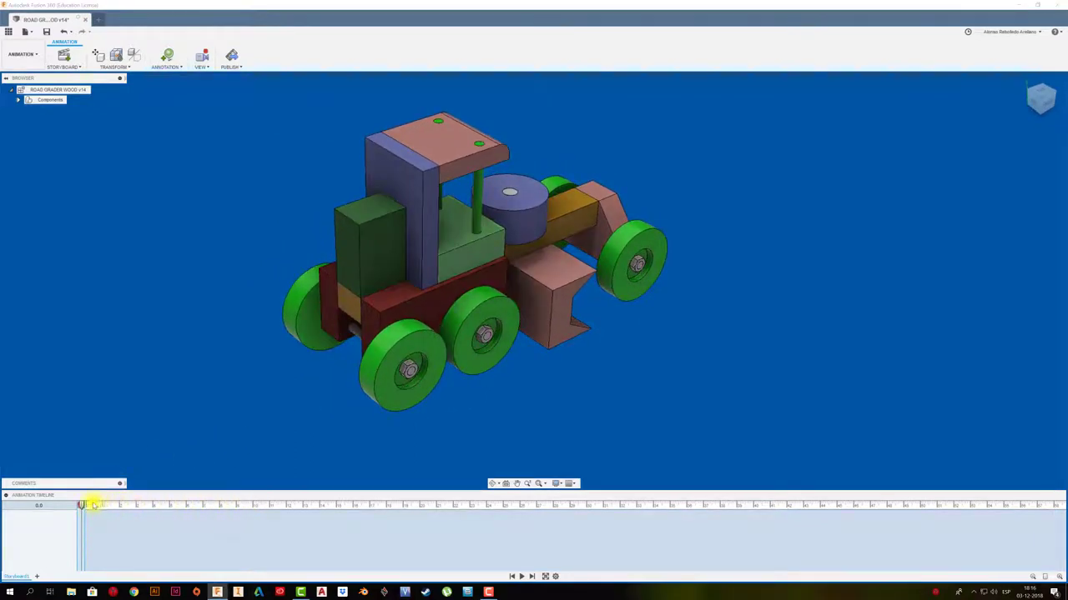
Record a zoom-out-and-turn camera move at 3 s, play it back, then stretch it to 6 s
left_click_drag(82, 506, 140, 507)
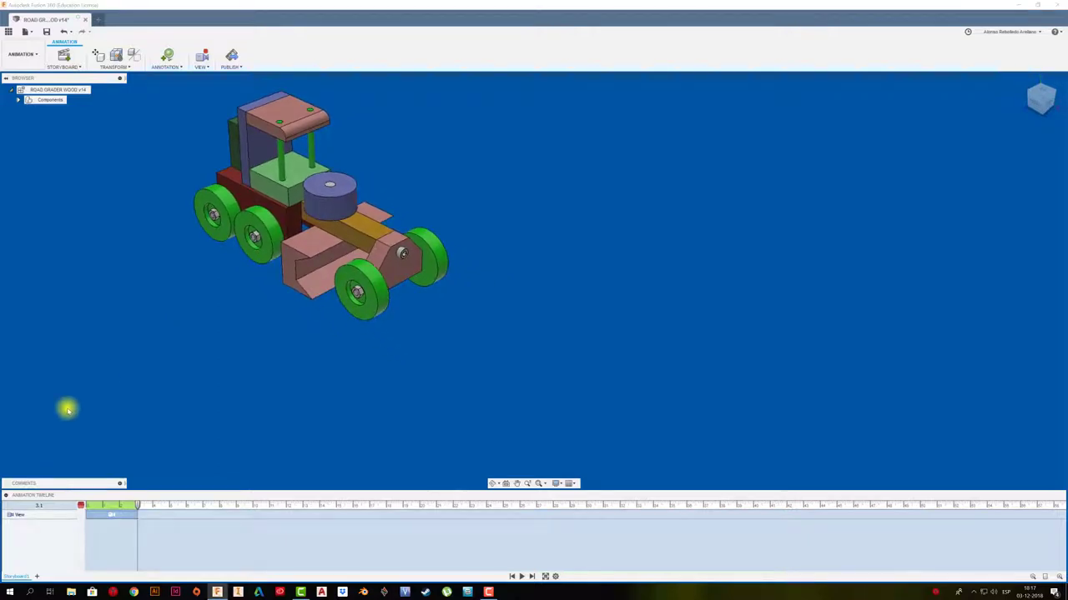
left_click_drag(139, 507, 80, 508)
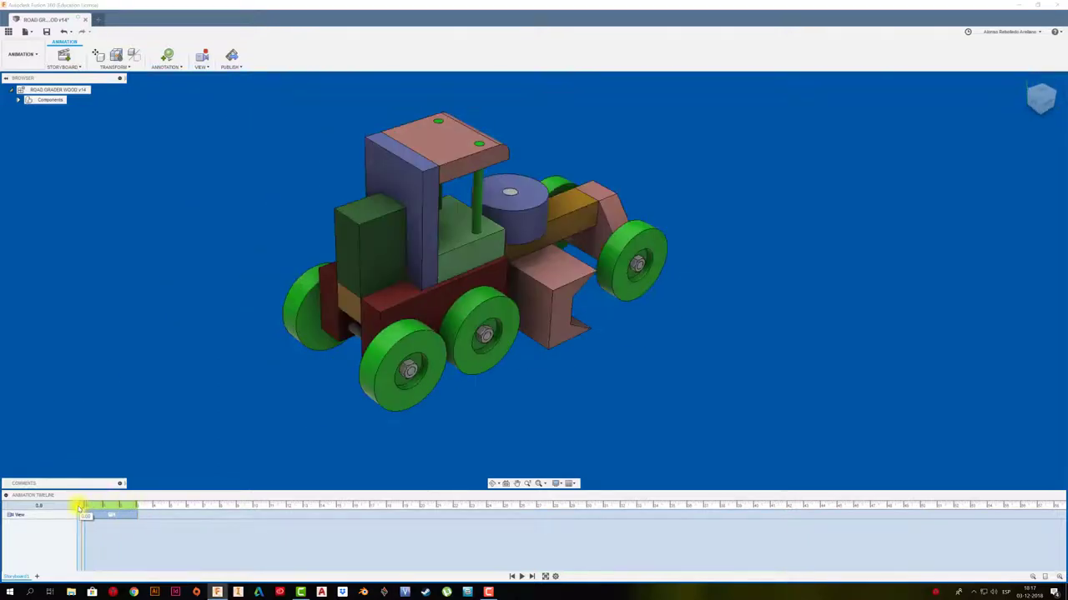
left_click(521, 576)
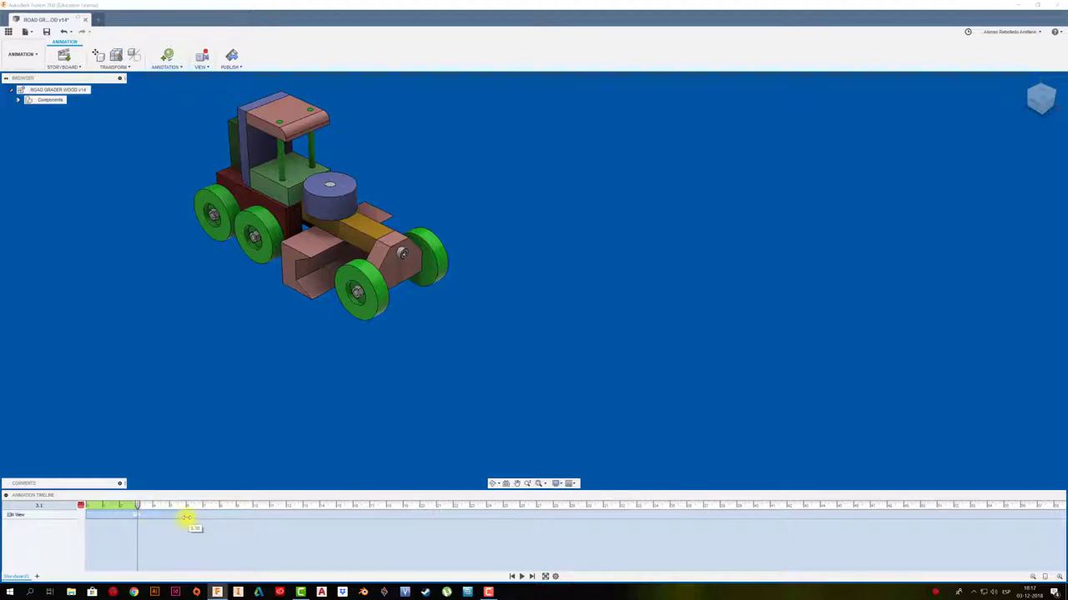
left_click_drag(183, 519, 185, 517)
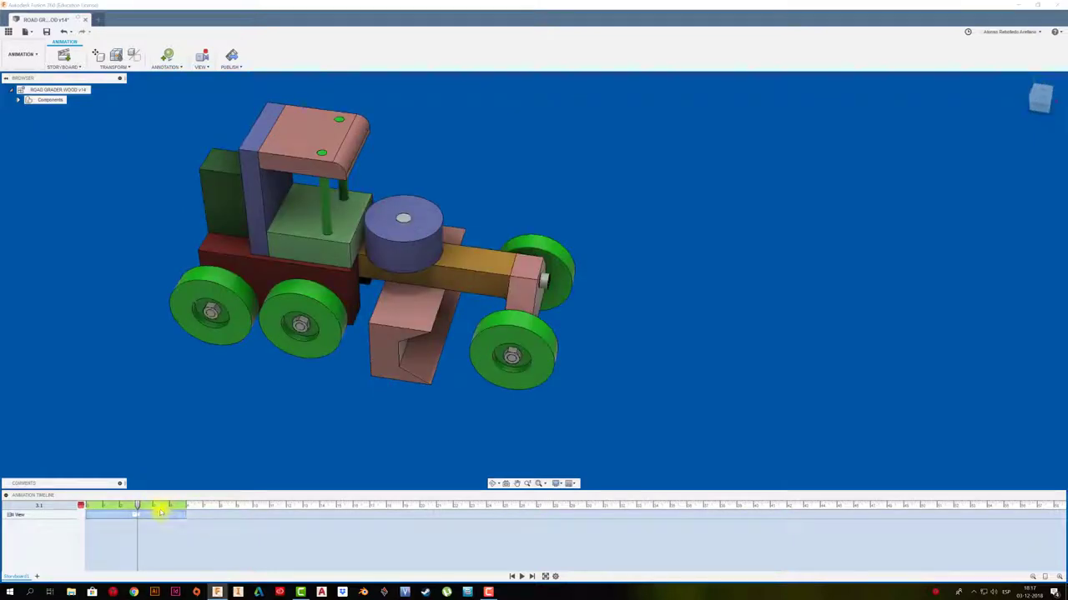
Replay the animation, then slide the front pin PERNO M6x40:1 out to -330 mm along Z
left_click(511, 576)
left_click(521, 576)
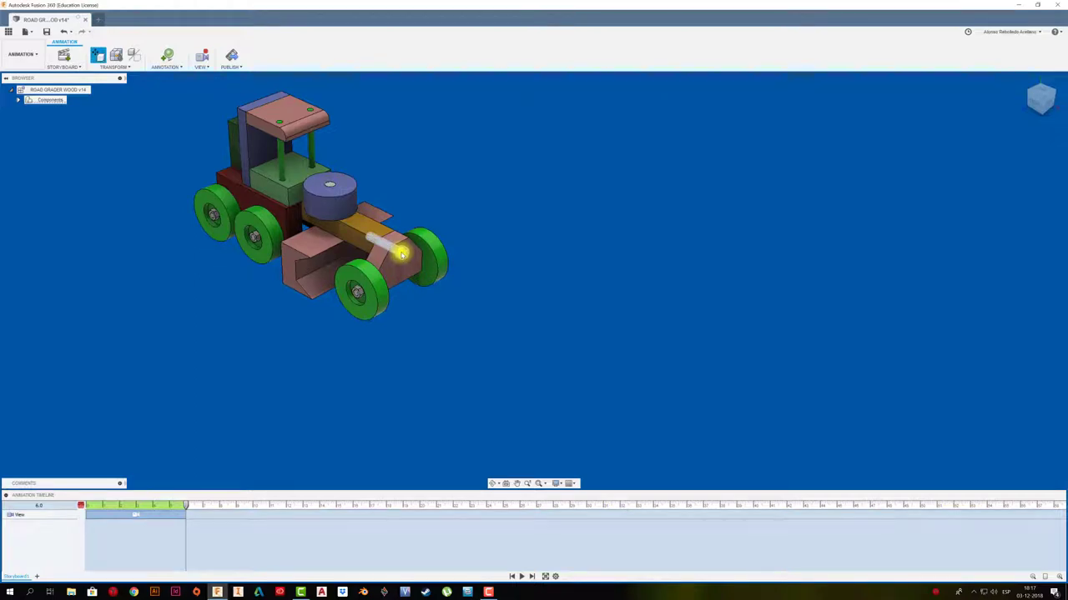
left_click(401, 254)
left_click_drag(408, 268, 661, 389)
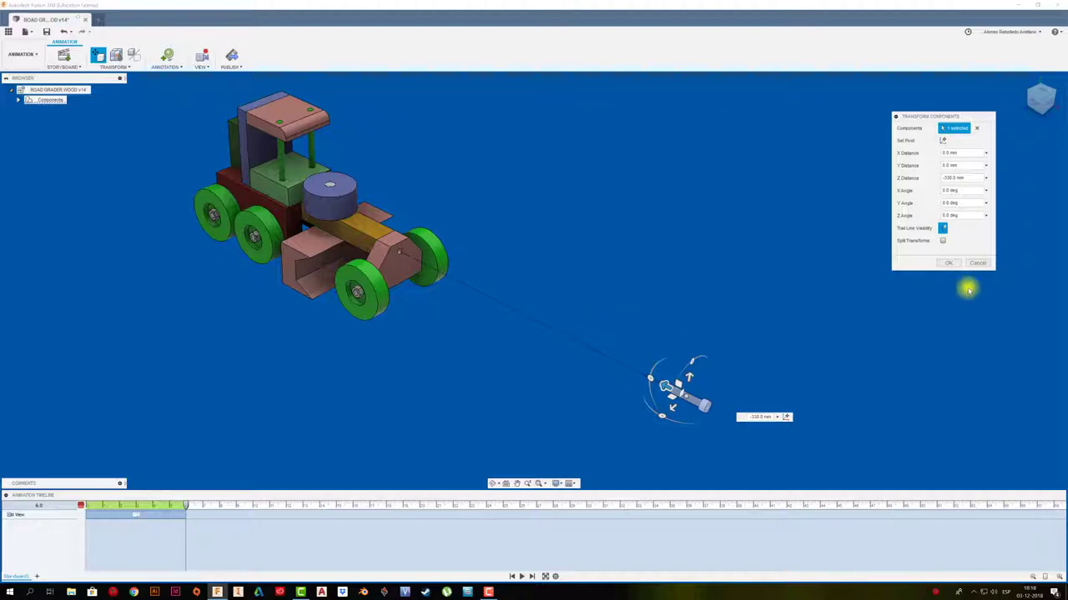
left_click(948, 263)
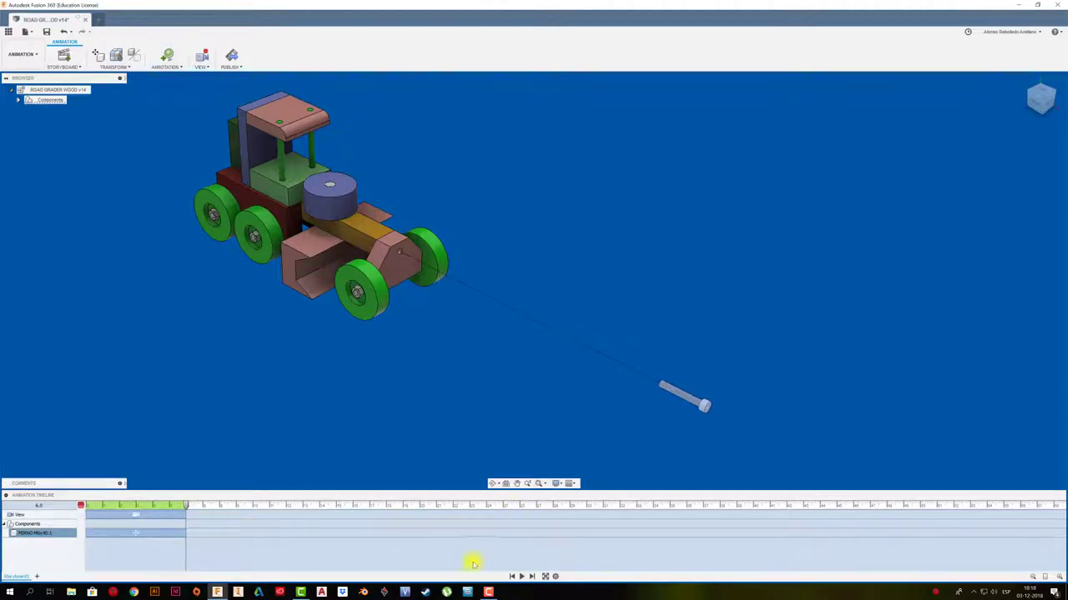
Shift the pin's action to start at 6 s and end at 12 s, then play to check
left_click(512, 576)
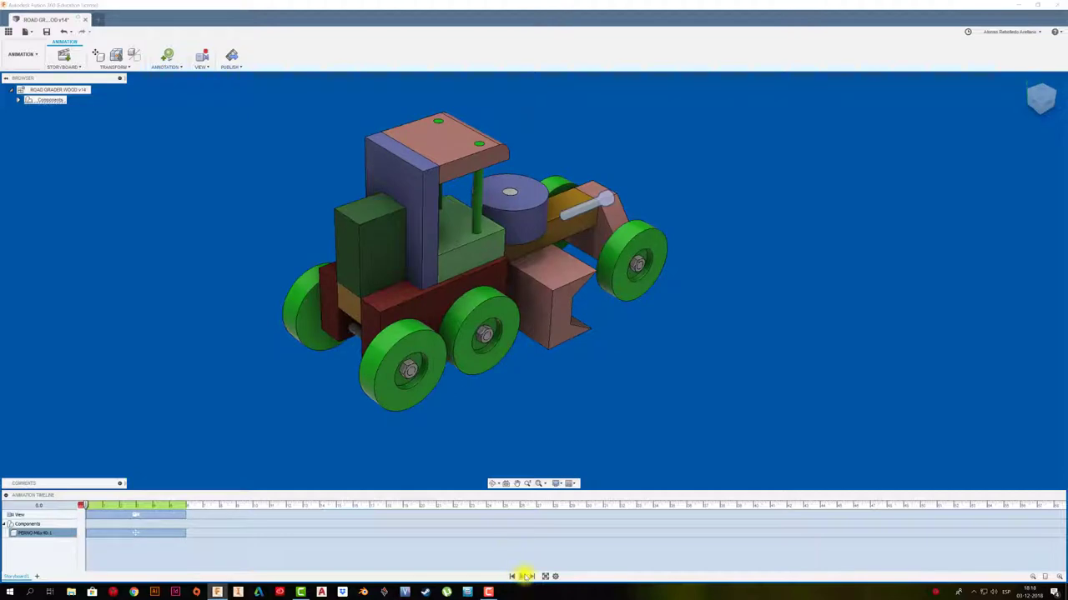
left_click(521, 576)
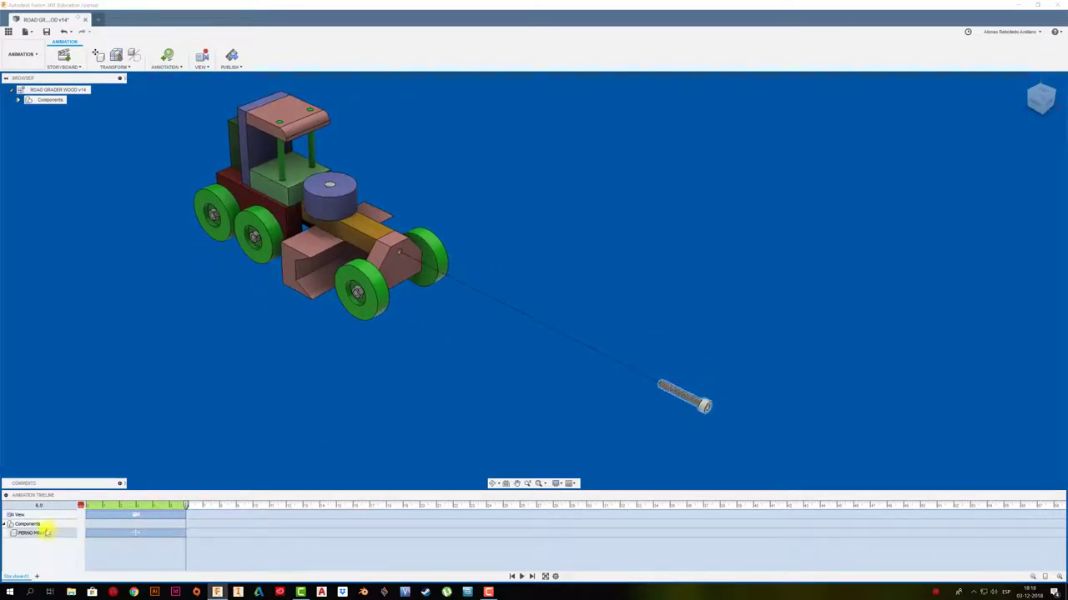
left_click(236, 535)
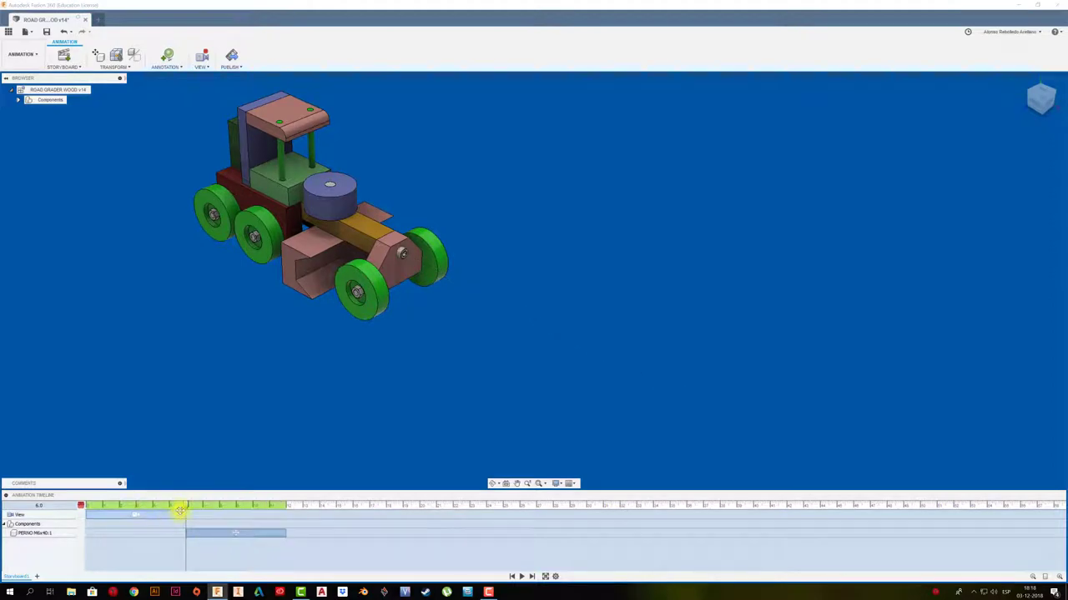
left_click_drag(168, 506, 151, 506)
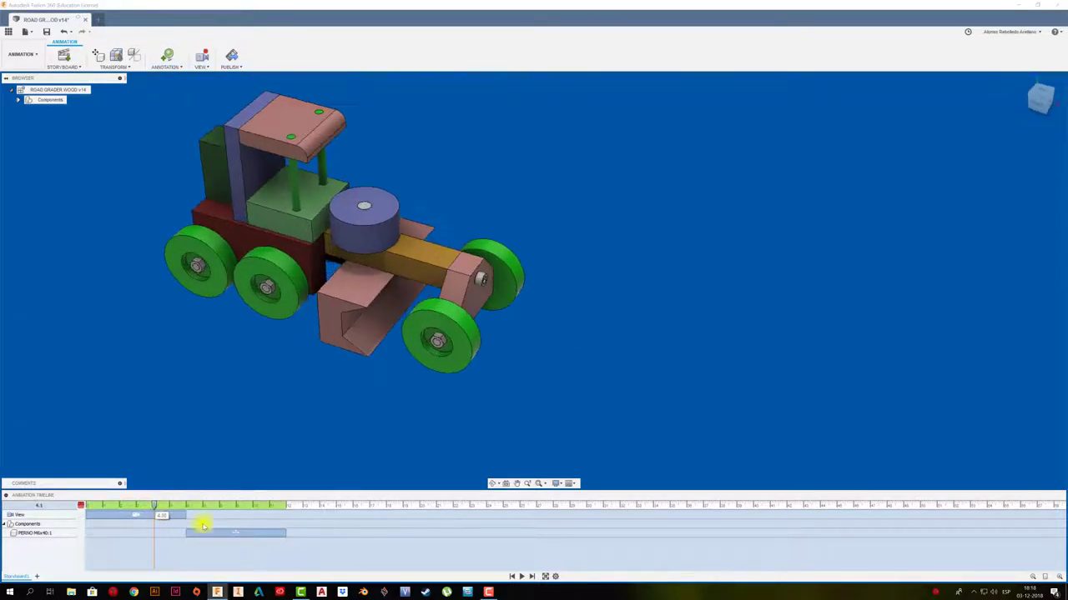
left_click(522, 576)
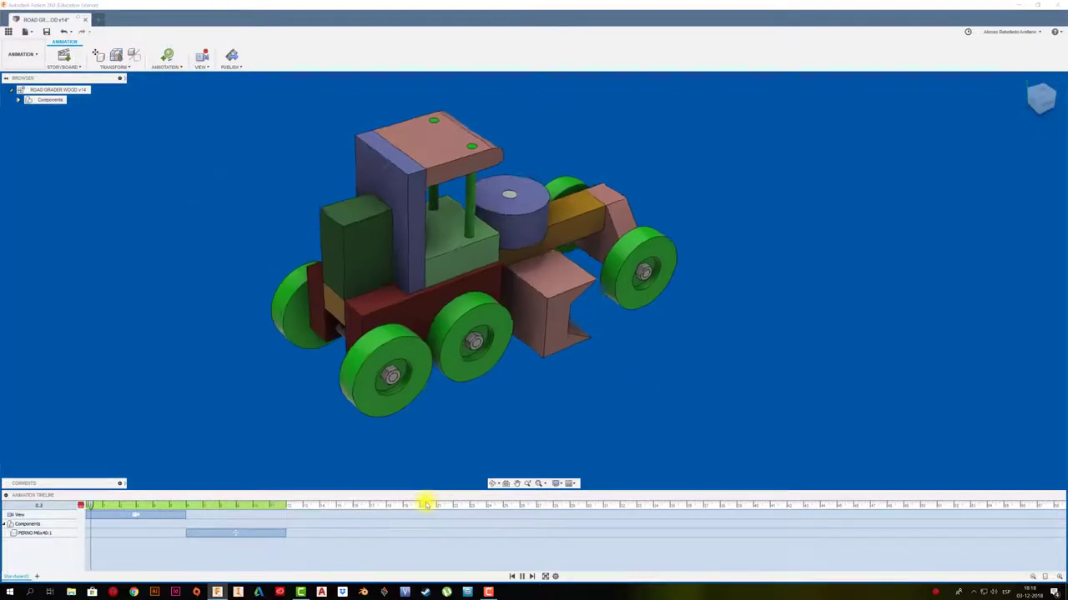
left_click(533, 576)
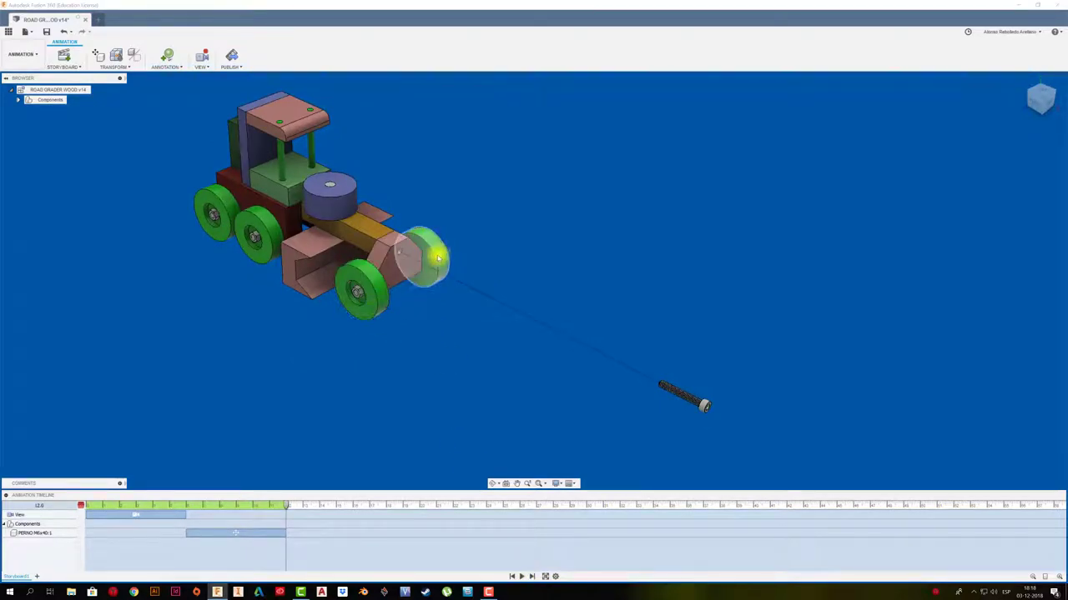
Expand the assembly in the Browser and select the front plate, both front wheels and a wheel nut
left_click(17, 101)
left_click(25, 109)
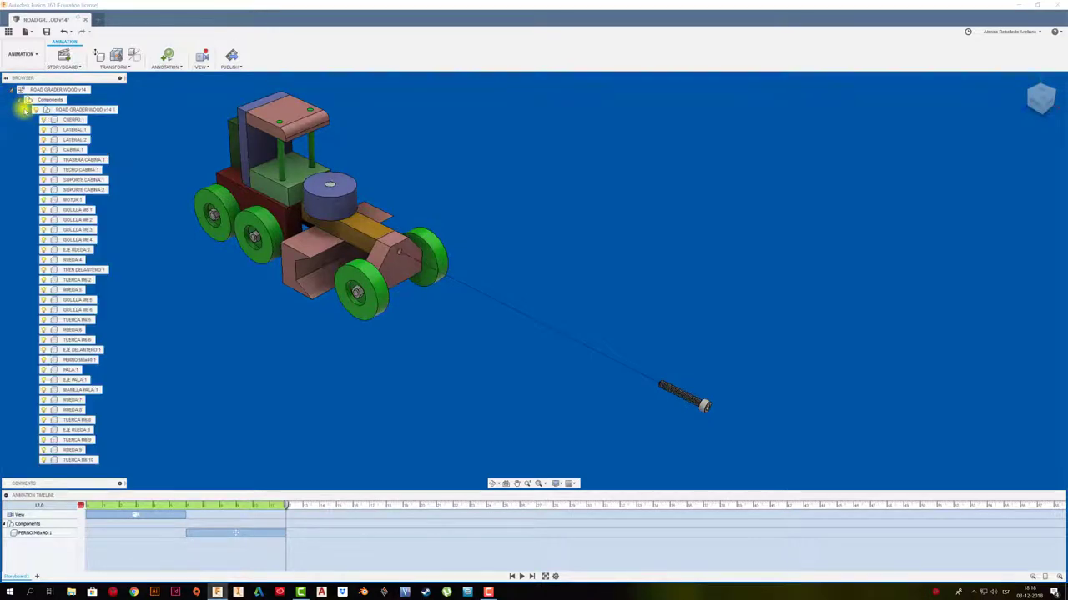
left_click(107, 270)
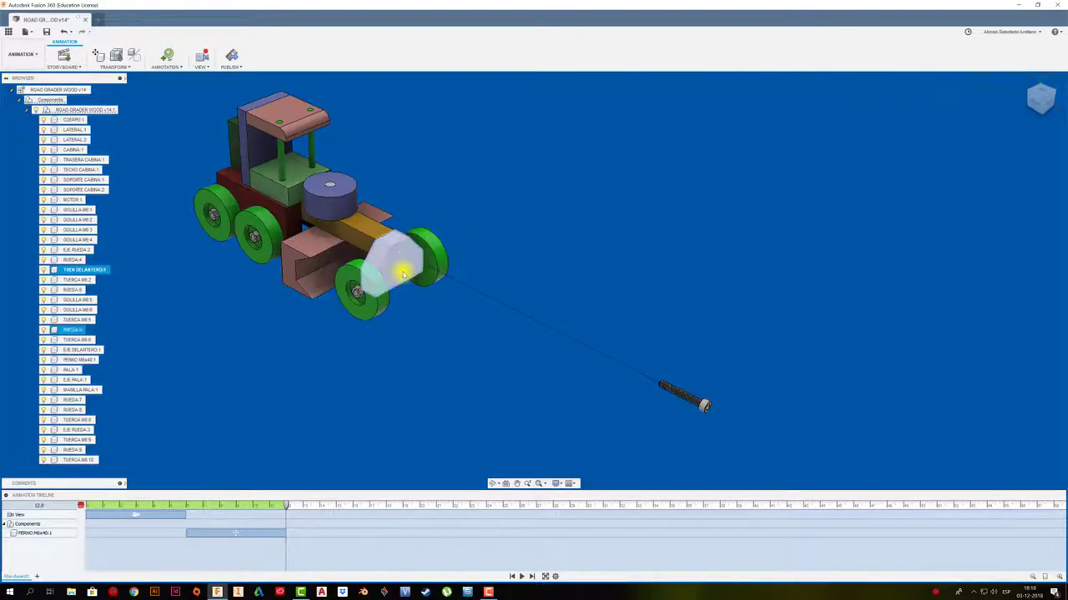
left_click(367, 290, "ctrl")
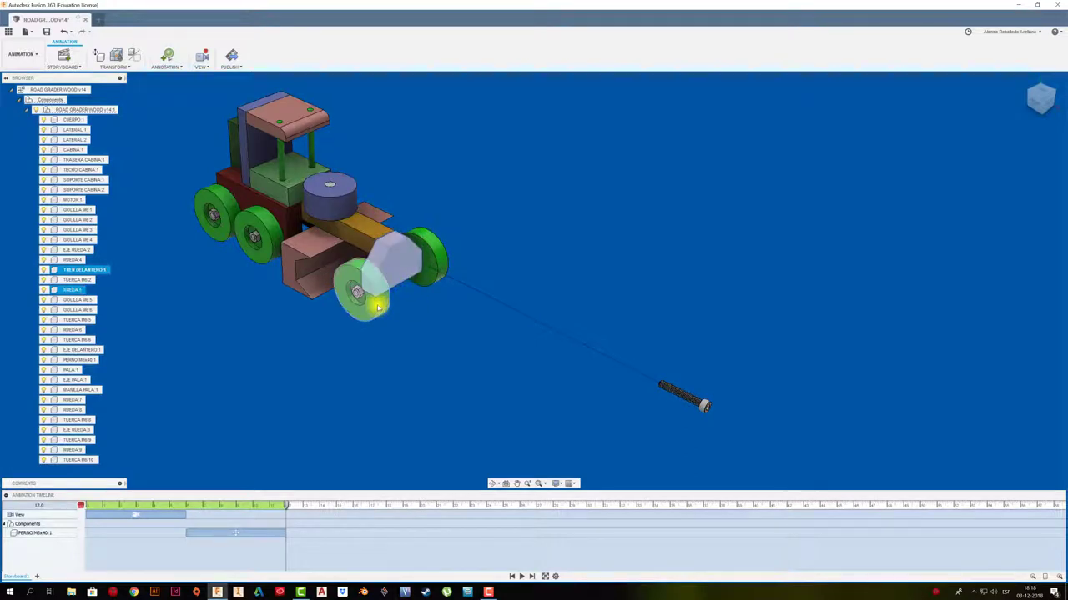
left_click(429, 257, "ctrl")
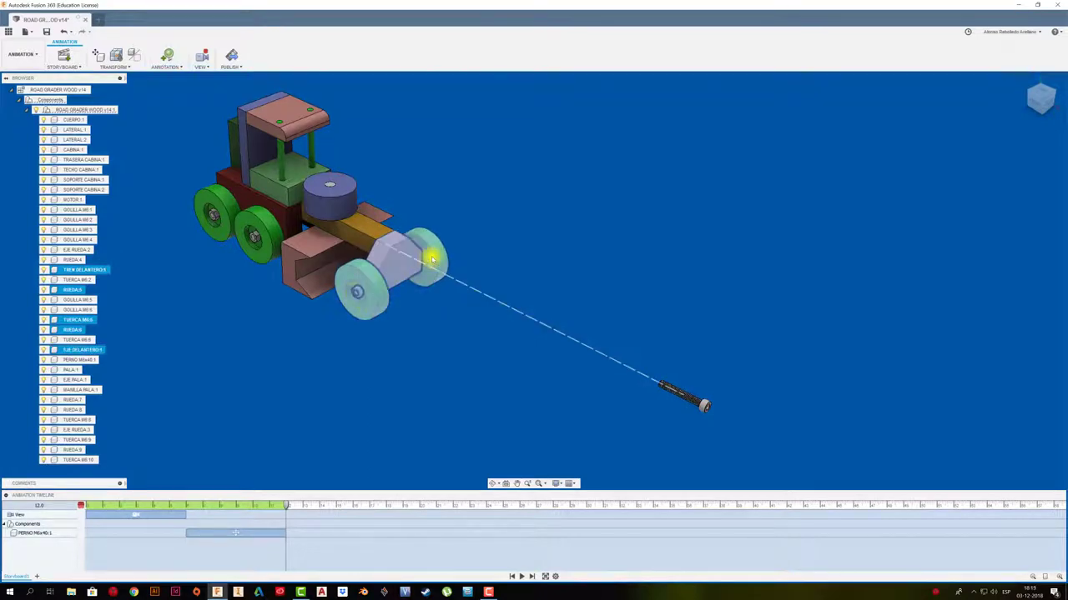
left_click(79, 340, "ctrl")
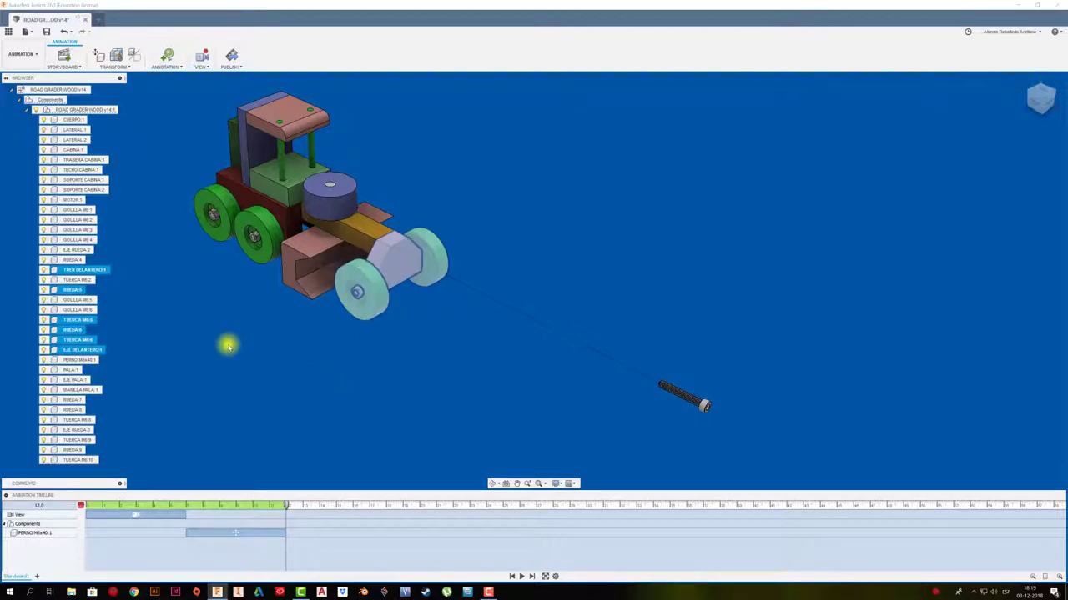
Add both front washers to the selection and move the front axle assembly 120 mm along X
key("m")
left_click_drag(406, 247, 459, 277)
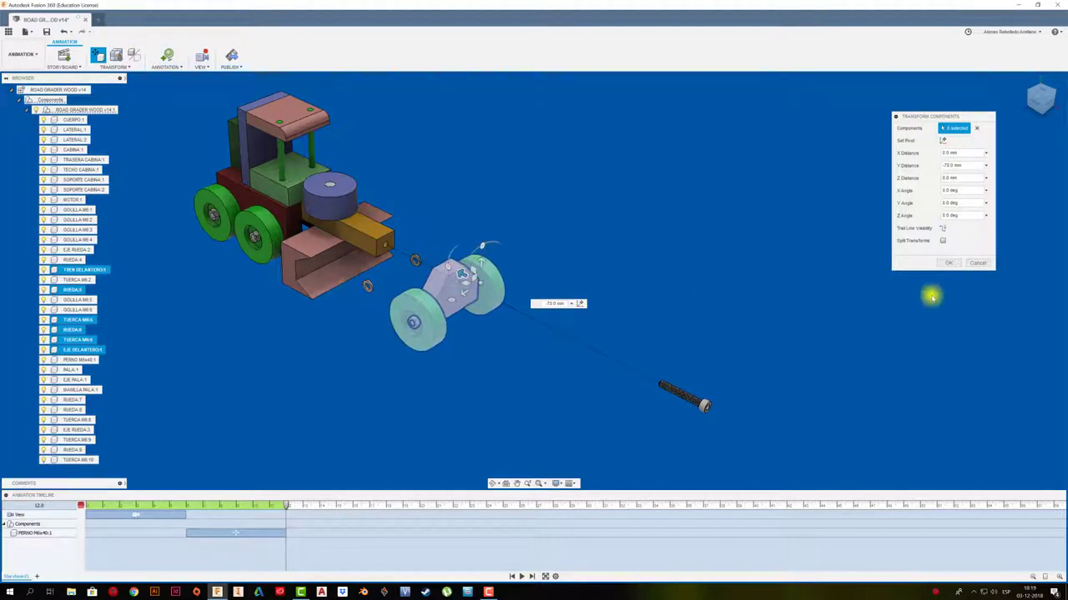
left_click(978, 262)
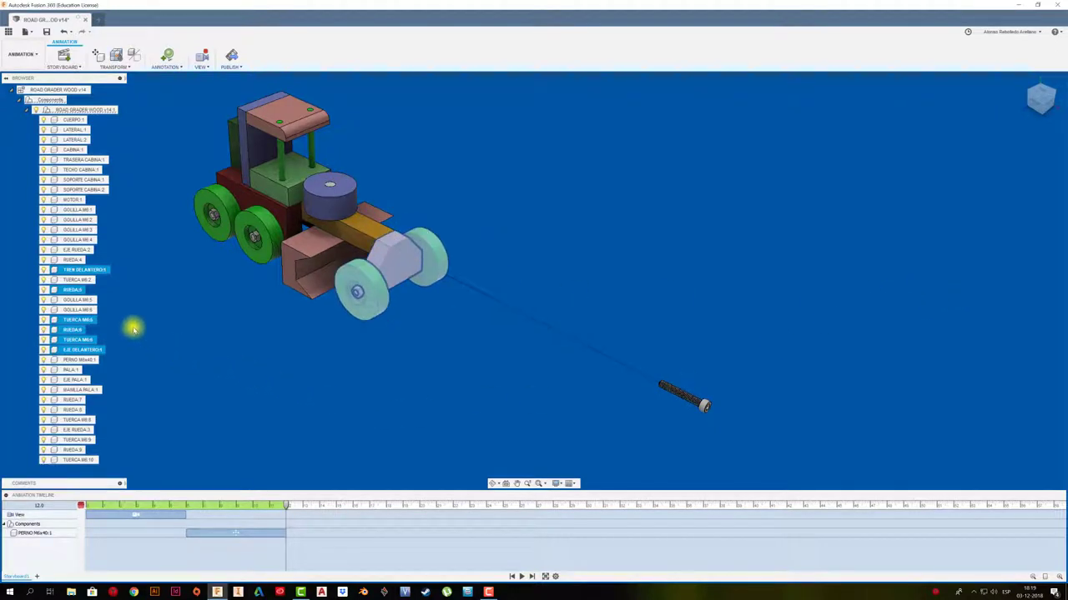
left_click(94, 301, "shift")
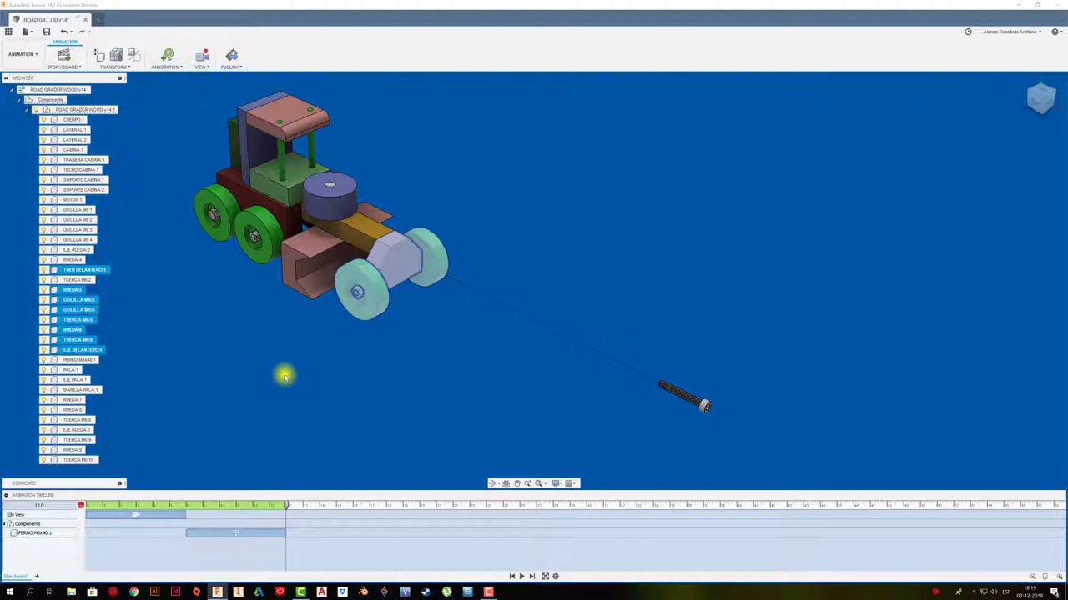
key("m")
left_click_drag(398, 302, 484, 359)
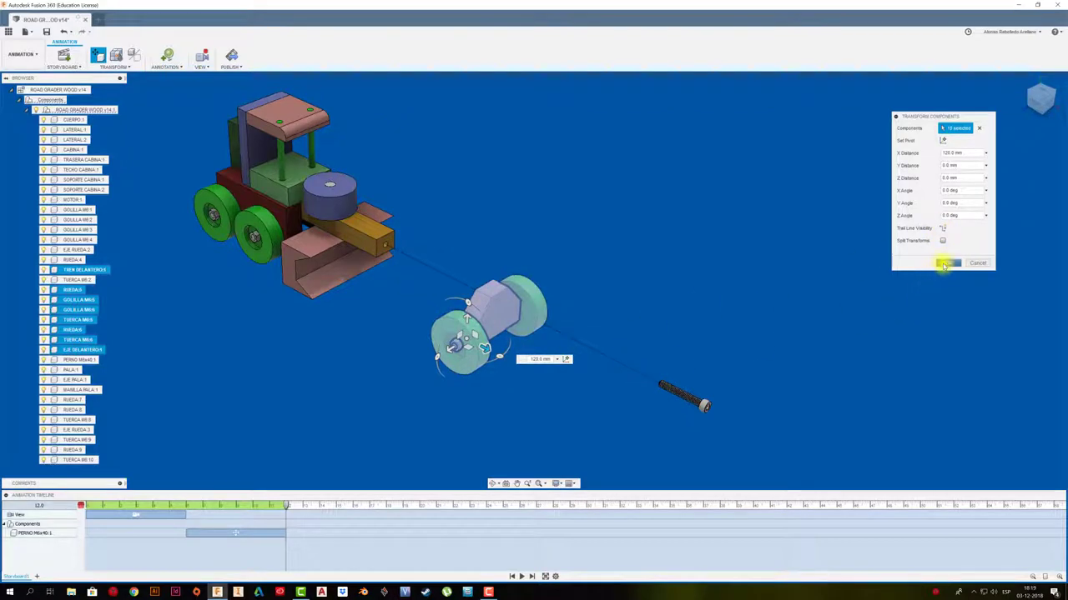
left_click(948, 263)
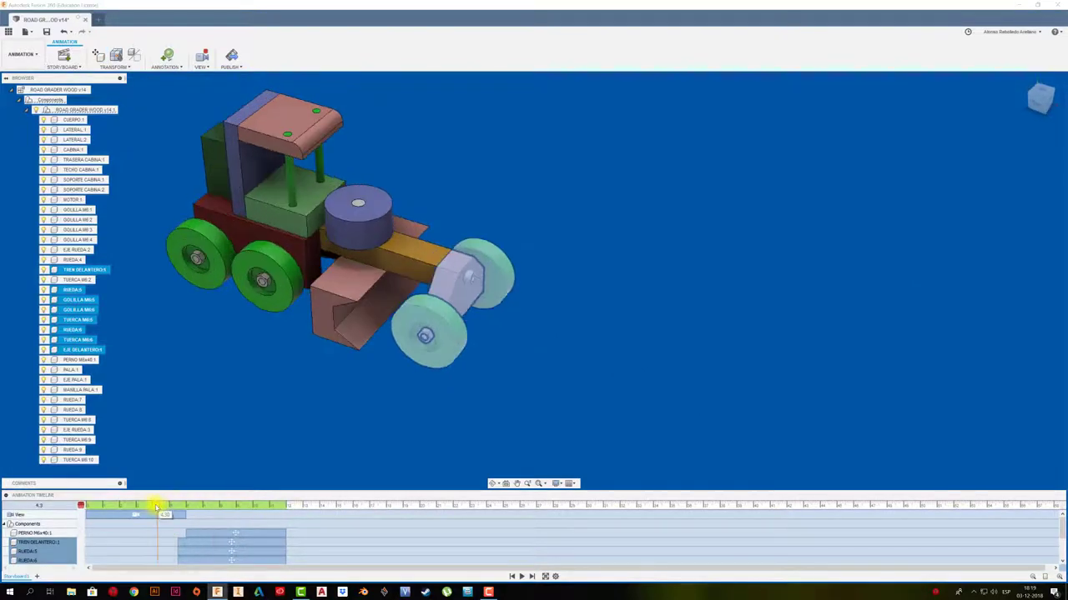
left_click_drag(286, 506, 151, 507)
Replay the animation and select the front plate, RUEDA:5, RUEDA:6, TUERCA M6:5 and axle action blocks
left_click(521, 577)
left_click(522, 576)
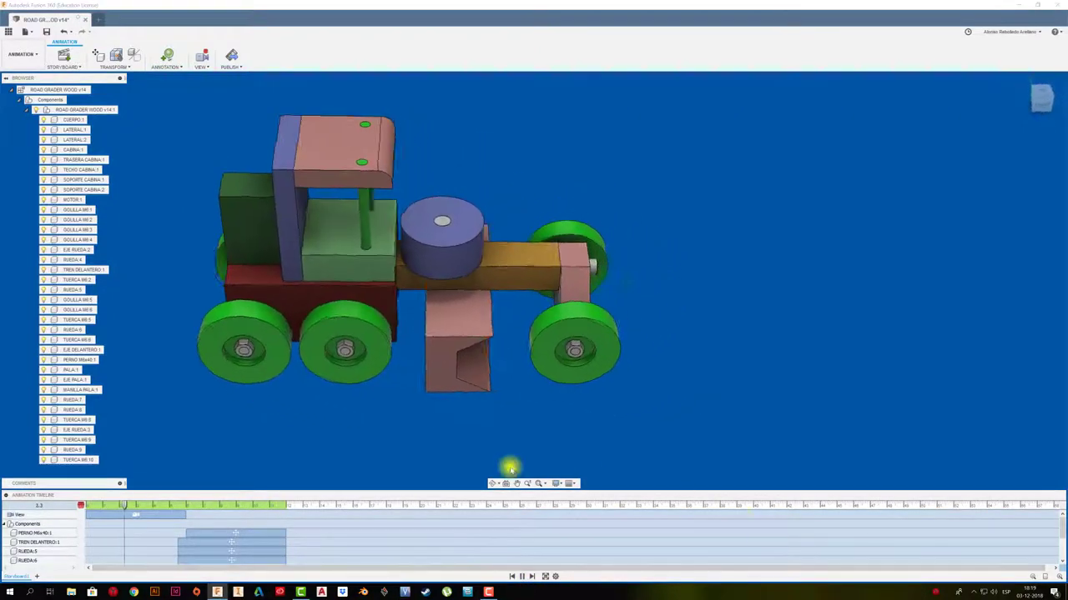
left_click(240, 534)
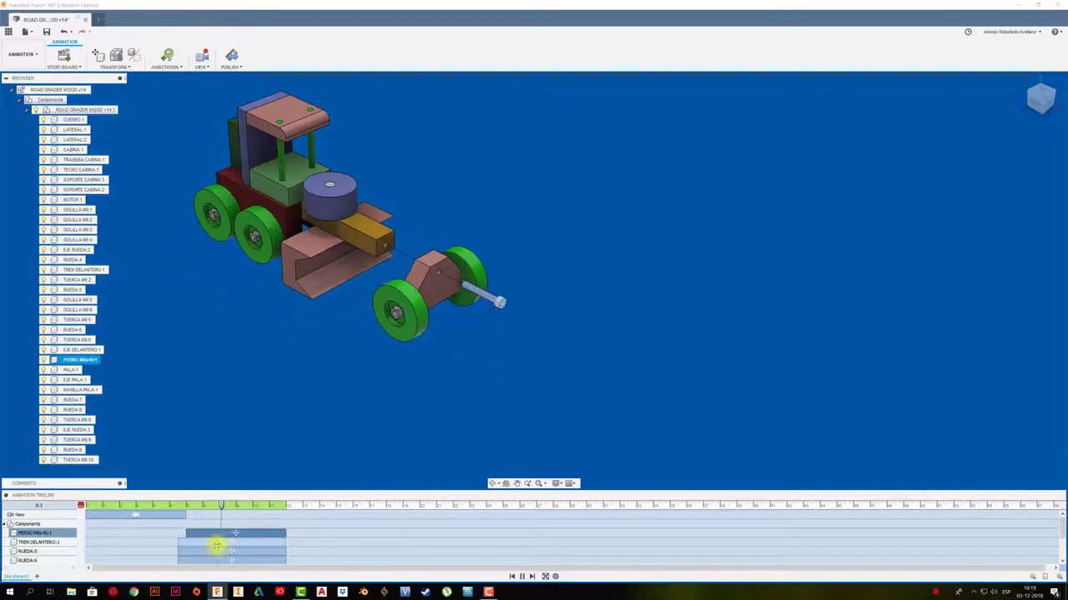
left_click(212, 543)
scroll(212, 544, "down", 2)
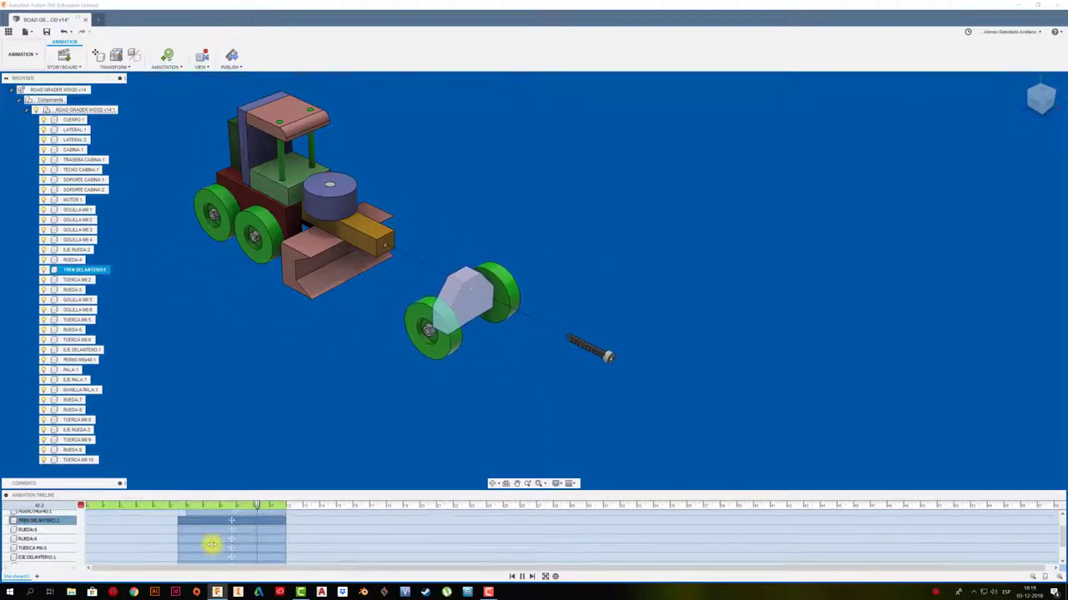
left_click(210, 538, "ctrl")
left_click(210, 539, "ctrl")
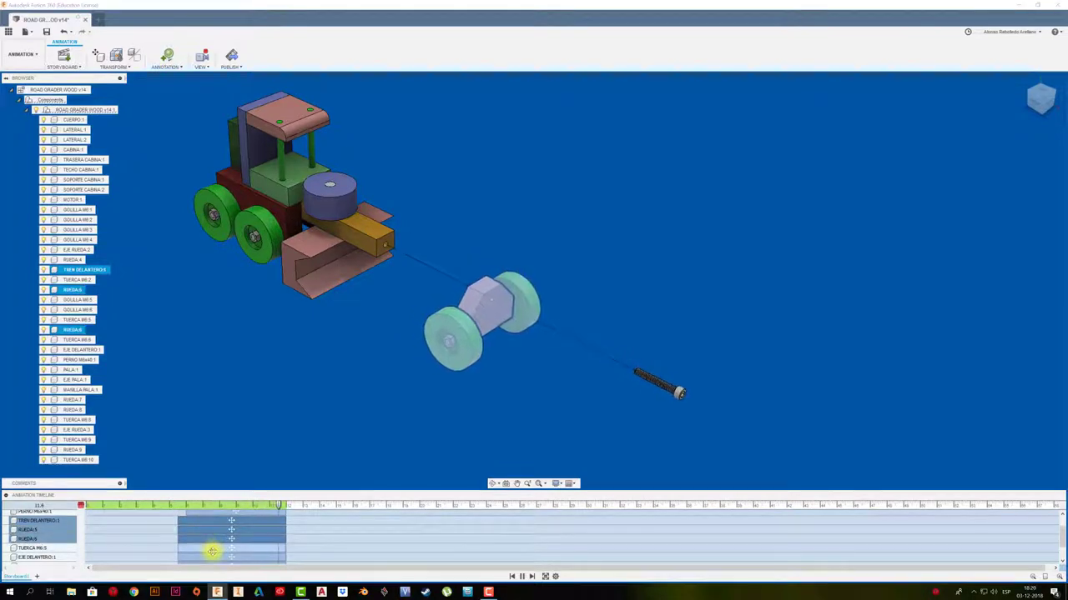
left_click(211, 548, "ctrl")
left_click(213, 557, "ctrl")
Add the TUERCA M6:6, GOLILLA M6:6 and GOLILLA M6:5 blocks and drag the group to start at 12 s
scroll(216, 552, "down", 3)
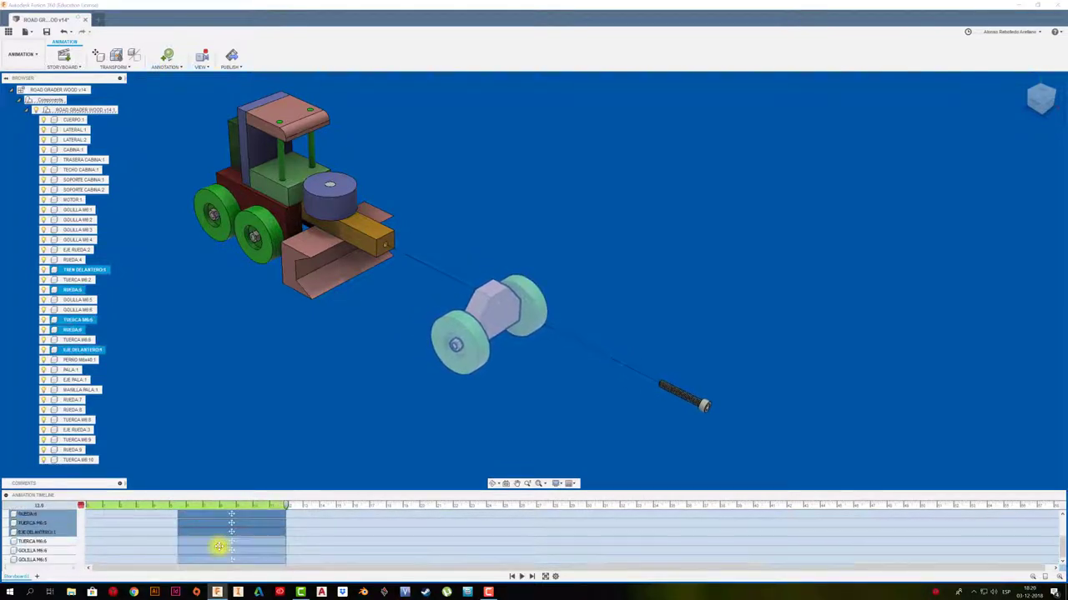
left_click(219, 542, "ctrl")
left_click(221, 551, "ctrl")
left_click(222, 560, "ctrl")
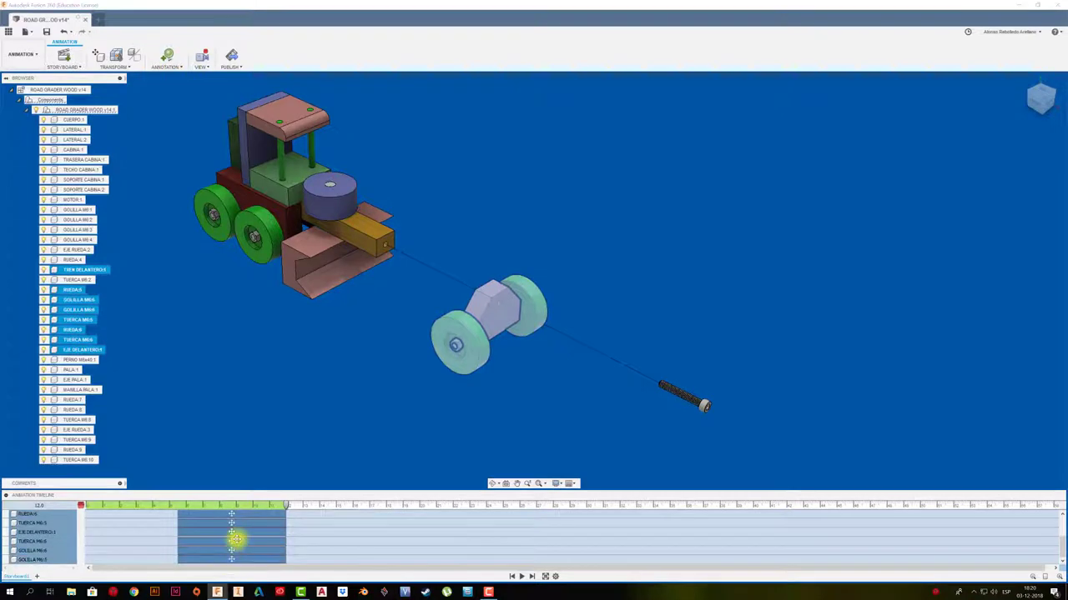
scroll(236, 540, "up", 5)
left_click_drag(222, 542, 330, 549)
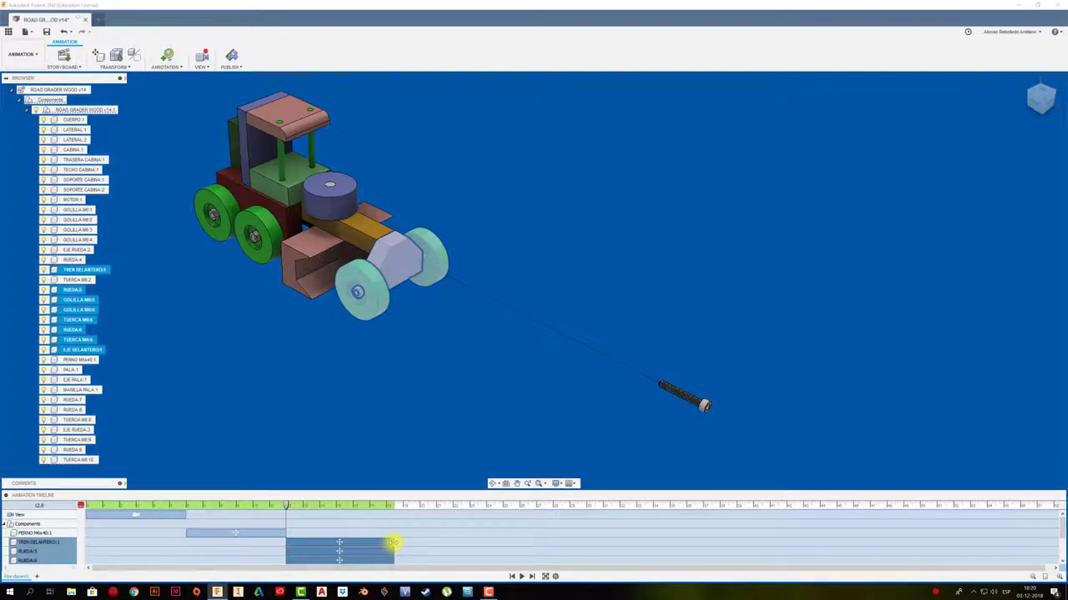
Shorten the front axle move, then replay from the beginning and pause at about 14.8 s
left_click_drag(392, 543, 320, 544)
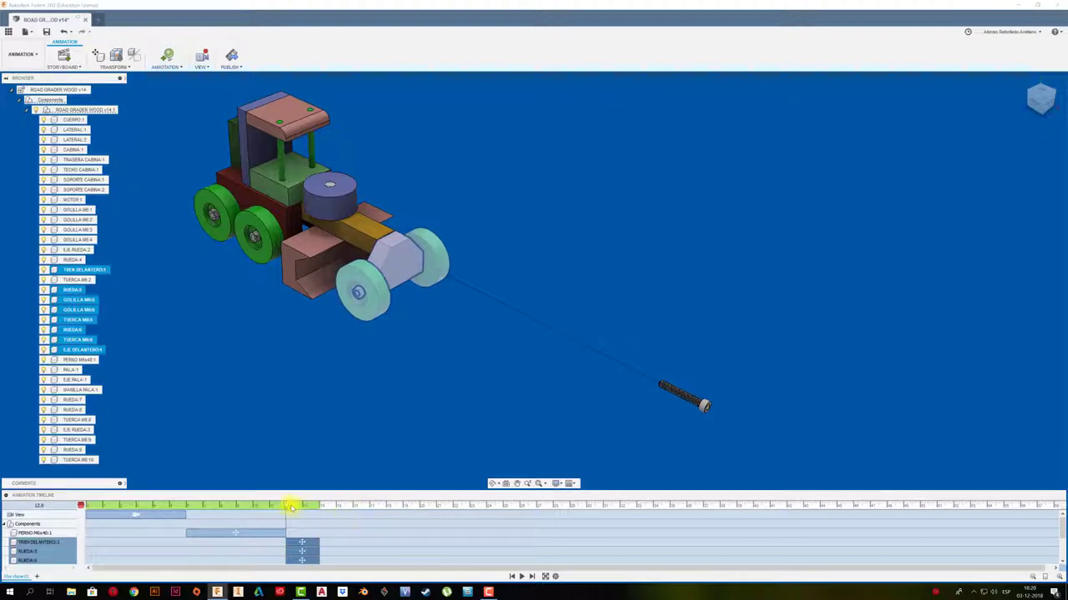
left_click(284, 532)
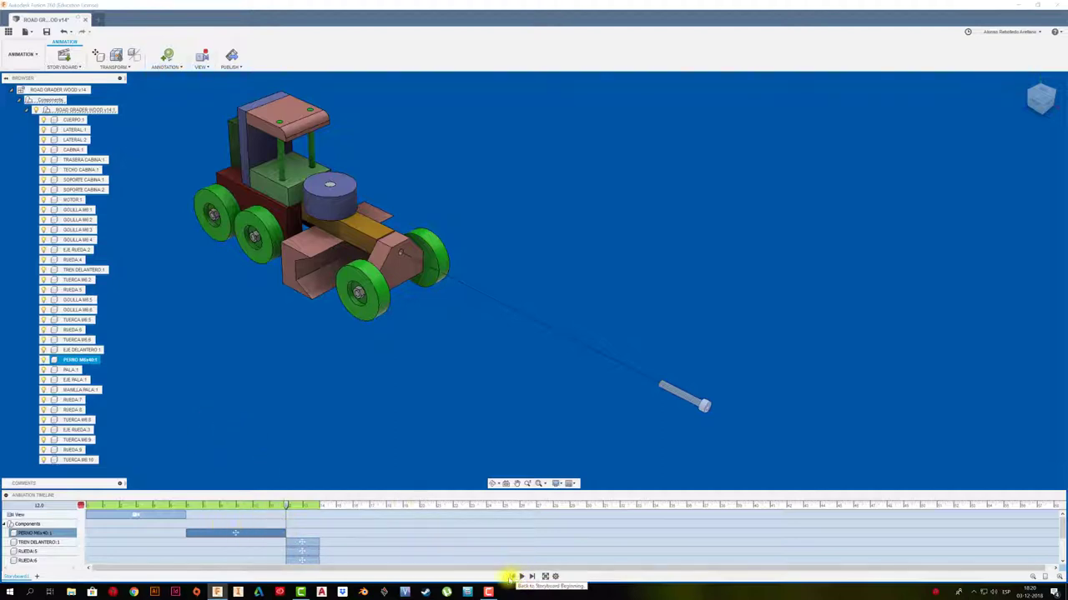
left_click(520, 576)
left_click(521, 576)
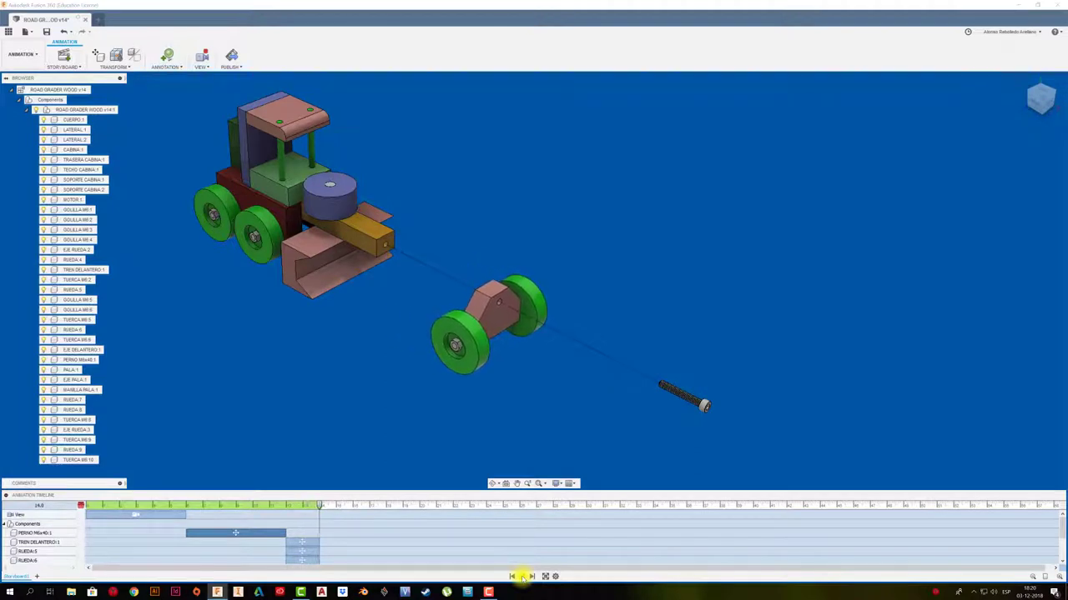
left_click(522, 578)
At about 15.7 s, pull the front wheel nut outward and slide wheel RUEDA:5 140 mm along Y
left_click_drag(325, 506, 347, 507)
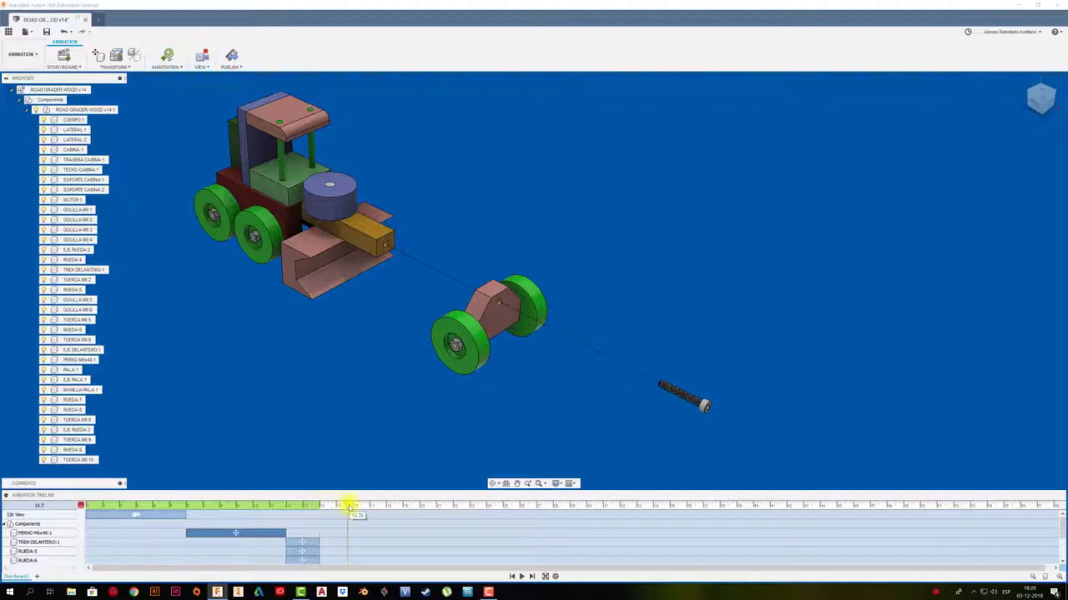
left_click(457, 349)
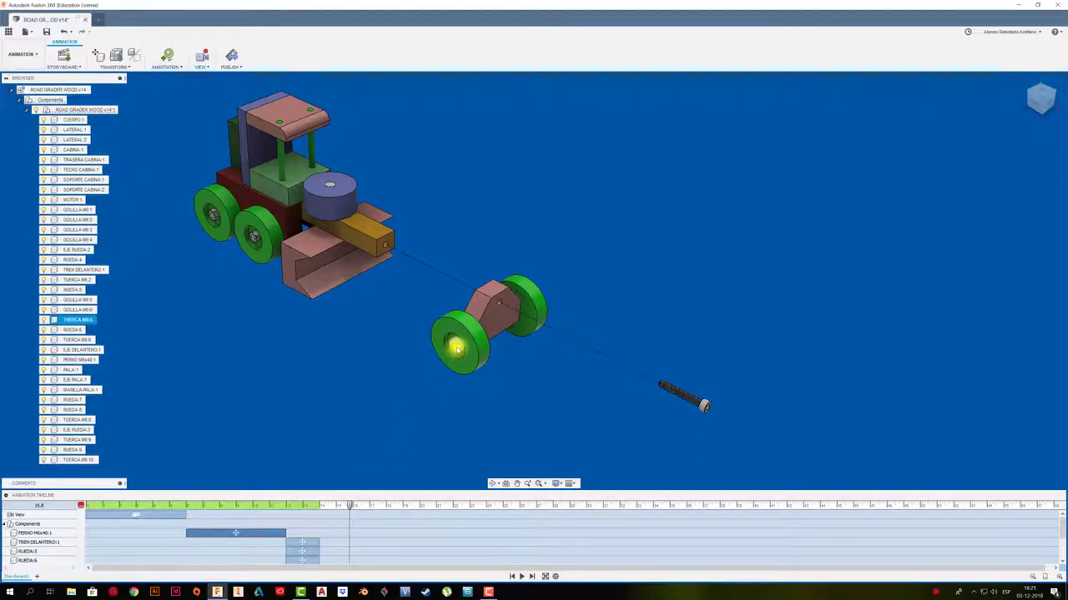
key("m")
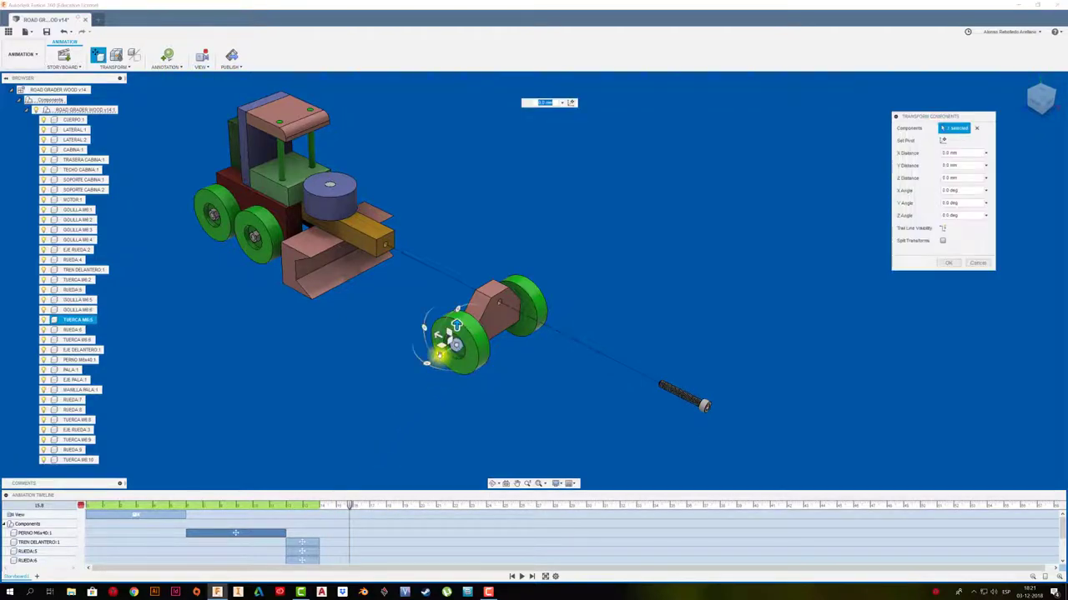
left_click_drag(442, 355, 273, 457)
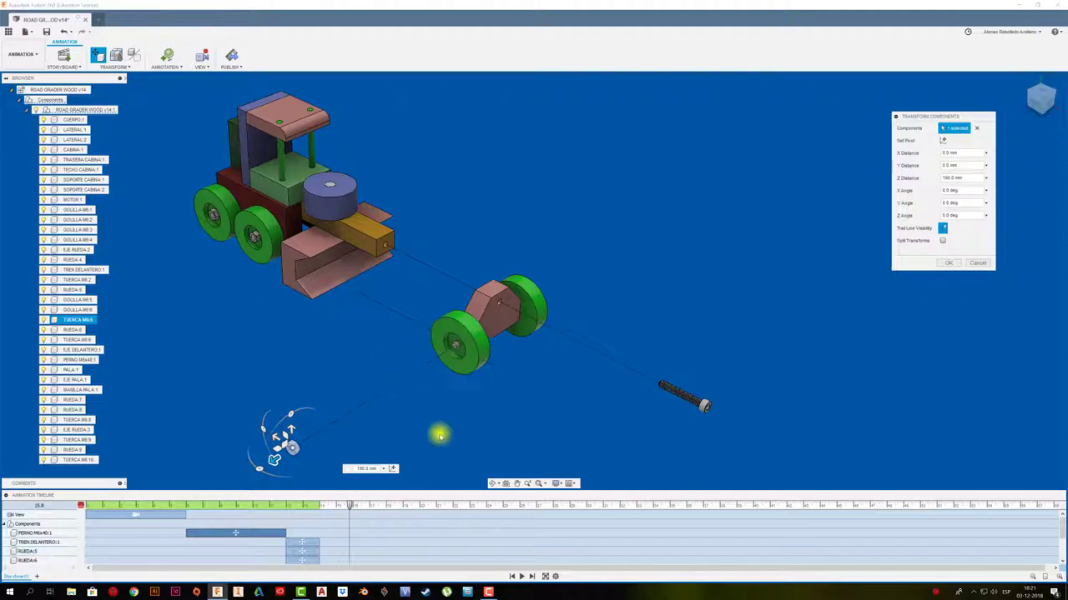
left_click(949, 263)
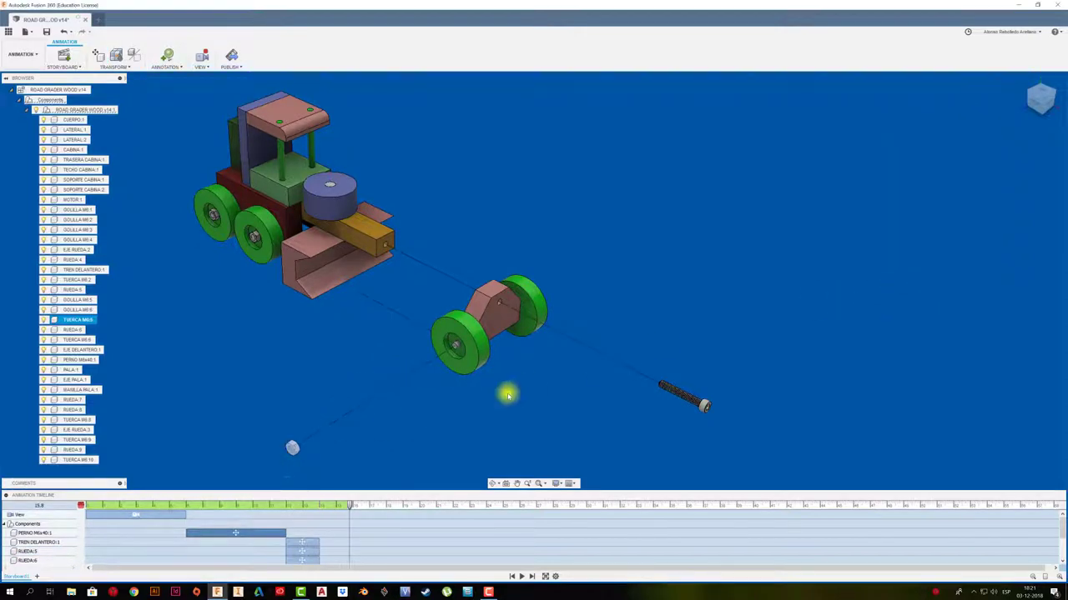
left_click(468, 370)
key("m")
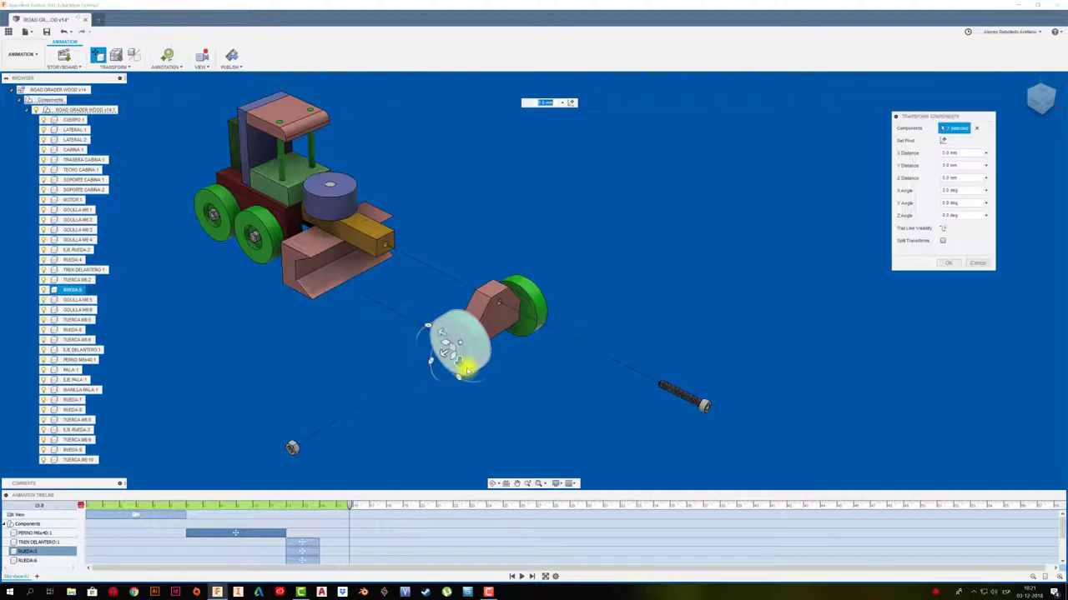
left_click_drag(448, 357, 314, 414)
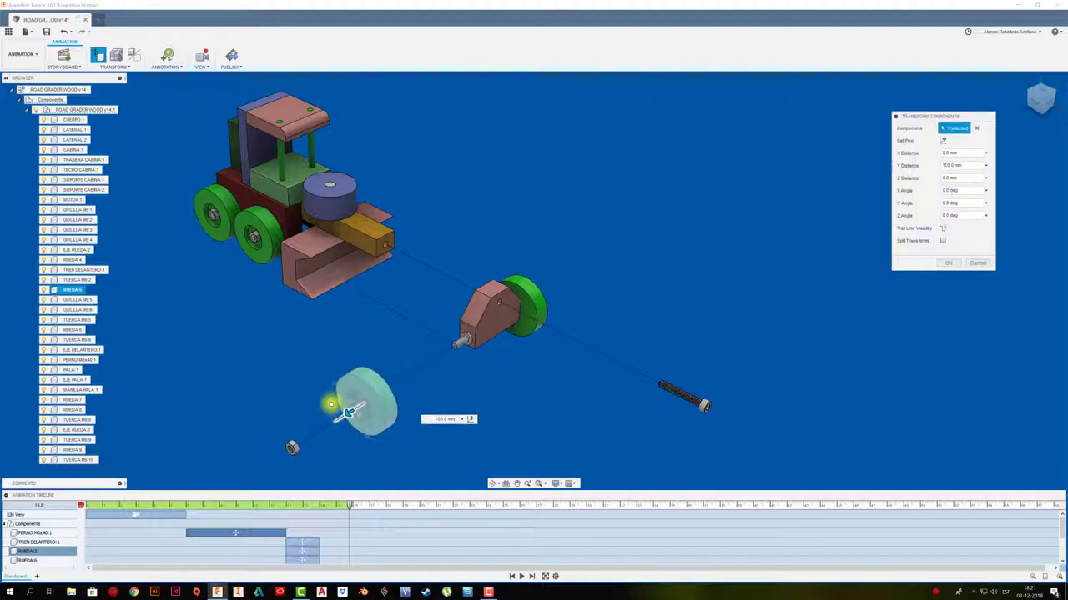
left_click(949, 263)
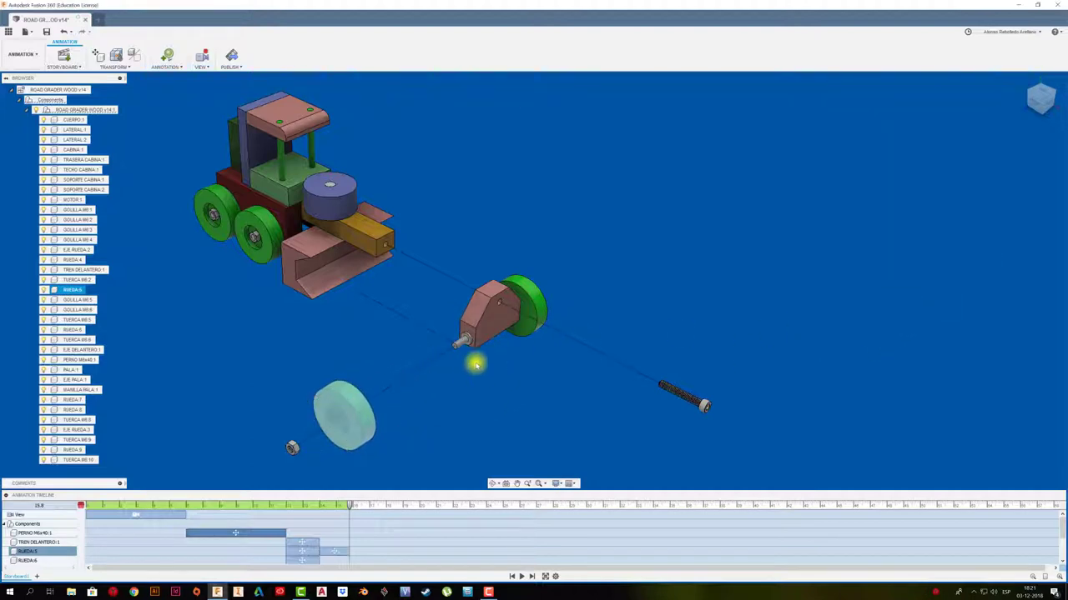
Pull the front axle 50 mm out along Z and slide washer GOLILLA M6:5 10 mm along Z
left_click(458, 343)
key("m")
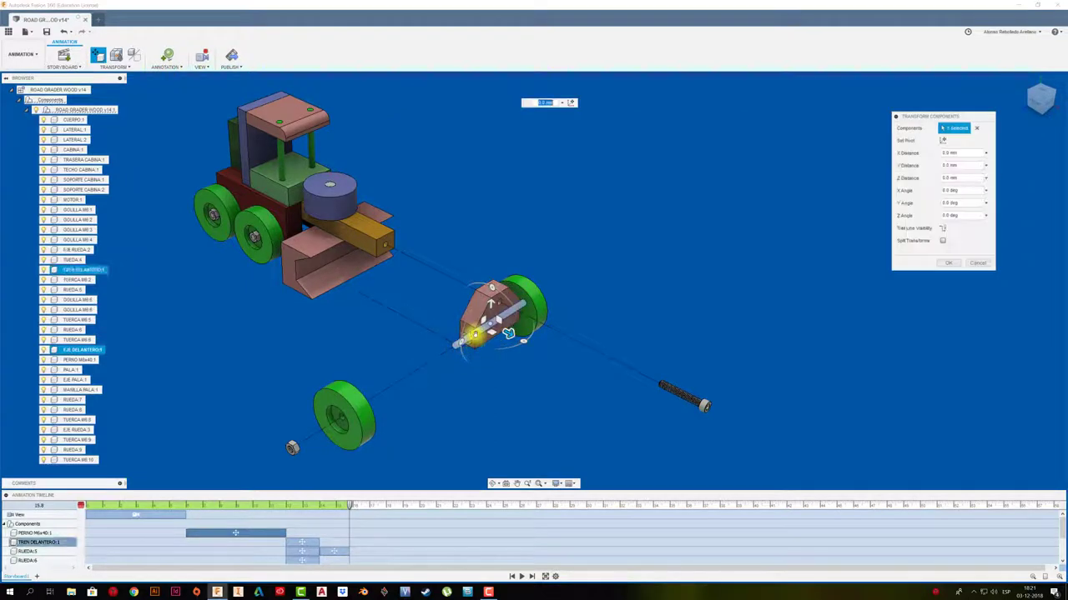
left_click_drag(469, 334, 396, 382)
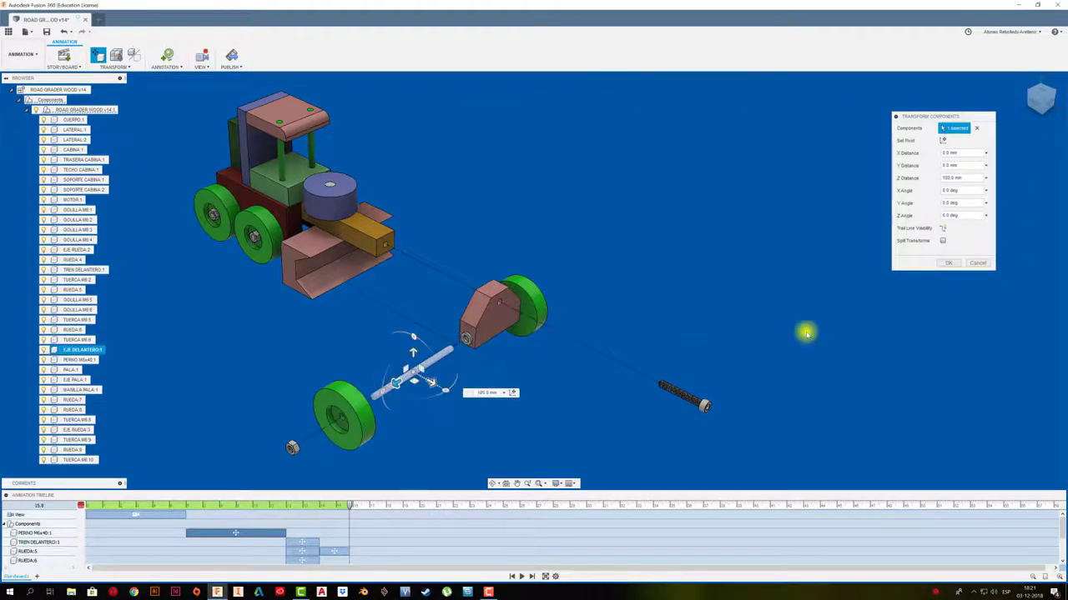
left_click(947, 261)
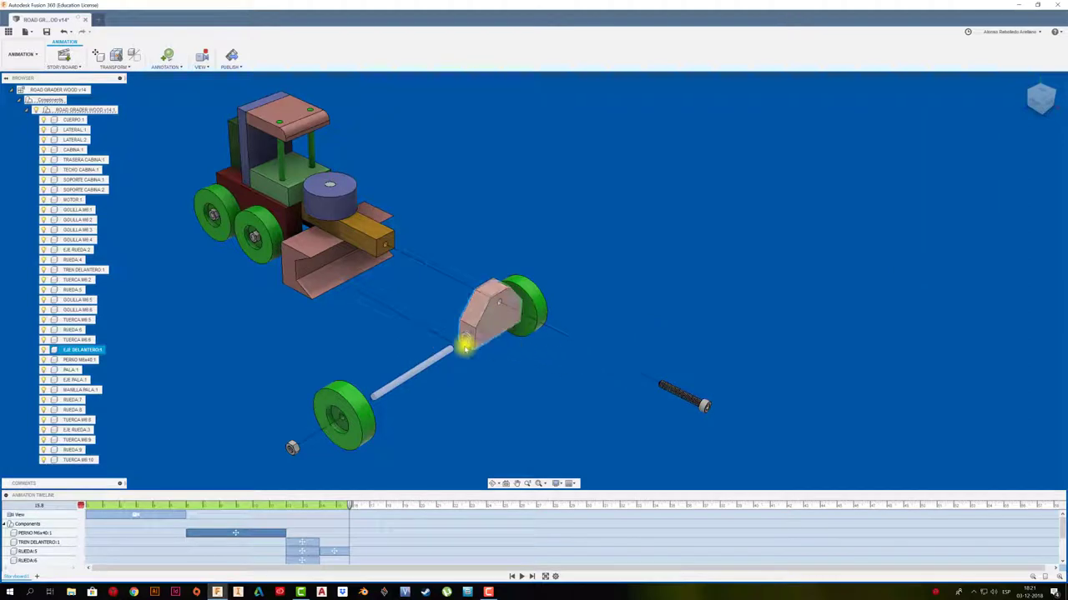
left_click(466, 345)
key("m")
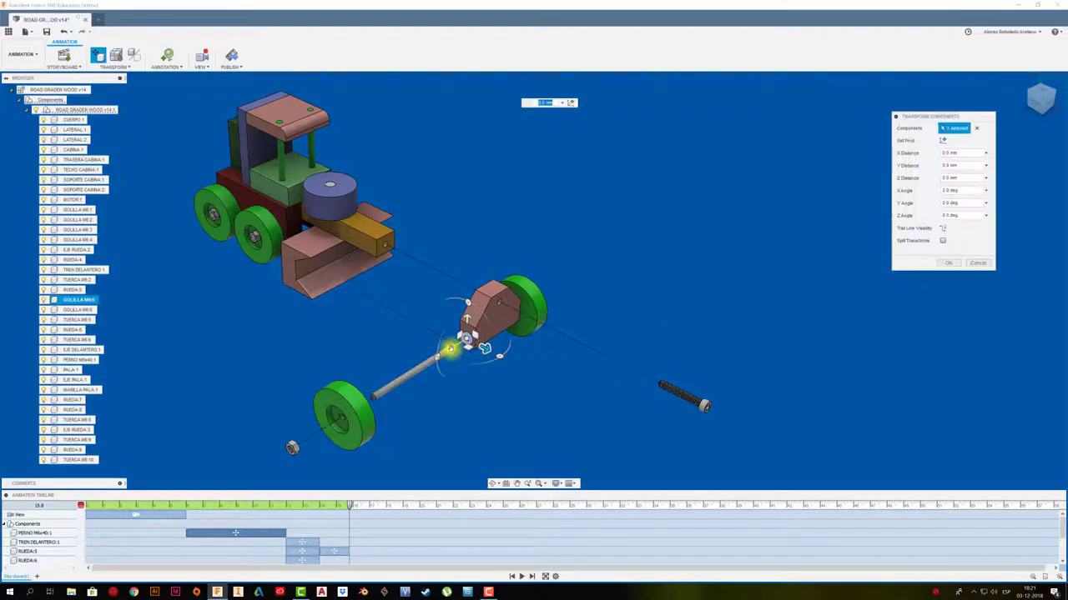
left_click_drag(464, 347, 438, 359)
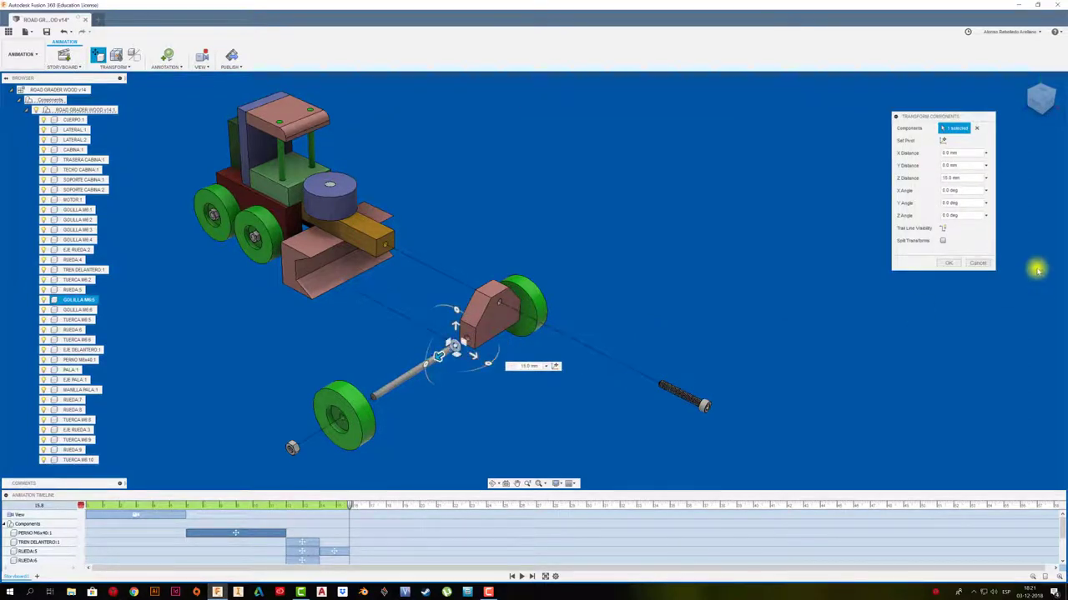
left_click(948, 263)
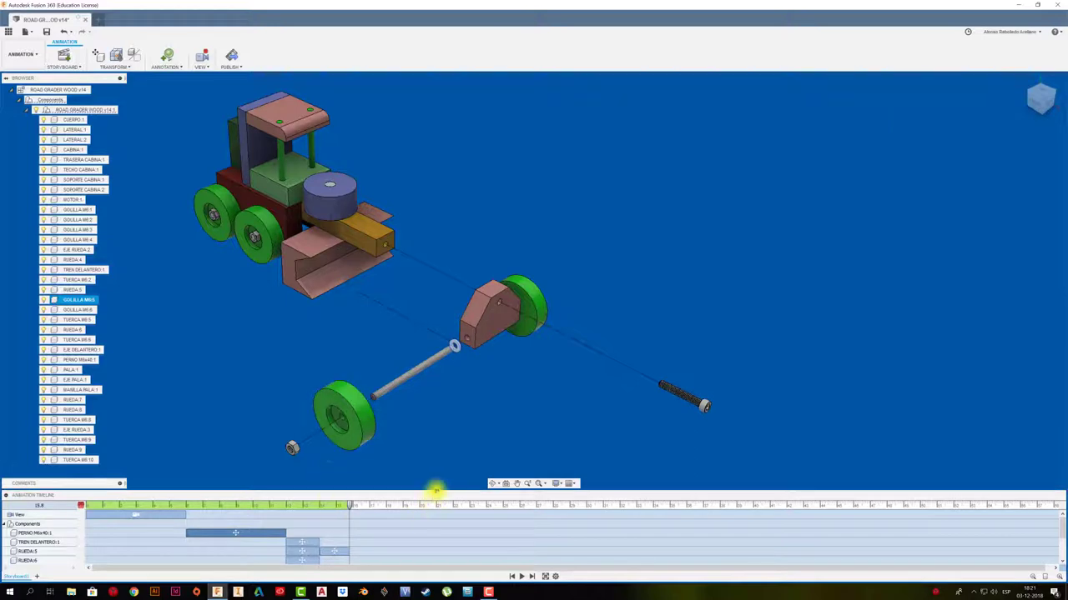
left_click_drag(437, 492, 438, 457)
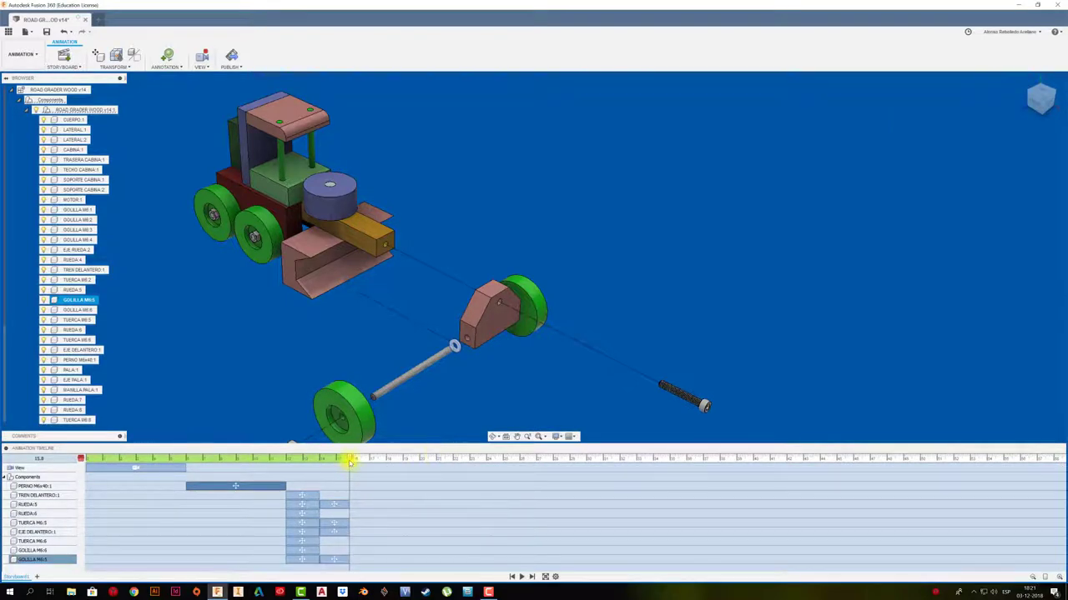
left_click_drag(343, 460, 293, 459)
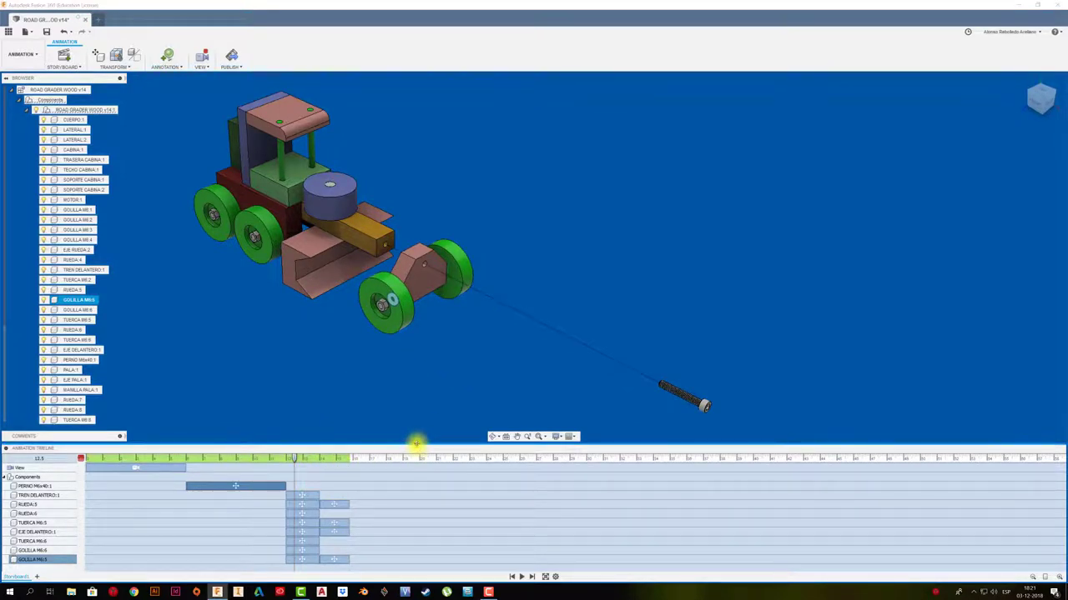
left_click_drag(416, 445, 420, 492)
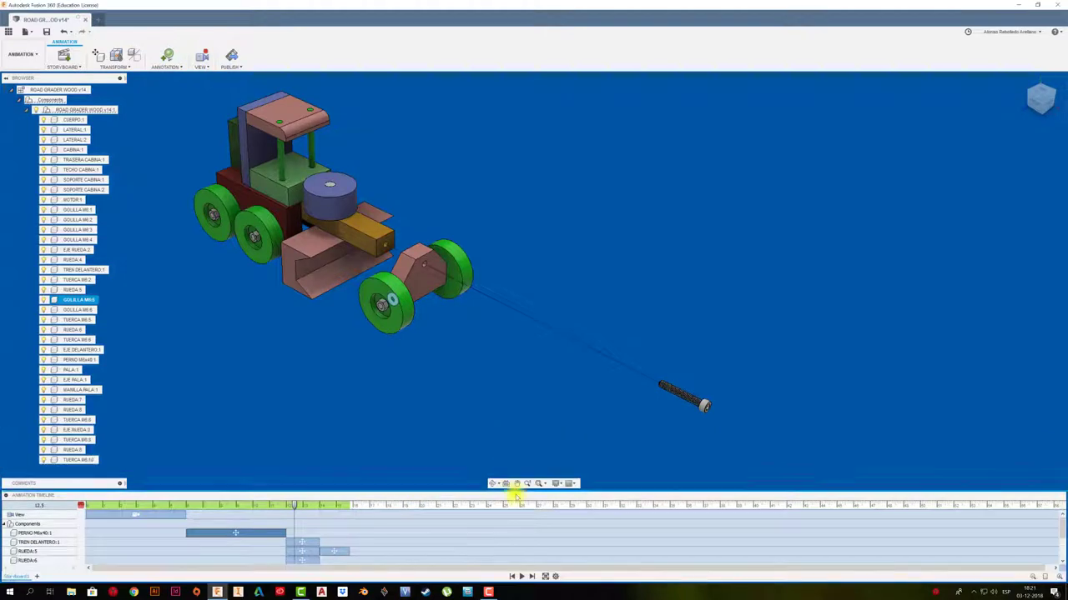
left_click(521, 576)
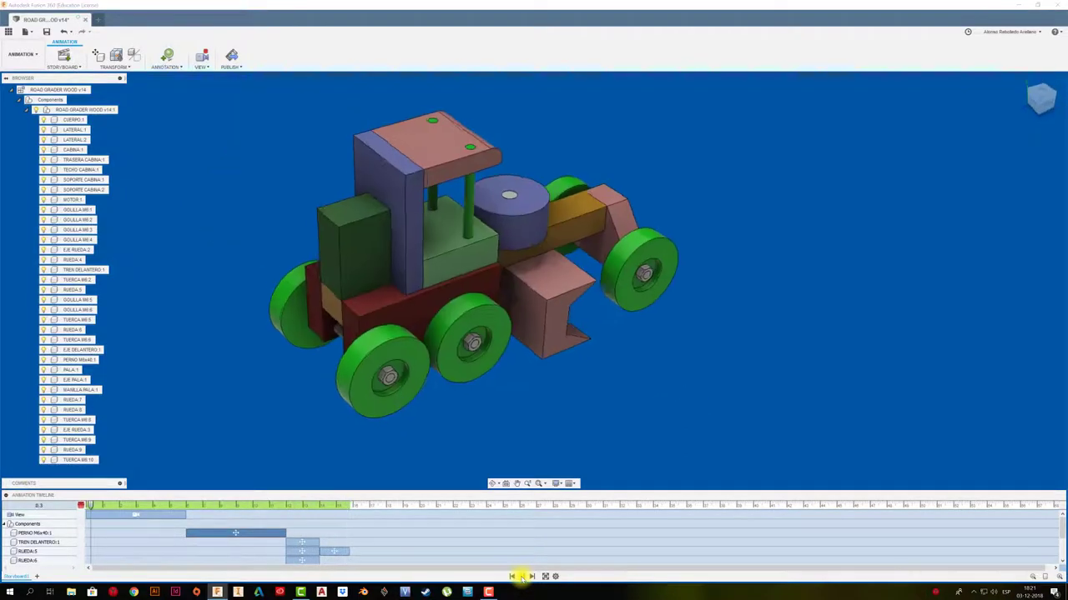
left_click(346, 506)
left_click(530, 576)
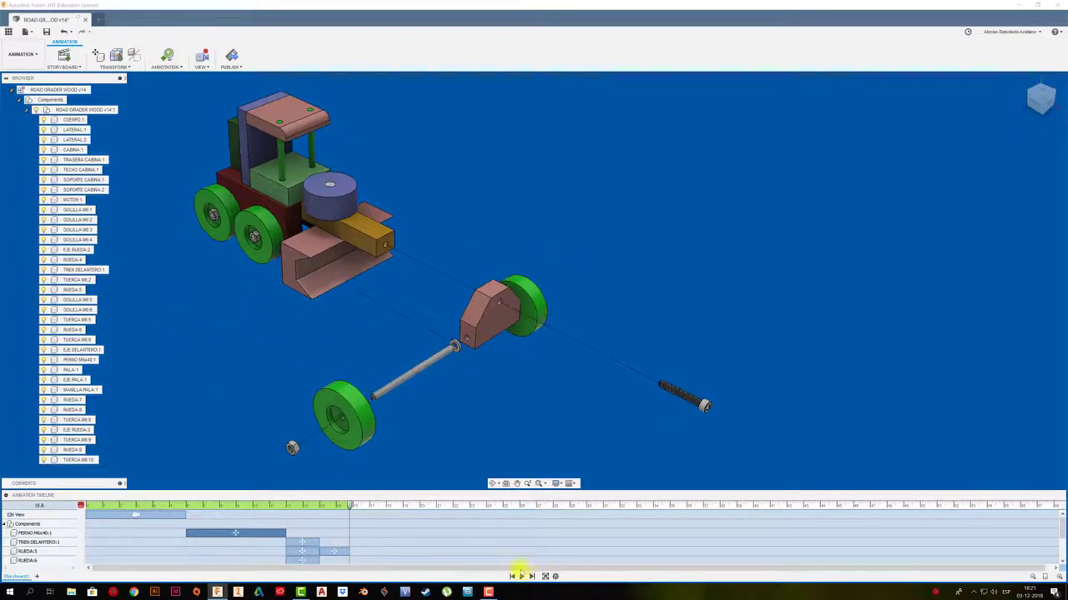
scroll(367, 512, "down", 1)
scroll(351, 533, "up", 1)
Delay the TUERCA M6:5 nut and GOLILLA M6:5 washer moves, then replay to check the timing
mouse_move(349, 506)
left_mouse_down()
mouse_move(298, 506)
mouse_move(323, 507)
left_mouse_up()
scroll(389, 538, "down", 2)
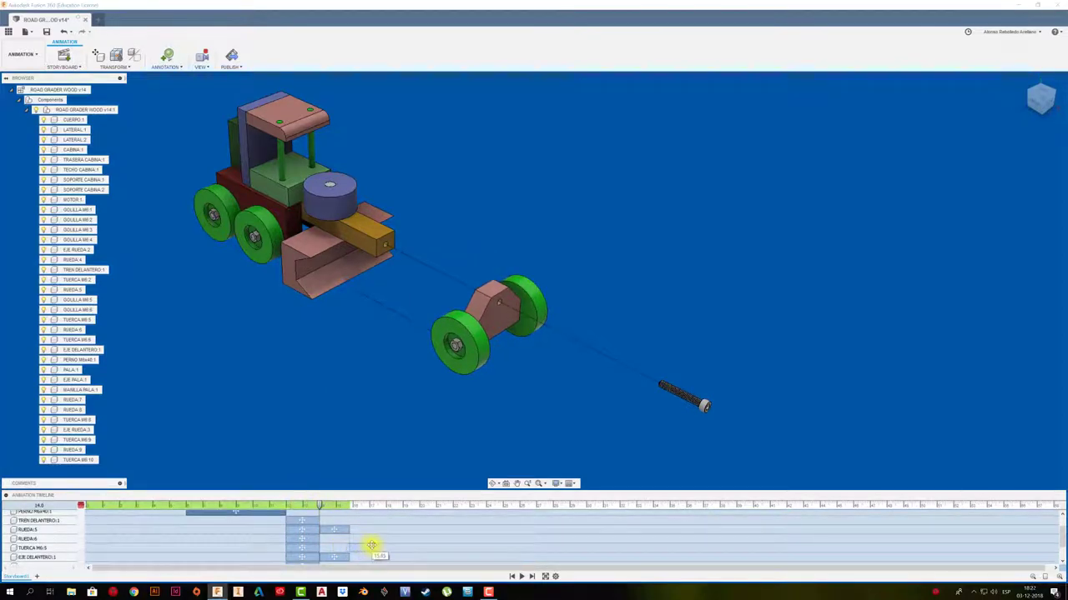
left_click_drag(371, 546, 364, 548)
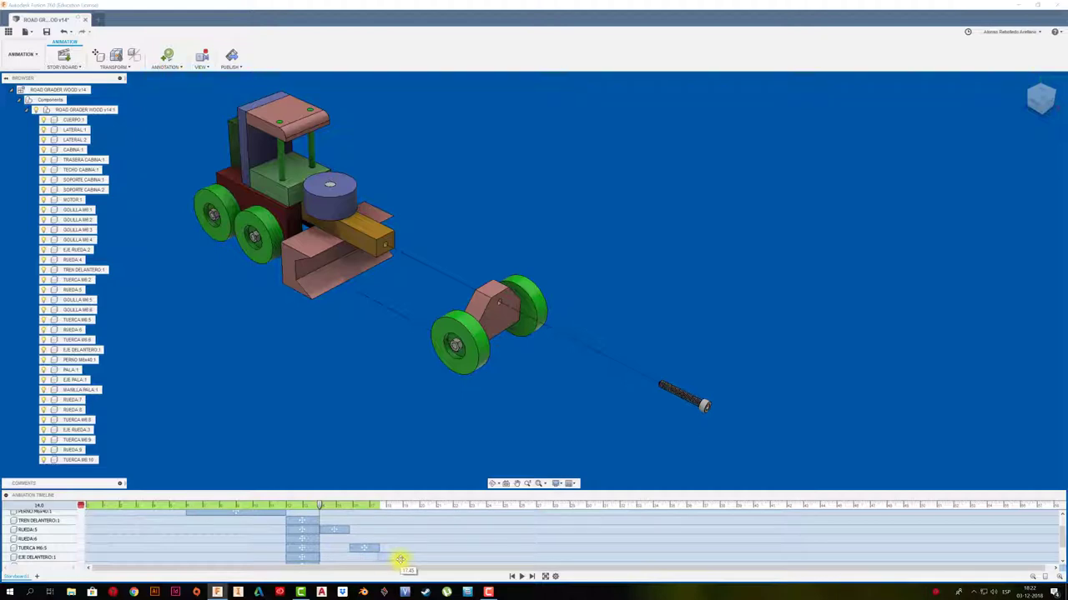
scroll(413, 546, "down", 3)
left_click_drag(342, 560, 426, 562)
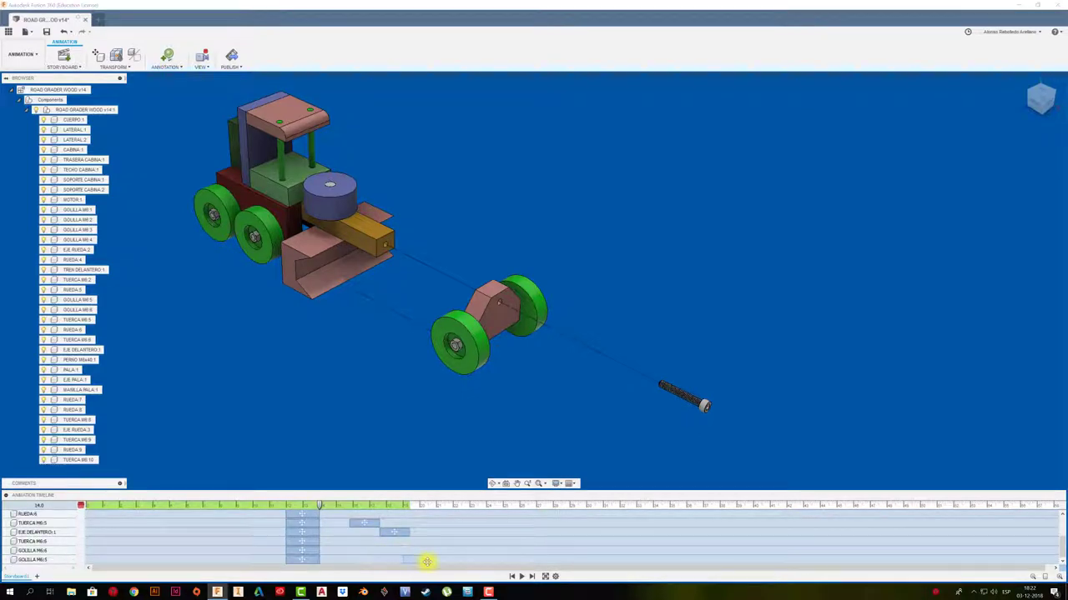
scroll(429, 540, "up", 5)
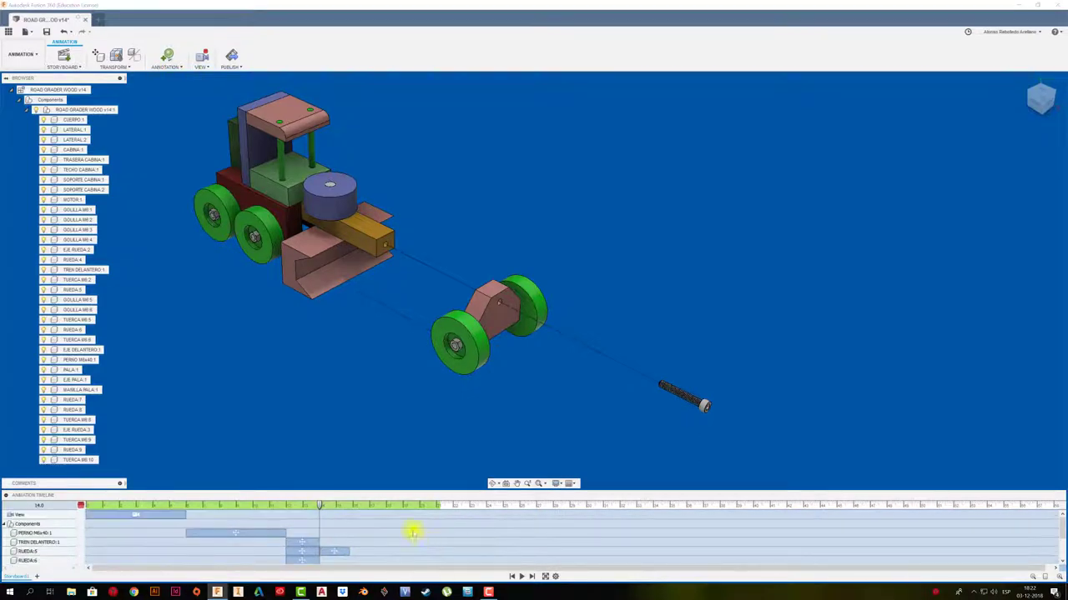
left_click_drag(319, 508, 303, 511)
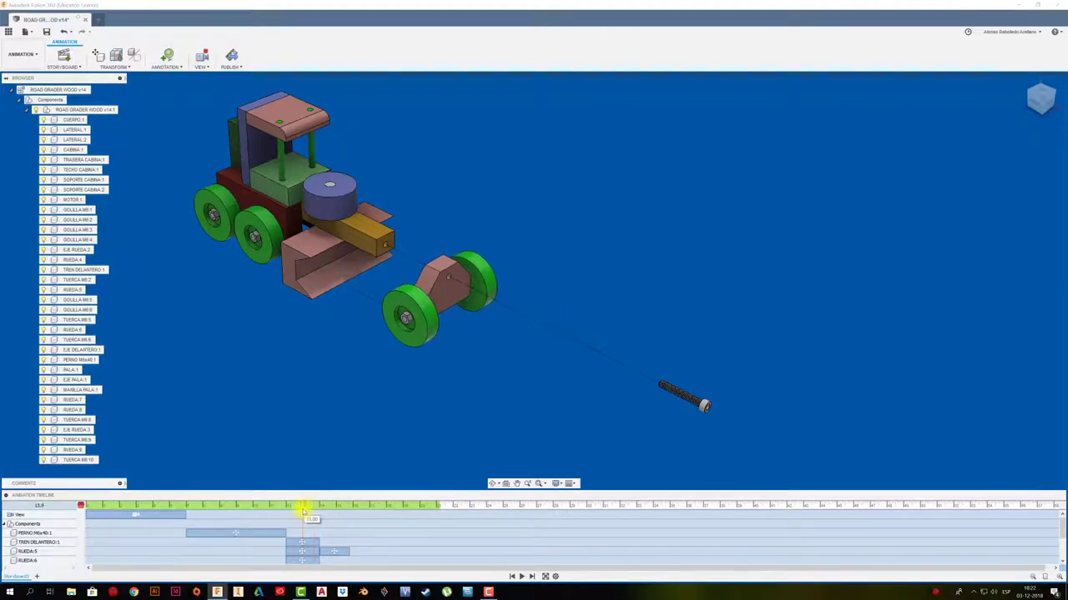
left_click(521, 576)
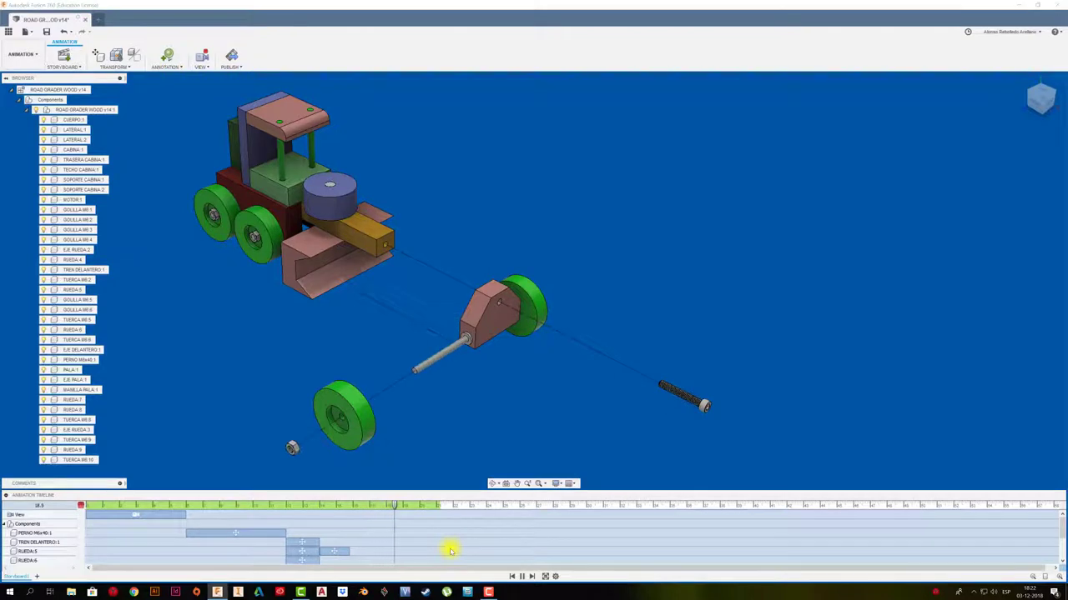
Retime the TUERCA M6:5 nut move again and rewind to review the front axle separating
left_click_drag(427, 506, 327, 511)
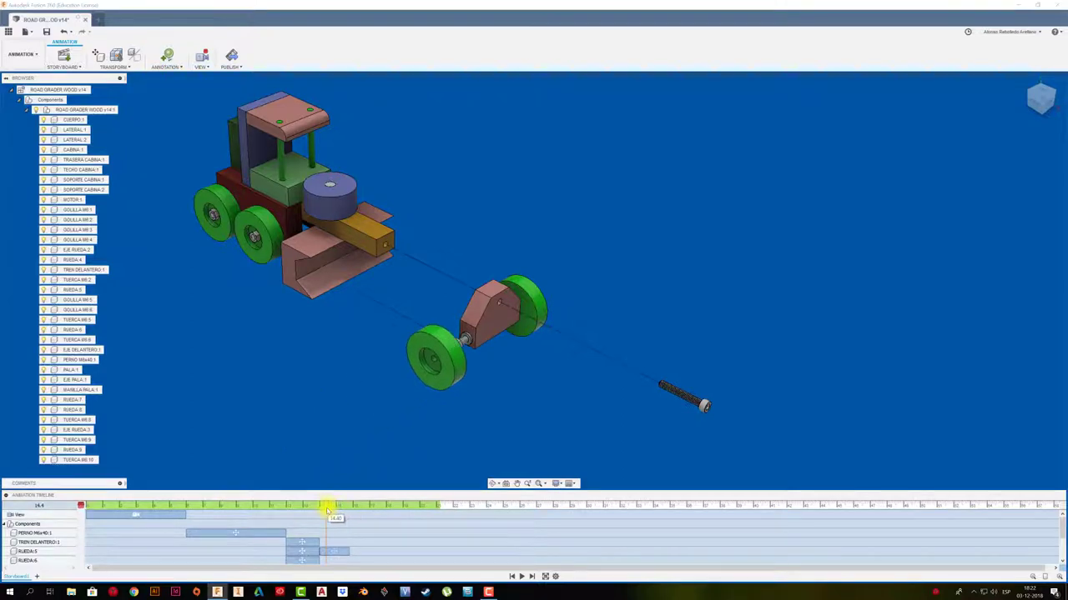
left_click(329, 551)
scroll(370, 542, "down", 2)
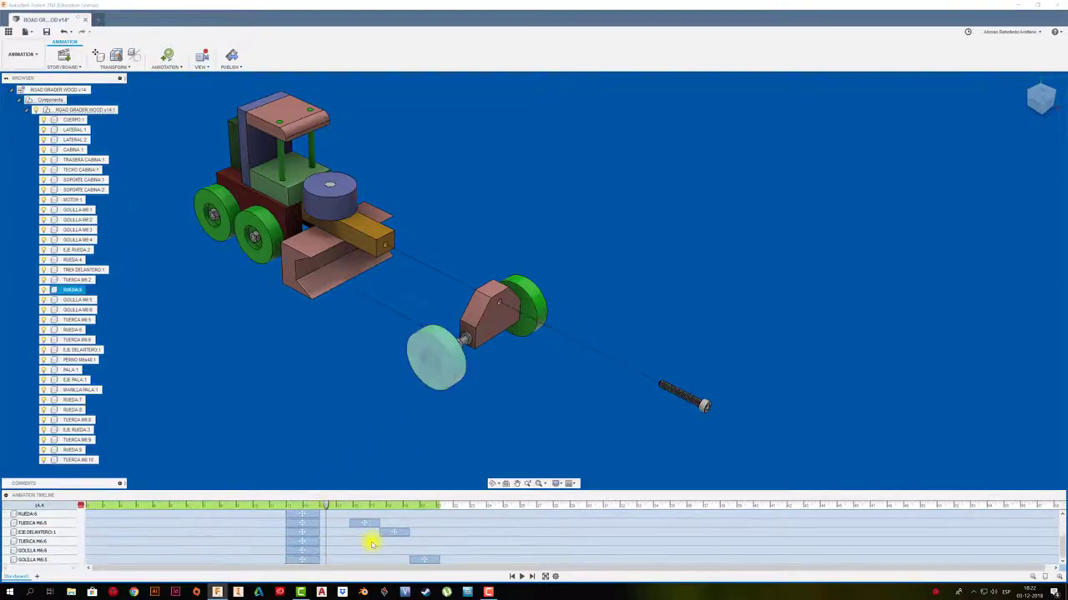
scroll(367, 545, "up", 1)
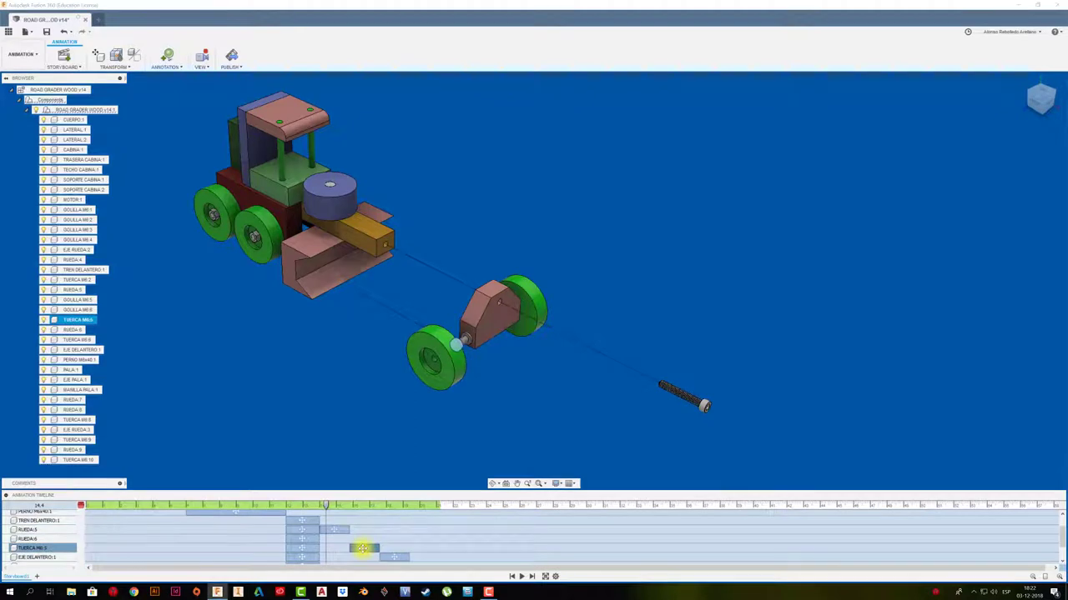
left_click_drag(332, 548, 372, 529)
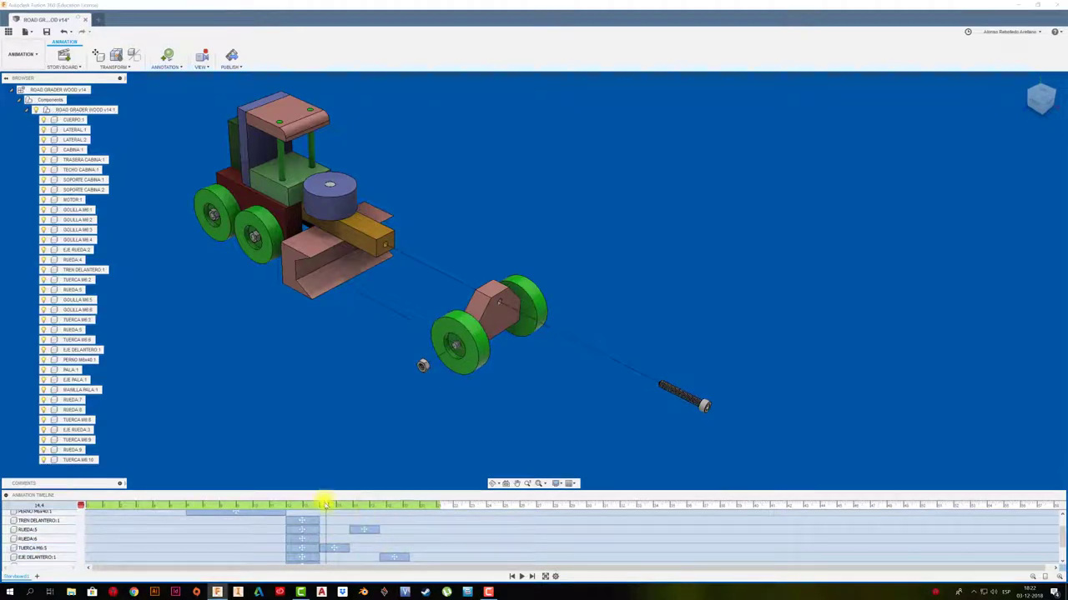
left_click_drag(315, 505, 308, 509)
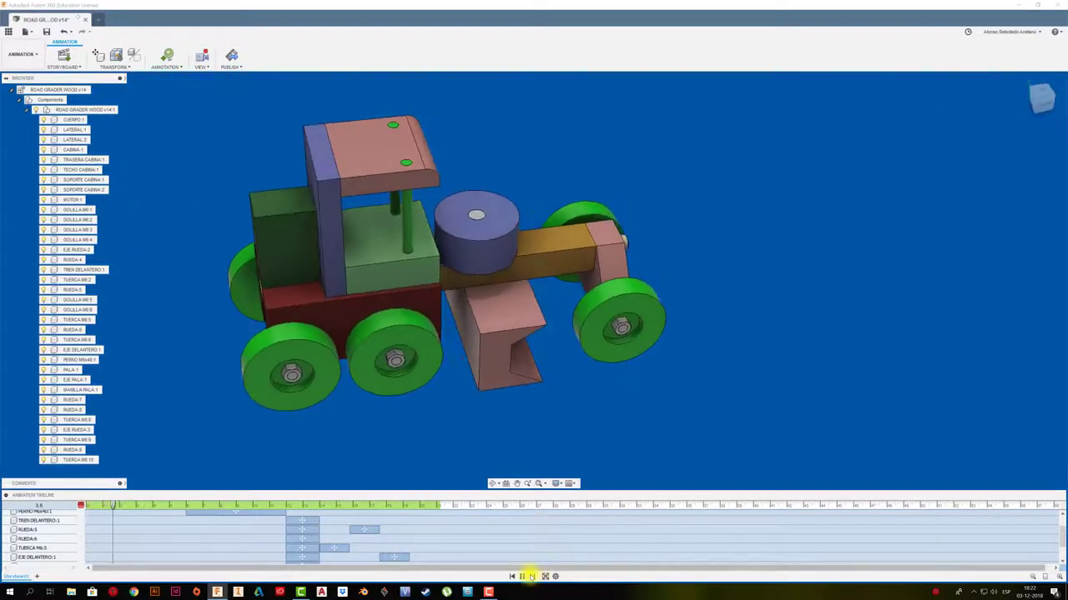
Stop playback at the end, then inspect the cab roof and rear wheel RUEDA:7 and deselect them
left_click(531, 576)
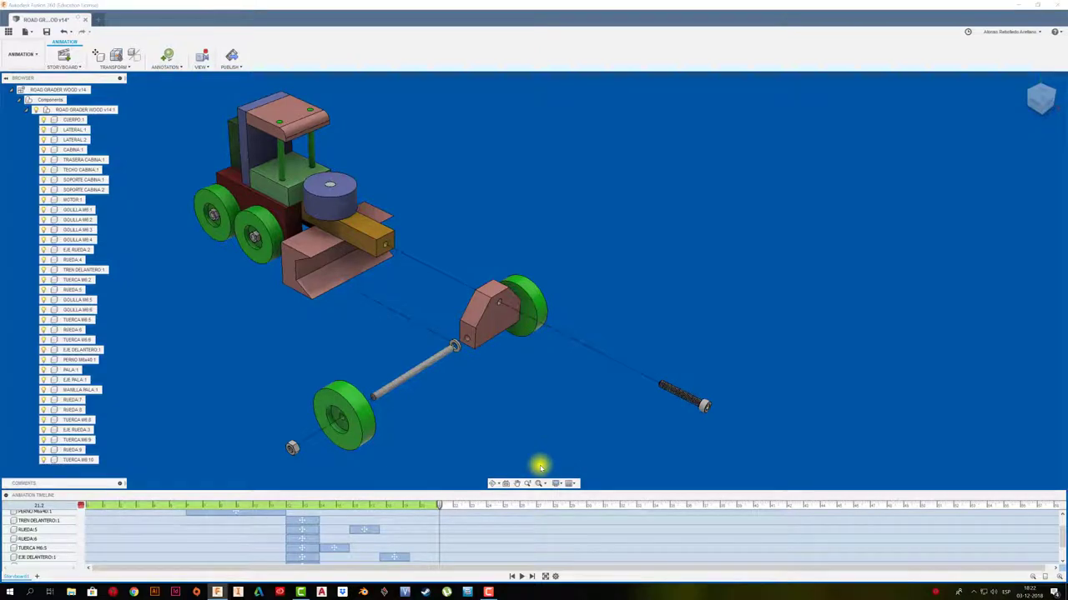
left_click(286, 119)
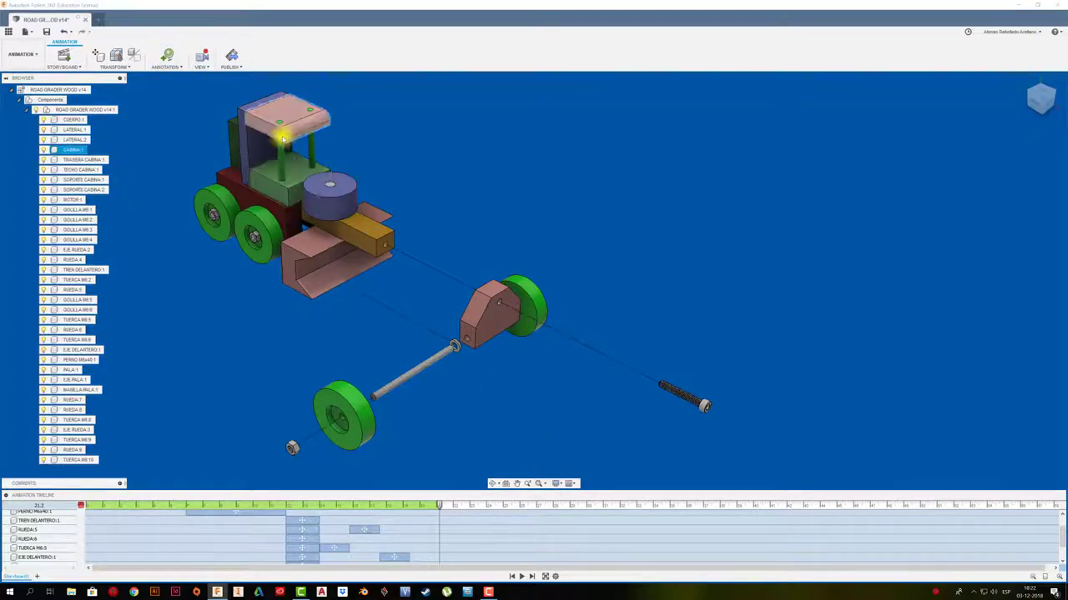
left_click(409, 245)
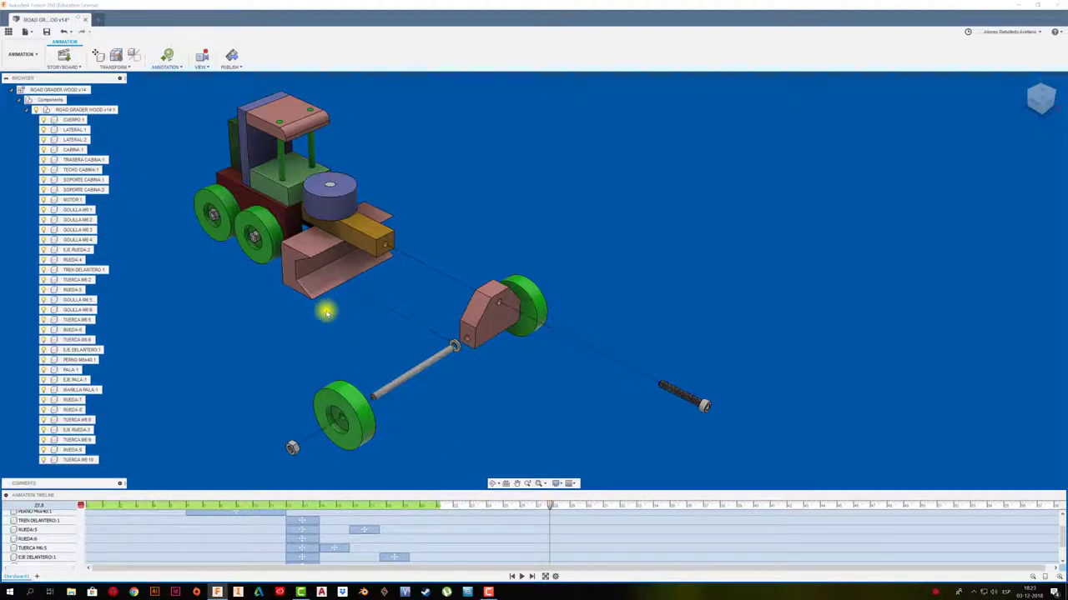
left_click(219, 224)
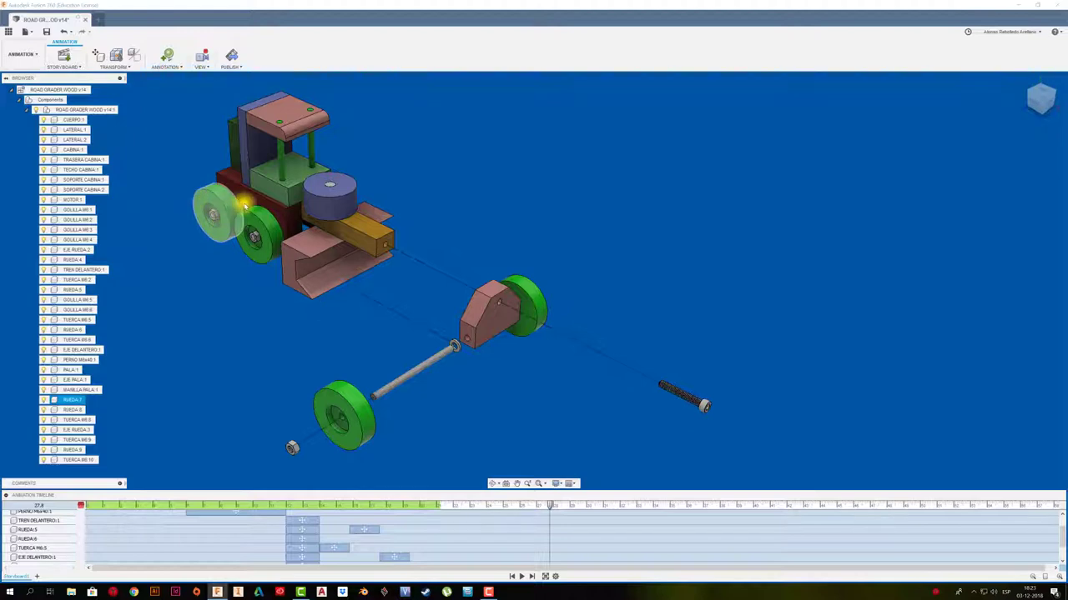
left_click(279, 302)
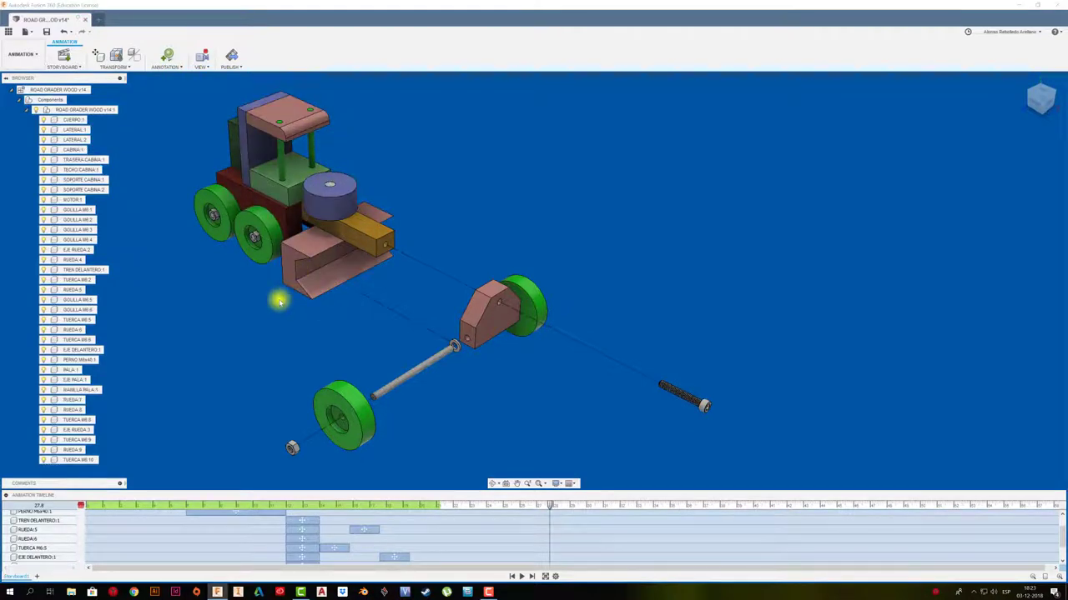
Orbit the exploded grader at the end time to view its other side, recording a View keyframe
middle_click_drag(280, 302, 279, 301, "shift")
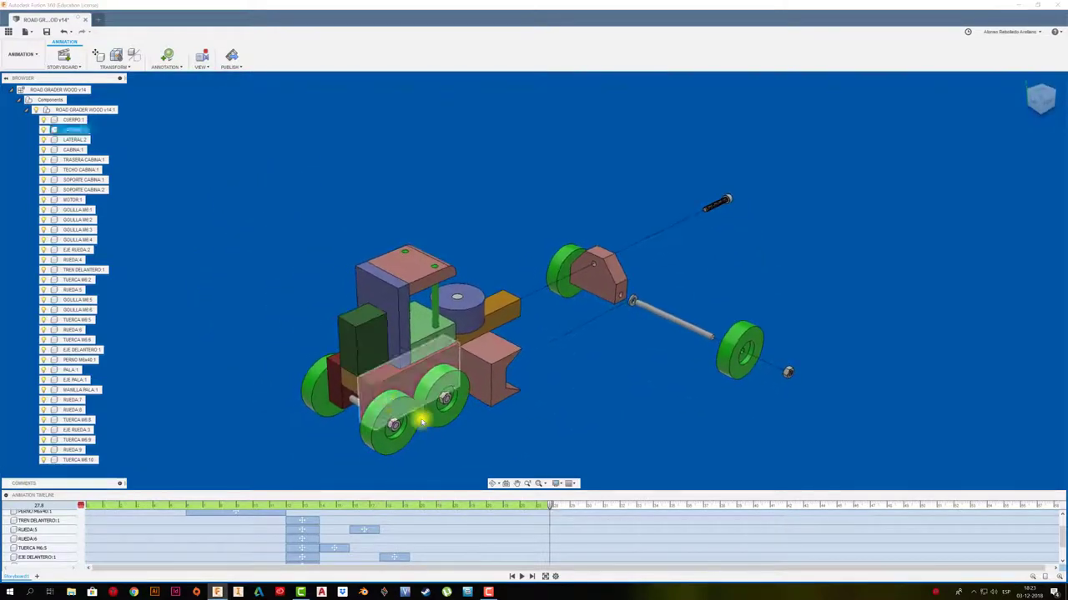
scroll(530, 530, "down", 1)
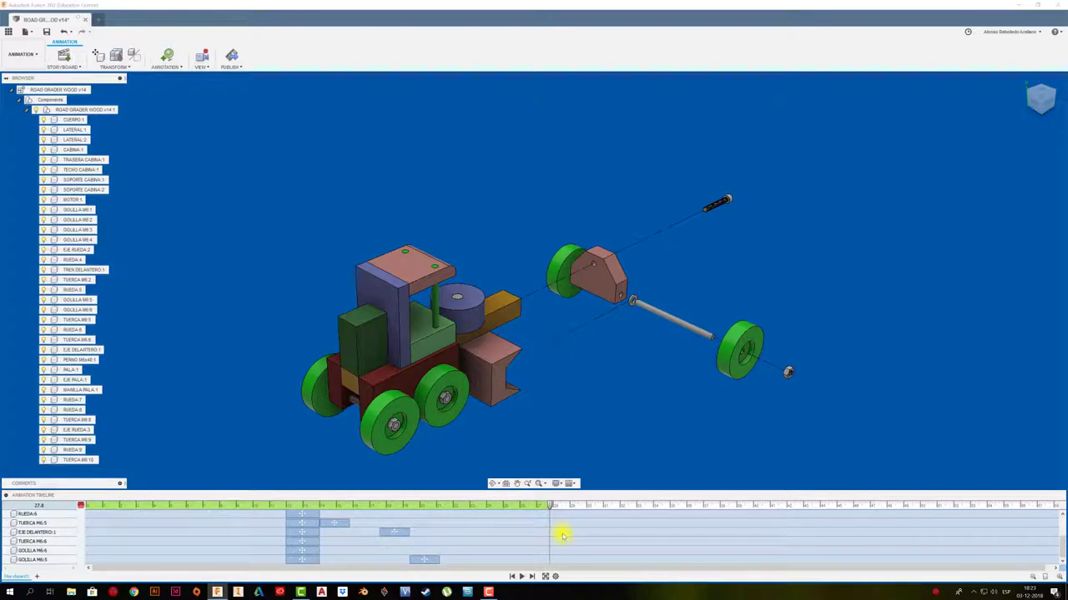
scroll(563, 536, "up", 1)
scroll(563, 537, "down", 1)
Replay the storyboard to its end, then resize the Animation Timeline panel
left_click_drag(524, 506, 424, 506)
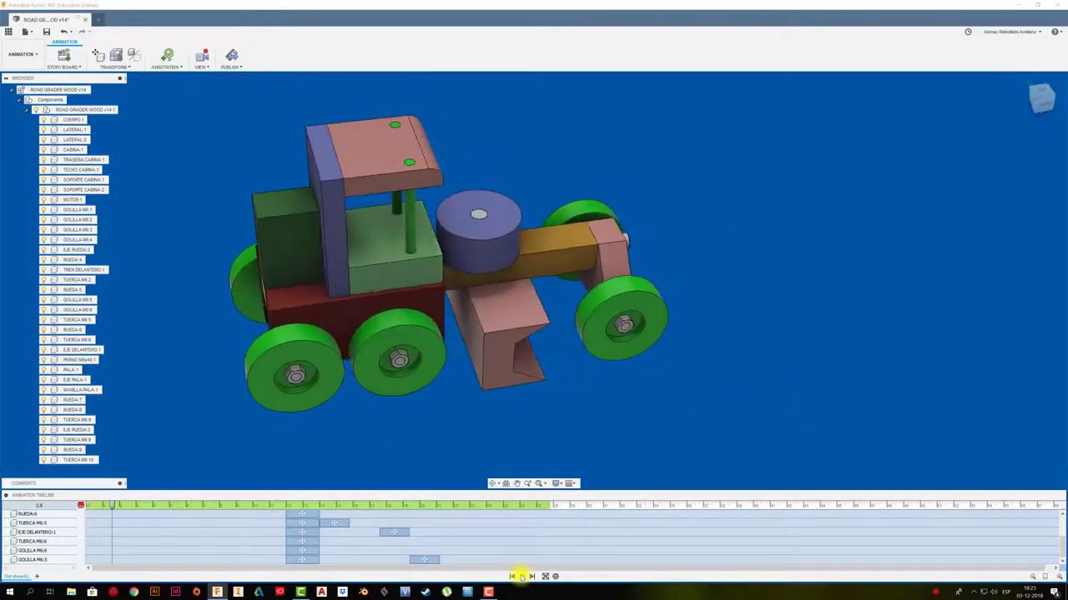
left_click(532, 576)
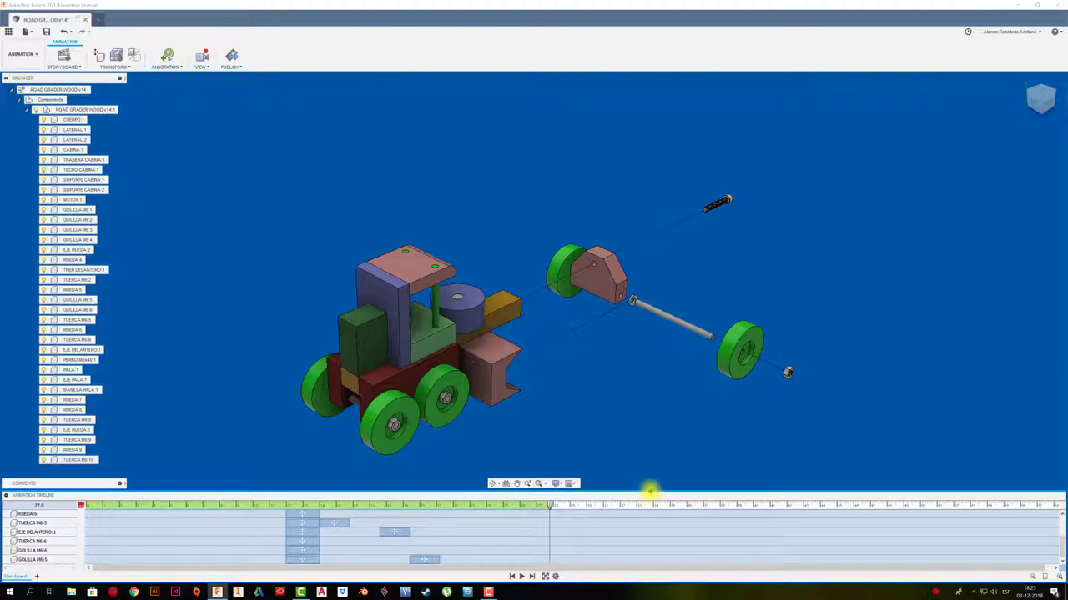
left_click_drag(649, 491, 636, 370)
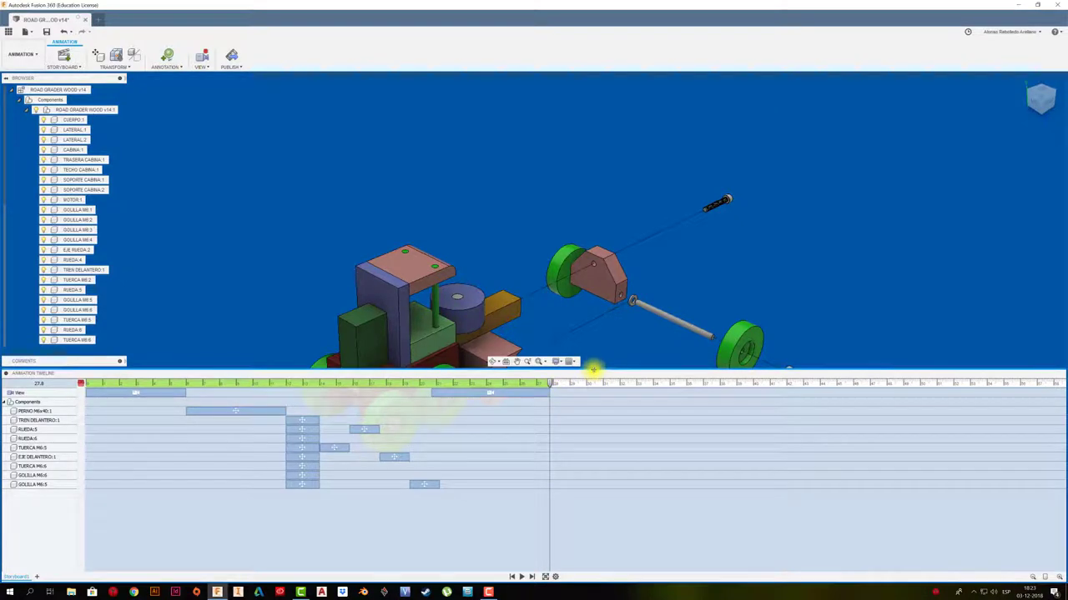
left_click_drag(590, 484, 590, 482)
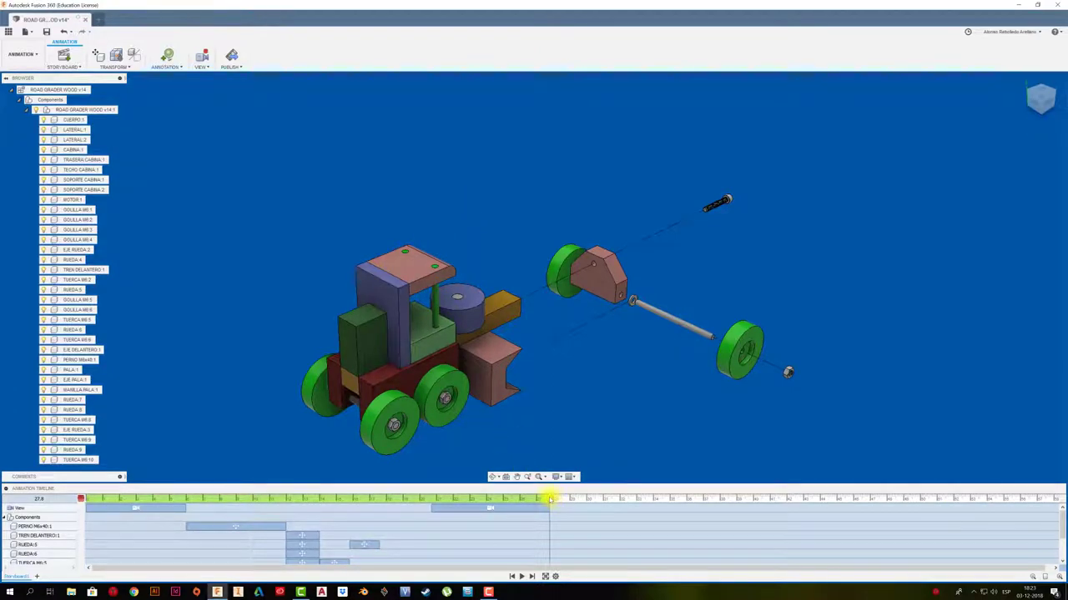
At 30.2 s, select CABINA:1, TRASERA CABINA:1, TECHO CABINA:1 and both SOPORTE CABINA posts
left_click_drag(550, 499, 591, 500)
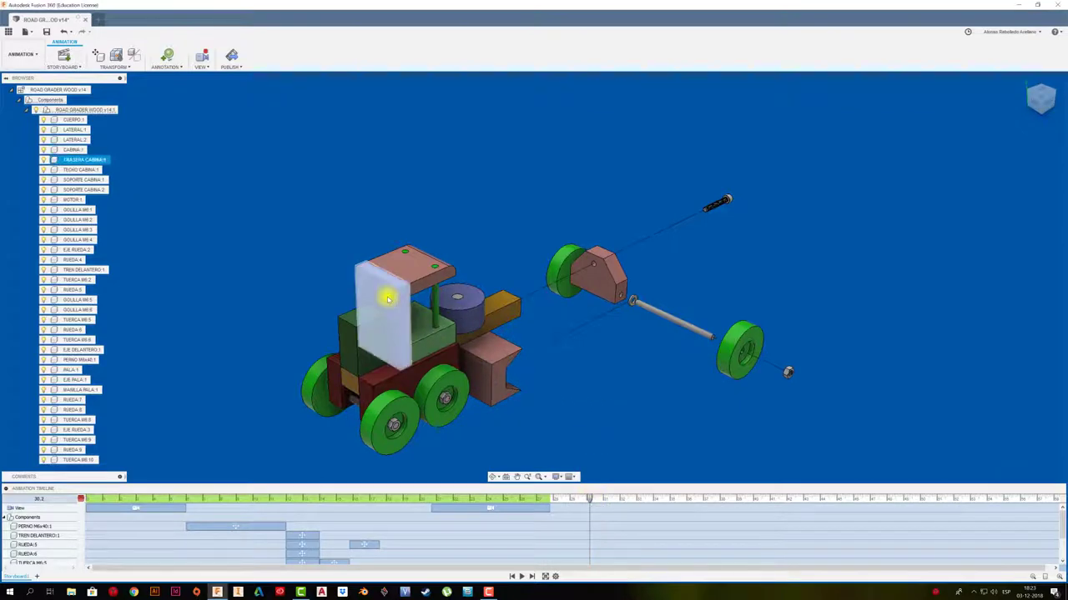
left_click(387, 299)
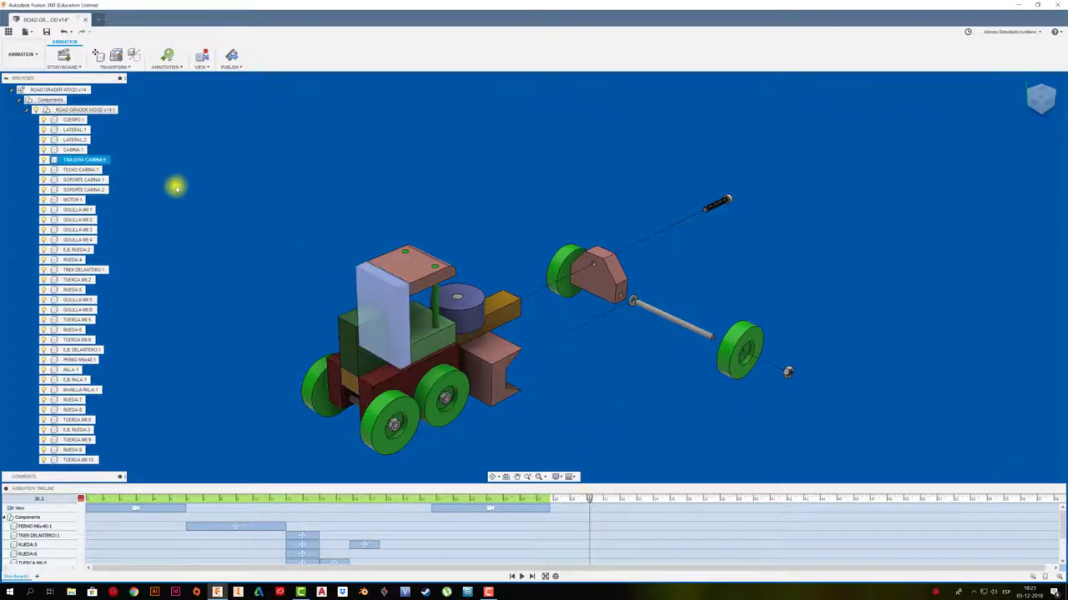
left_click(412, 277)
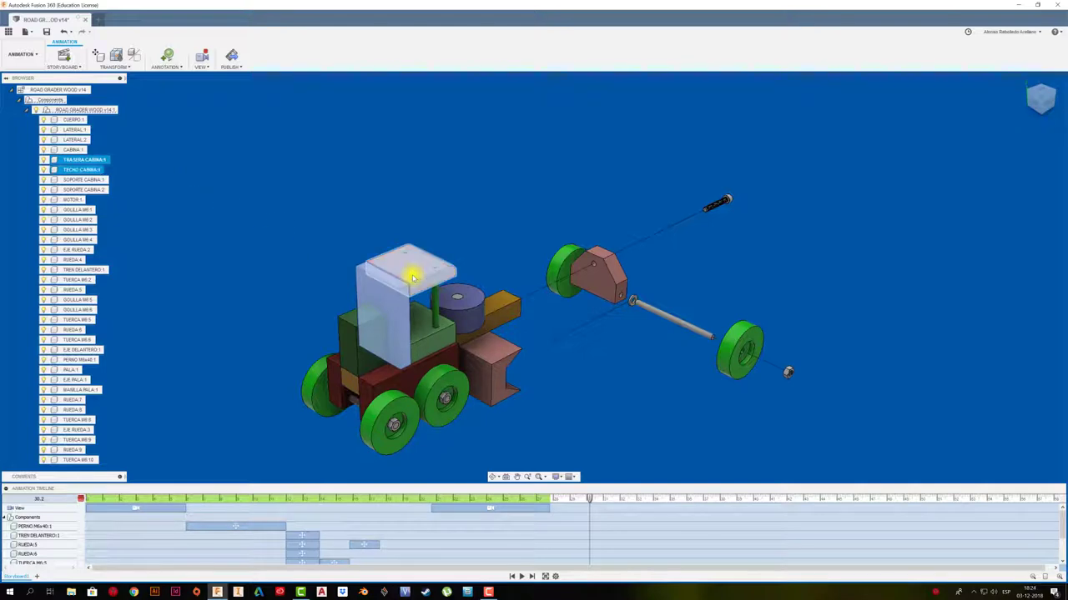
left_click(431, 302)
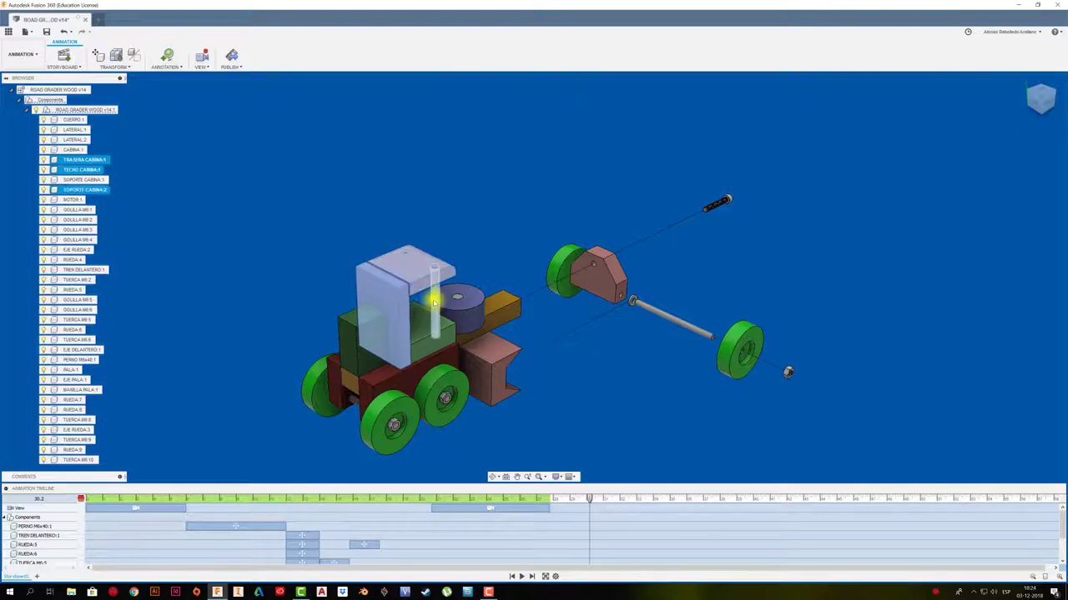
left_click(79, 340, "shift")
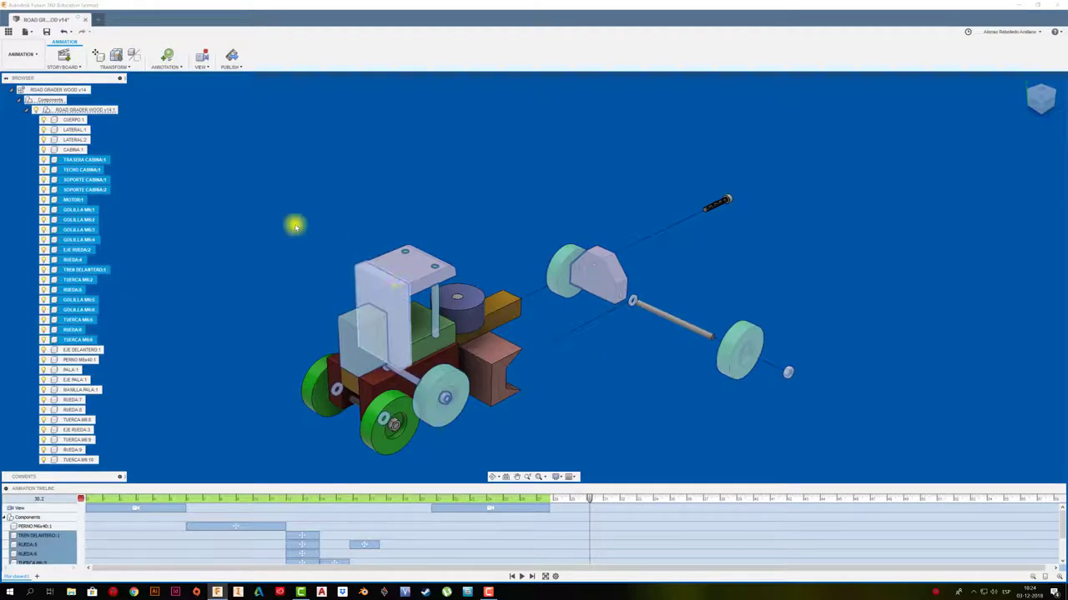
left_click(188, 206)
left_click(92, 189)
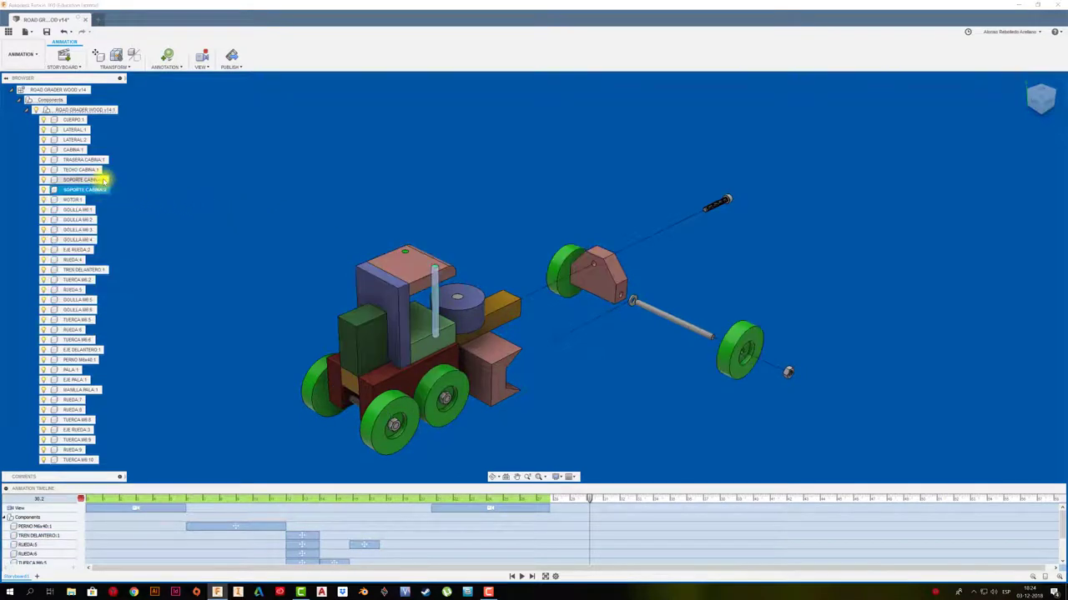
left_click(87, 180, "ctrl")
left_click(84, 169, "ctrl")
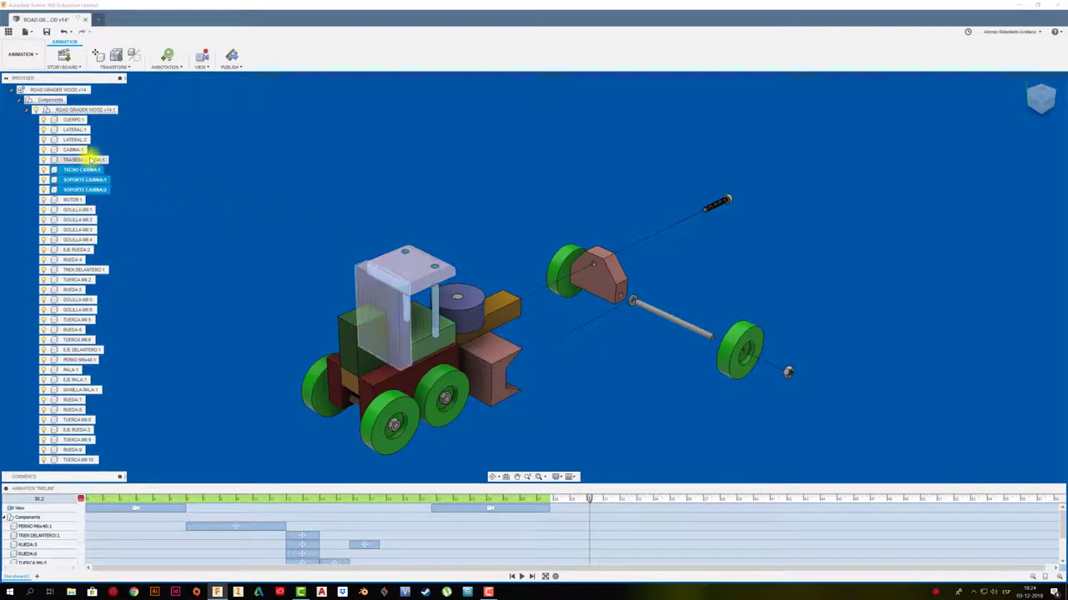
left_click(90, 159, "ctrl")
left_click(431, 339, "ctrl")
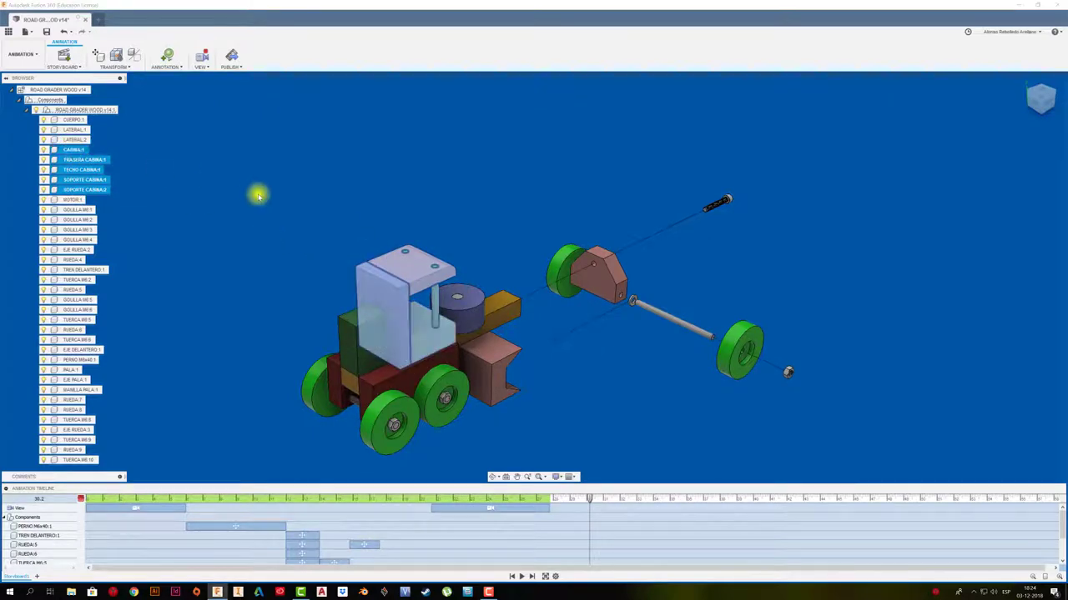
Move the selected cab parts straight up above the body, with trail lines shown
key("m")
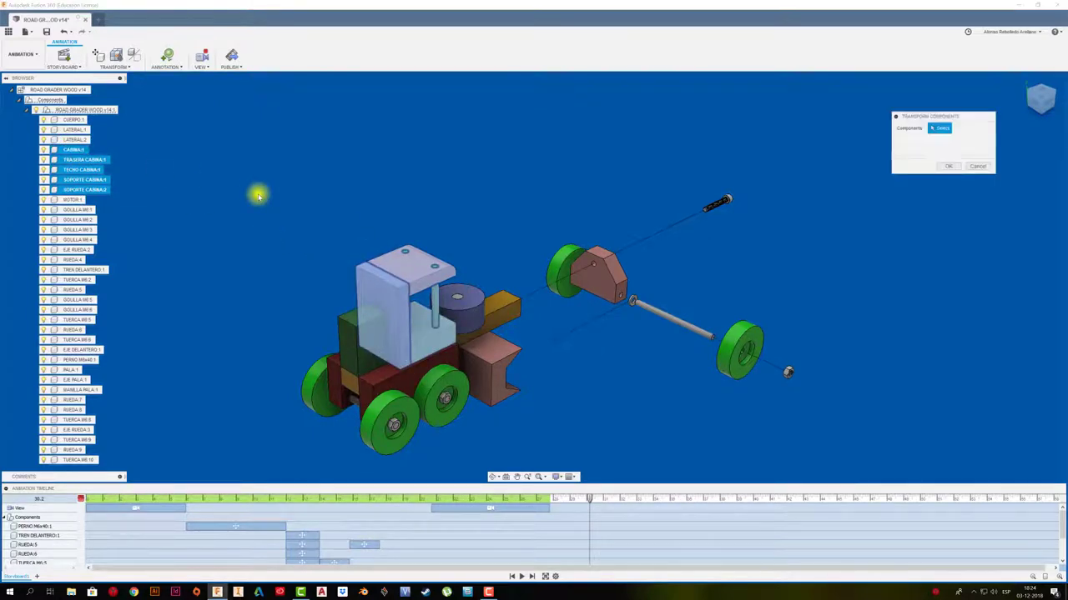
left_click_drag(409, 309, 410, 193)
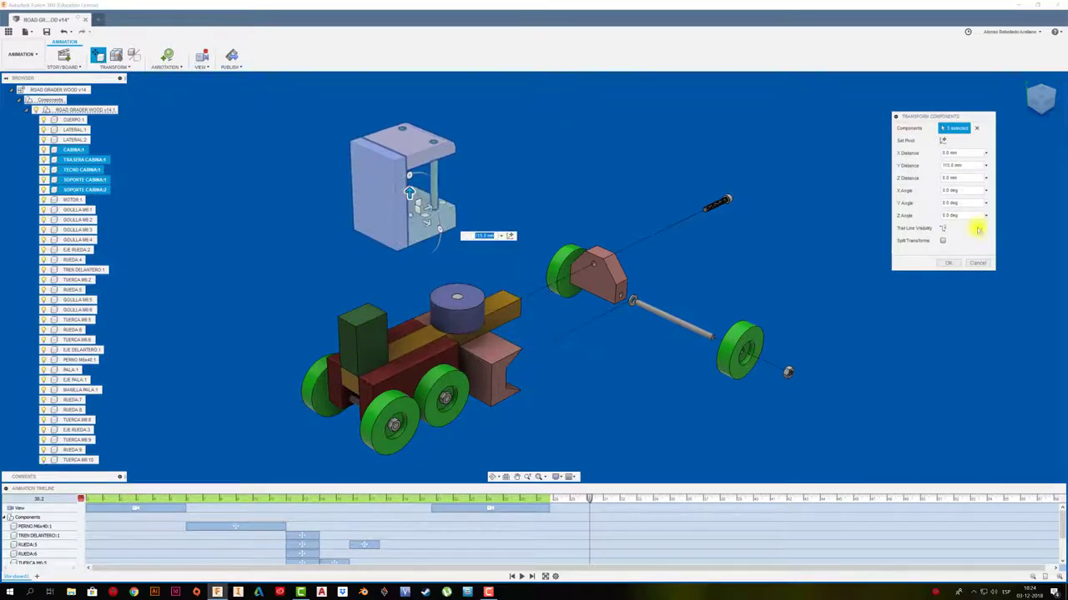
left_click(943, 228)
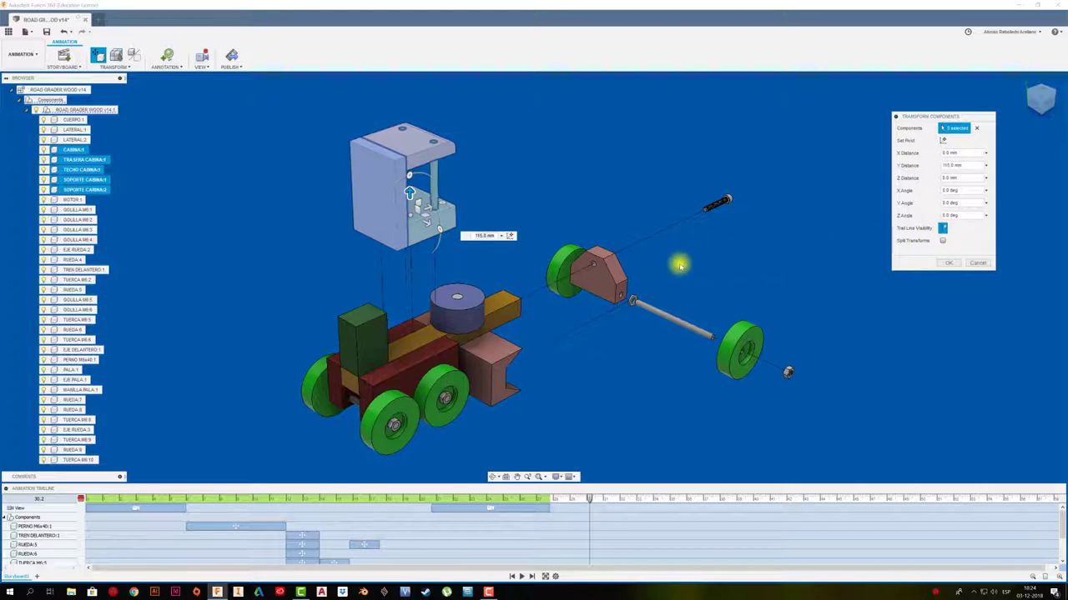
left_click(948, 263)
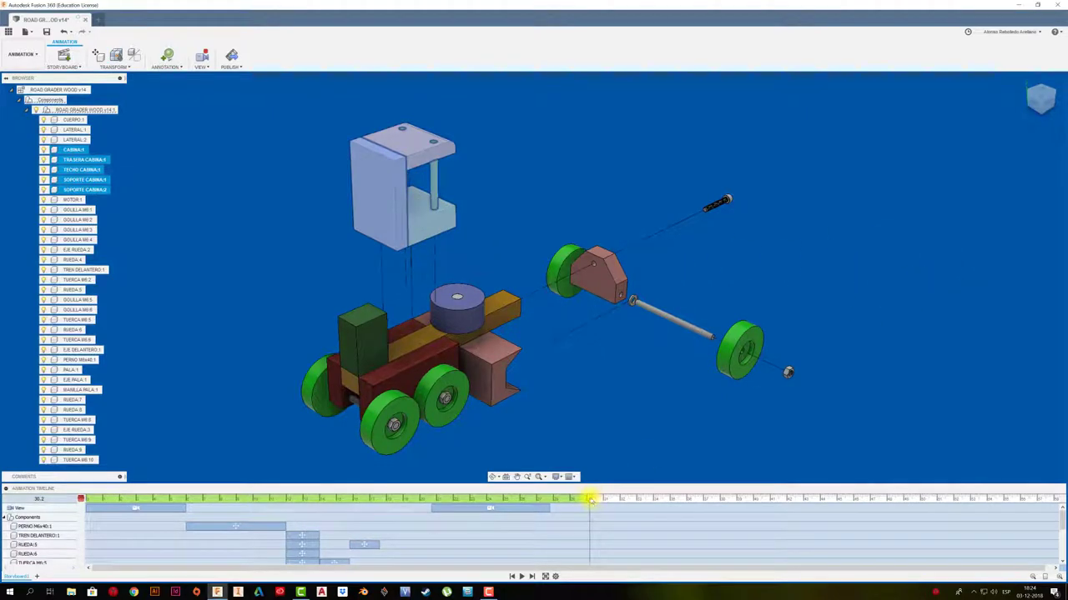
Rewind and play the animation to watch the cab lift, stopping at the end
left_click_drag(590, 499, 533, 499)
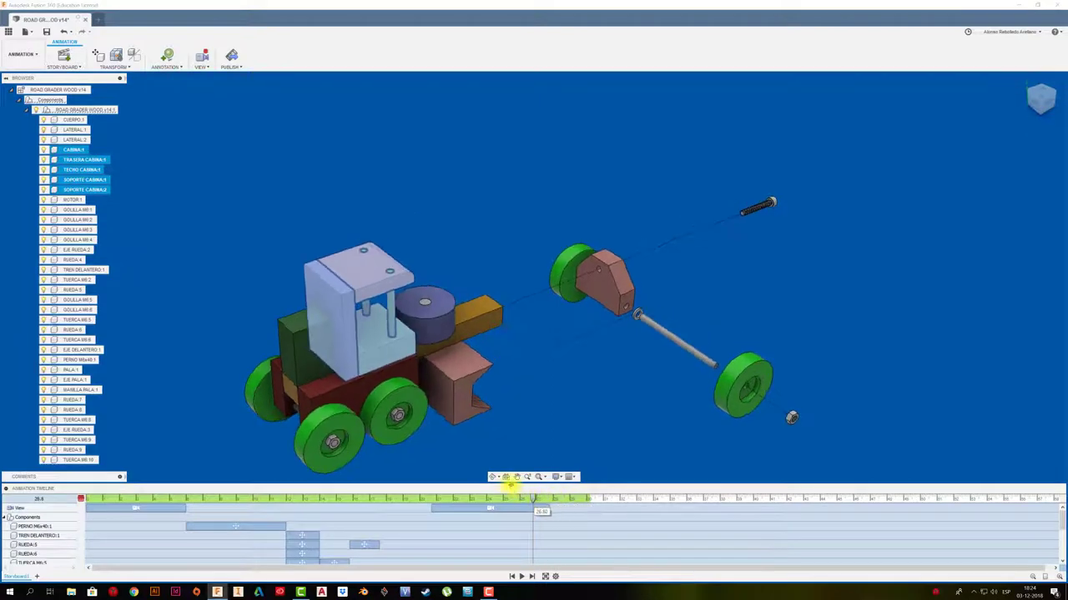
left_click(521, 576)
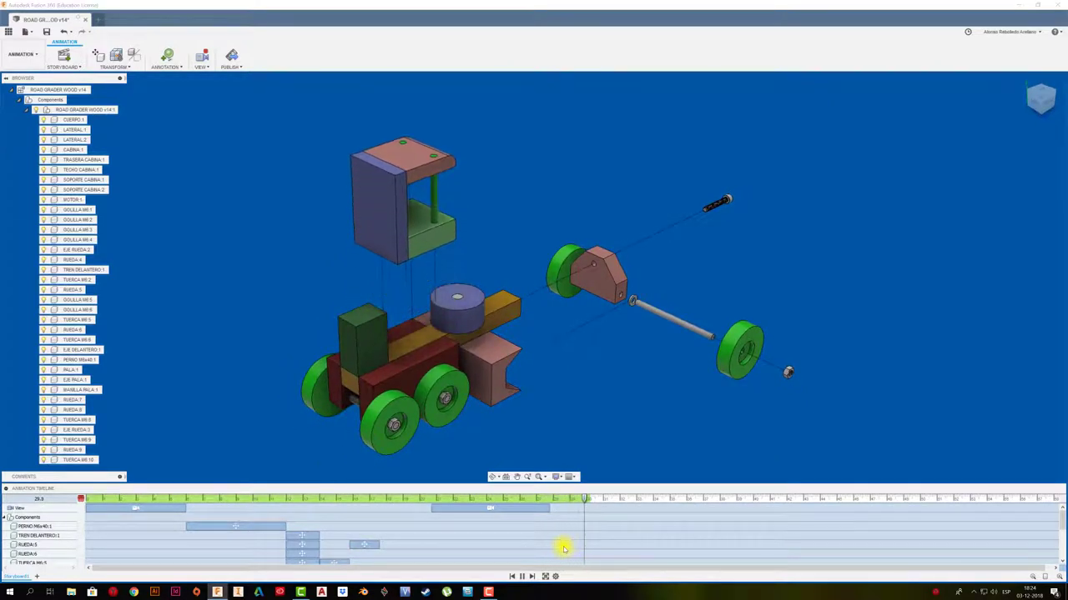
left_click(532, 577)
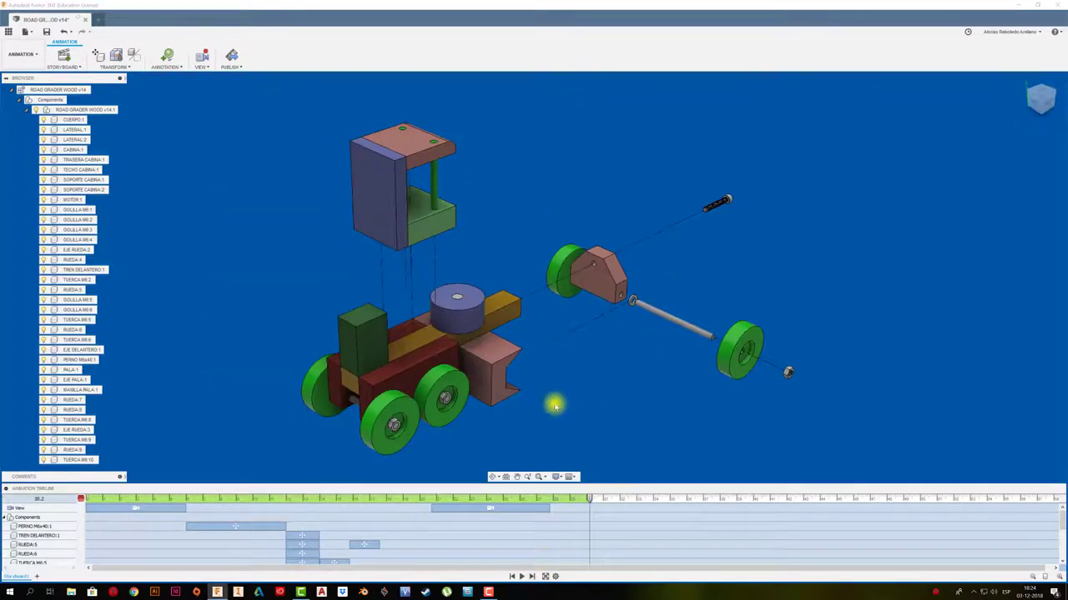
Slide the cab rear panel TRASERA CABINA:1 65 mm away from the cab, with trail lines
left_click(388, 203)
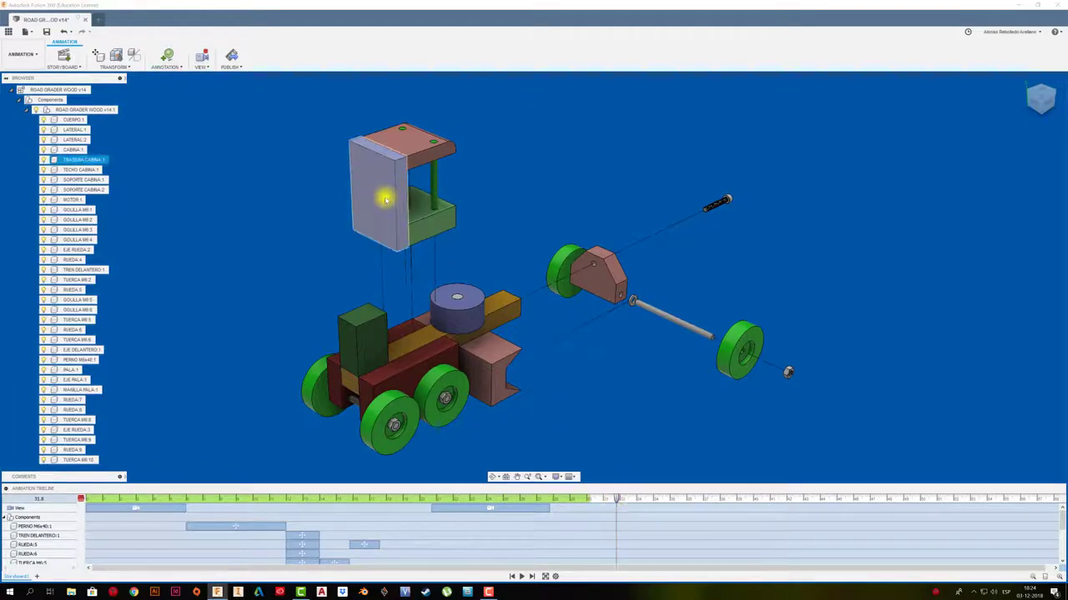
key("m")
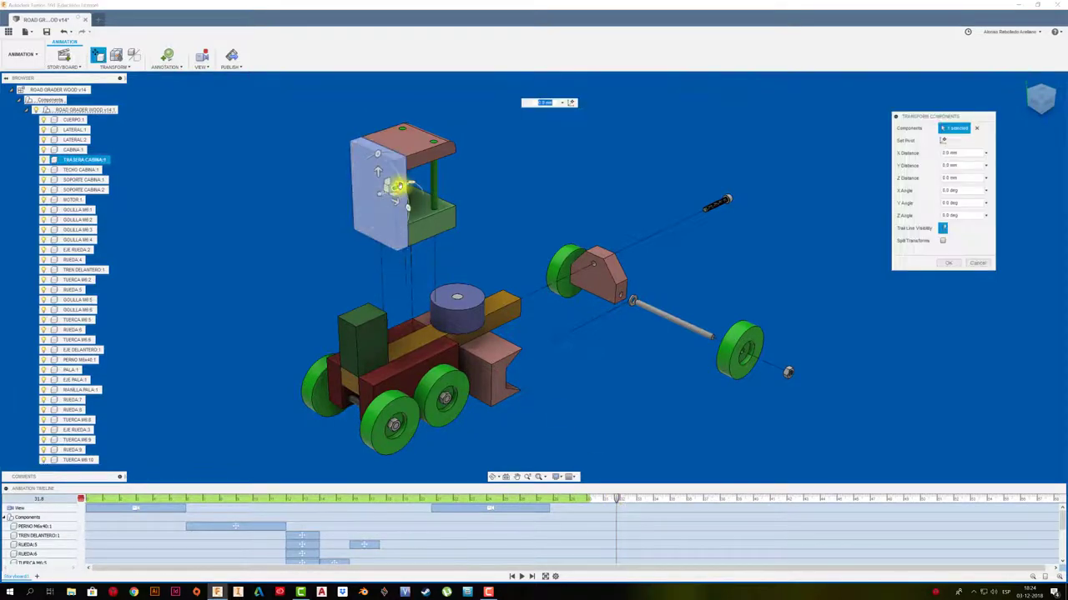
left_click_drag(388, 199, 333, 209)
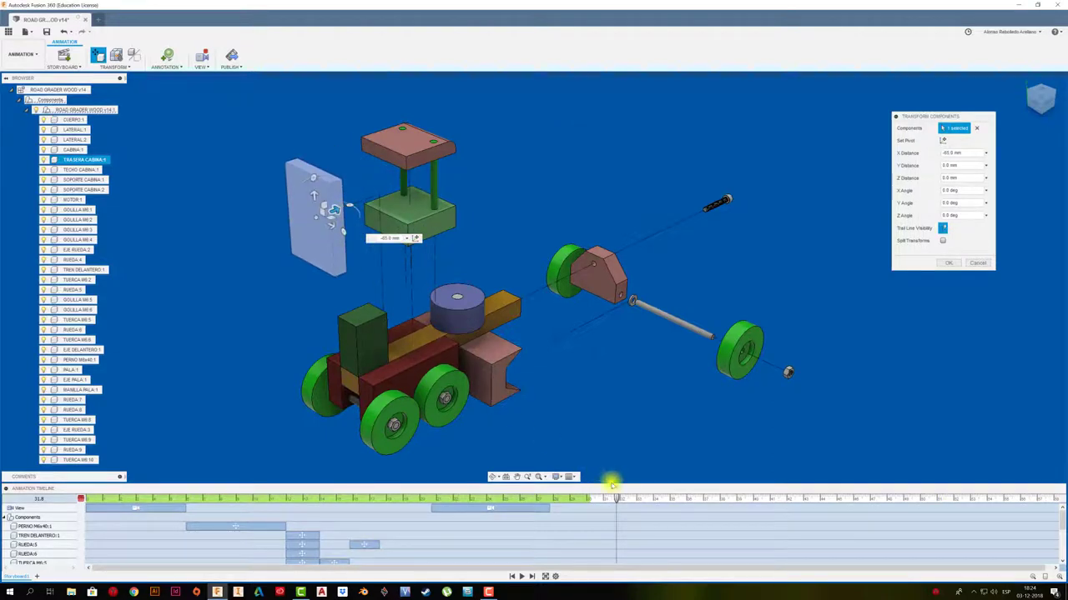
left_click(942, 228)
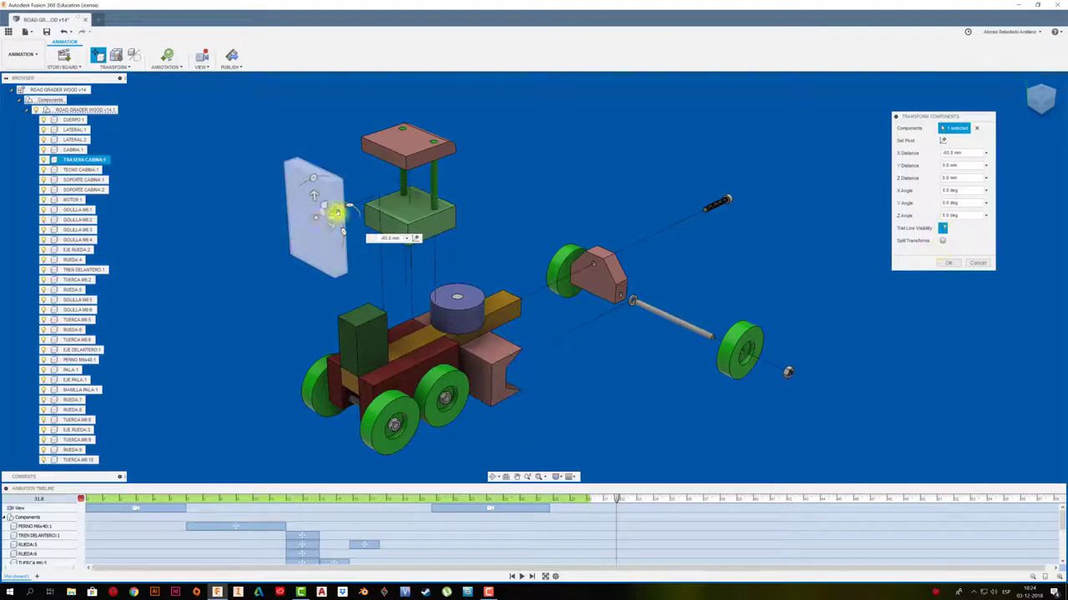
left_click(948, 263)
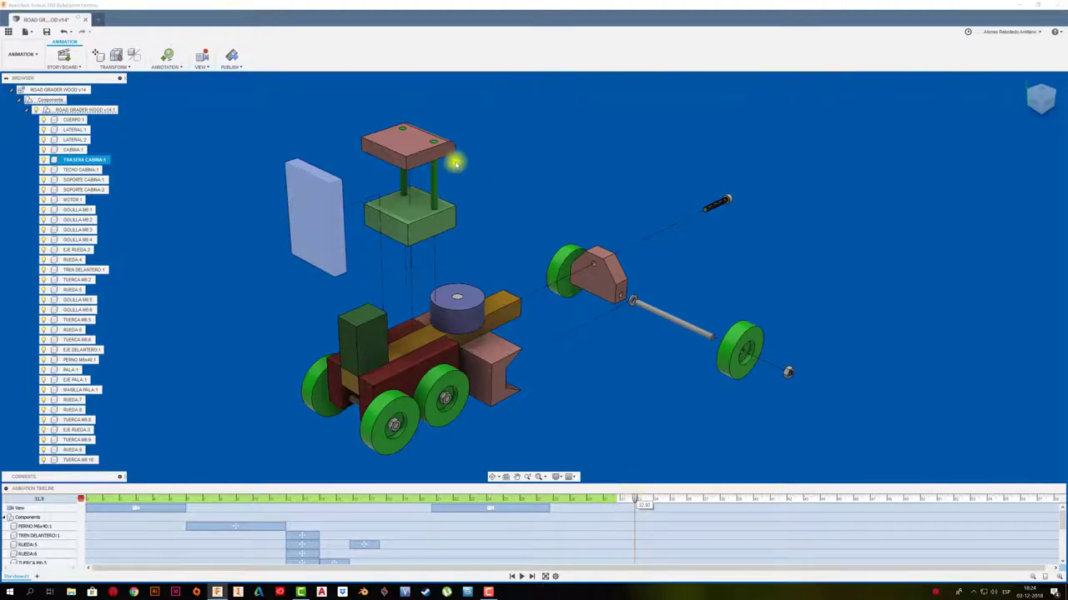
Lift the cab roof TECHO CABINA:1 35 mm upward, then rewind to before the lift
left_click(423, 155)
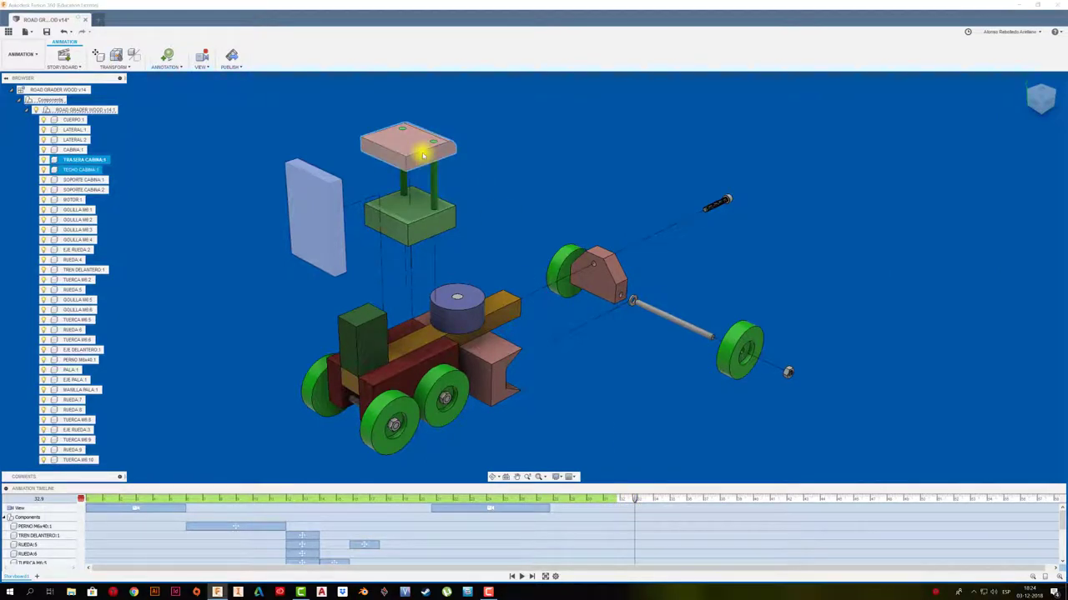
left_click(423, 156)
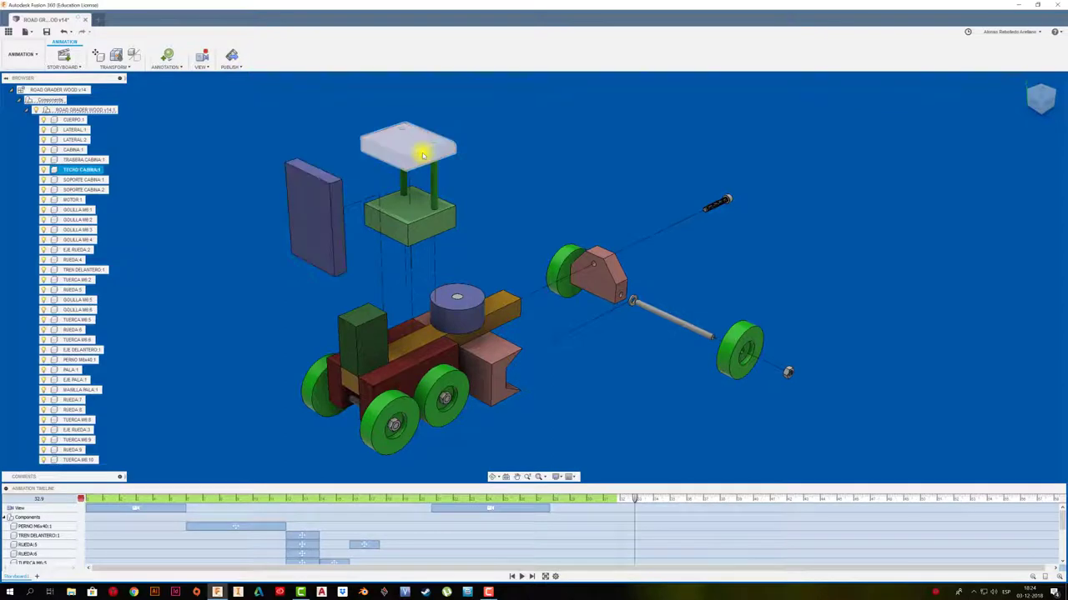
key("m")
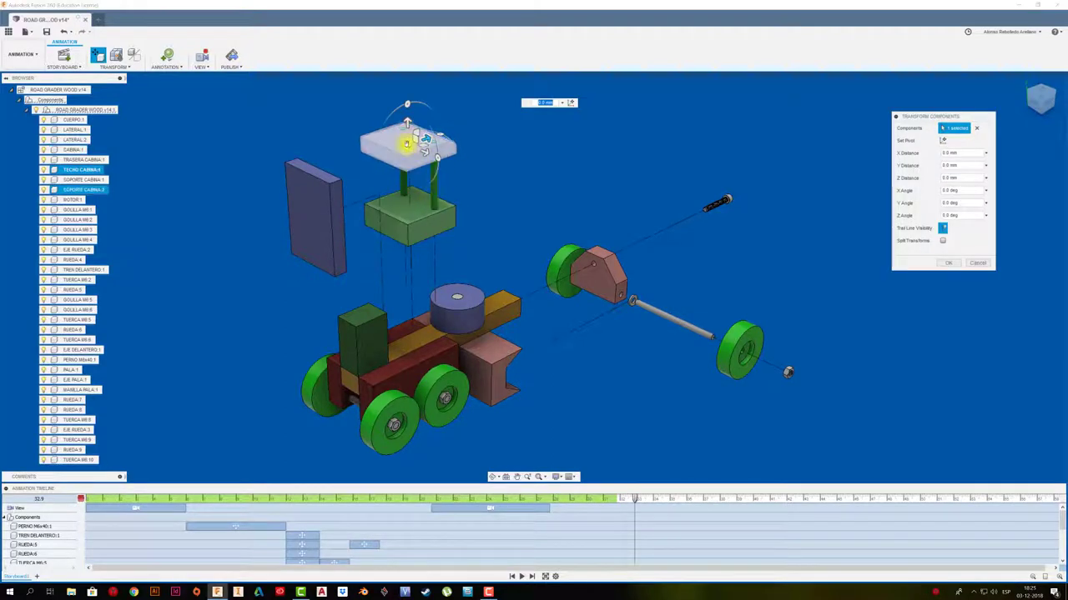
left_click_drag(406, 125, 406, 81)
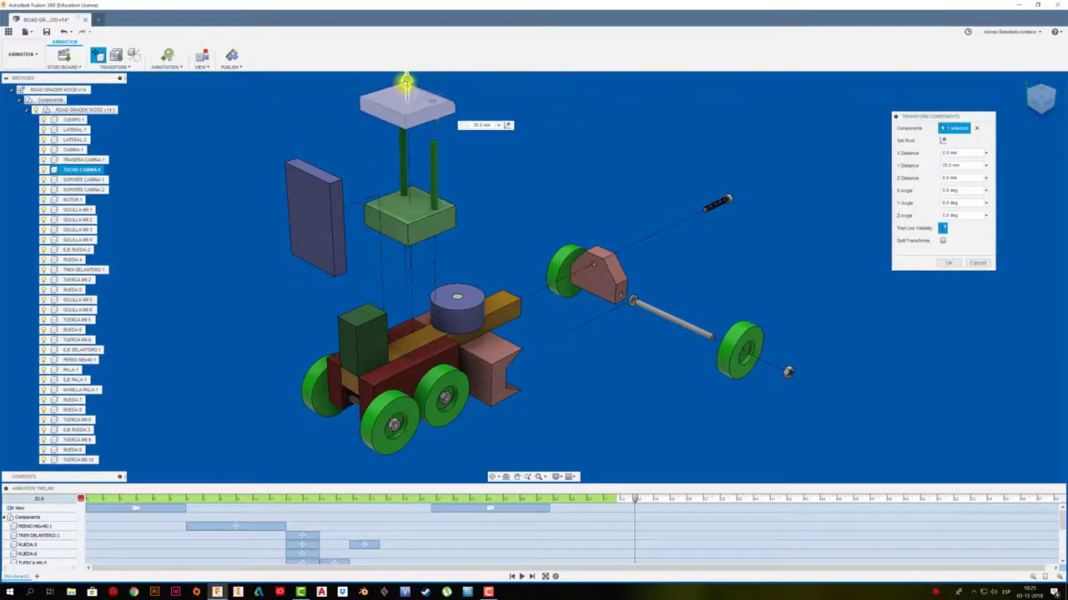
left_click(951, 266)
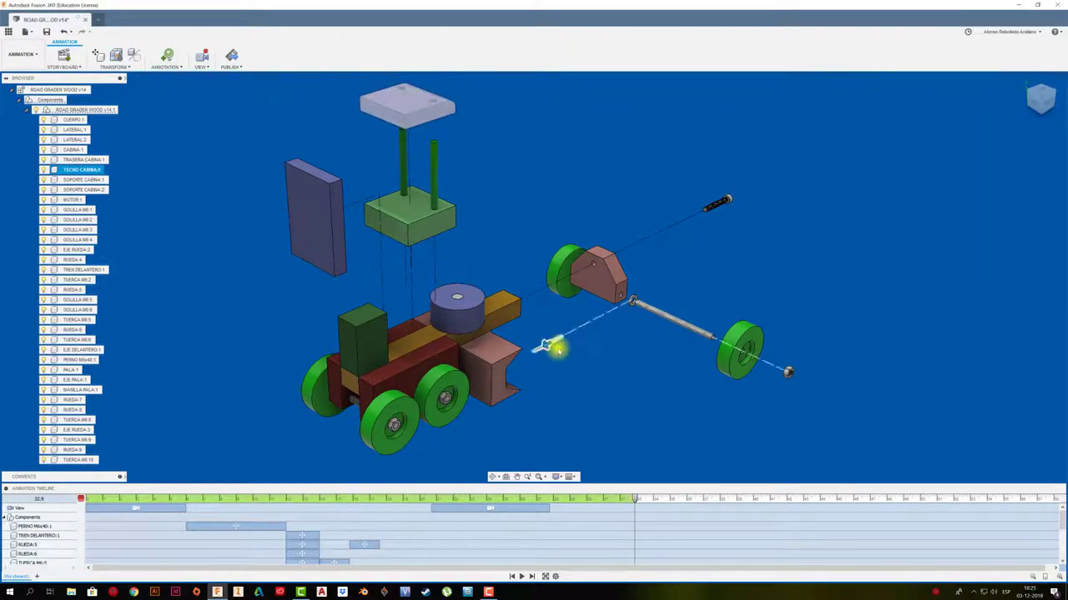
left_click_drag(633, 500, 539, 501)
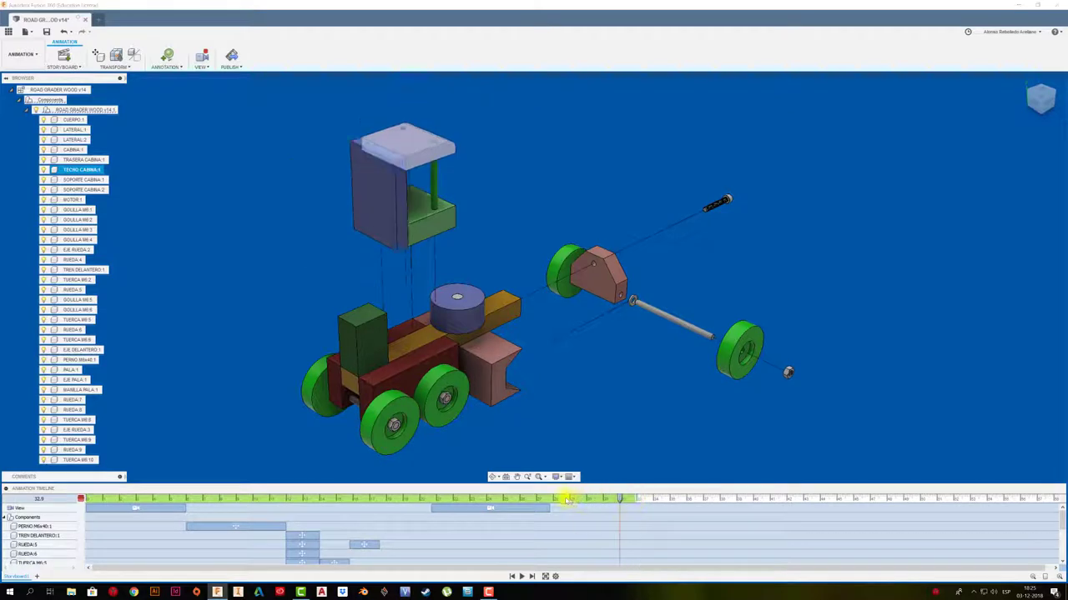
Play and scrub through the animation to its 40.6 s end, then select the near wheel's nut
left_click(521, 576)
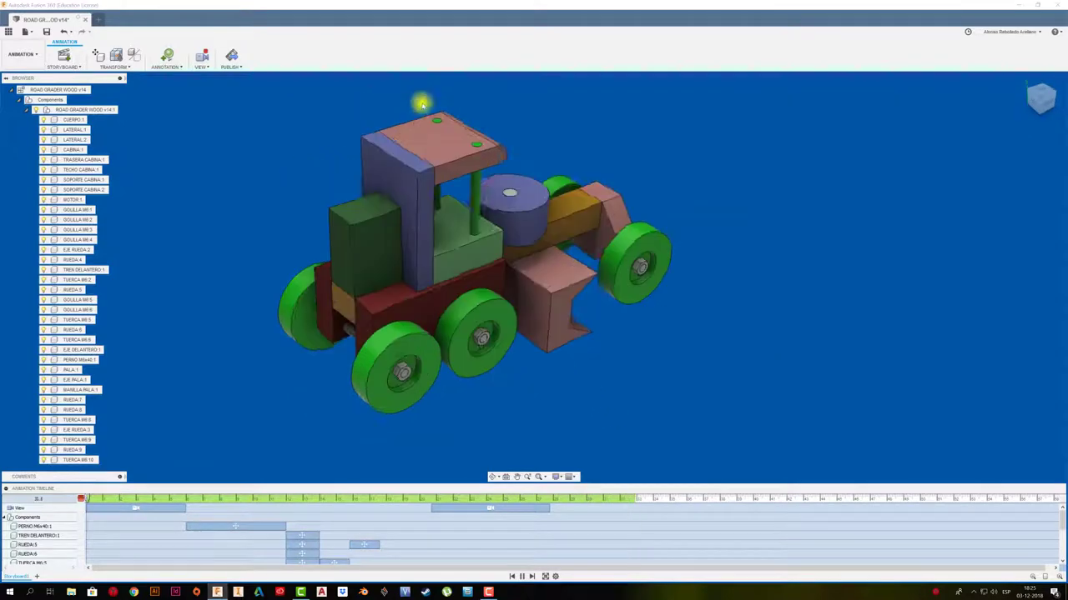
left_click(531, 577)
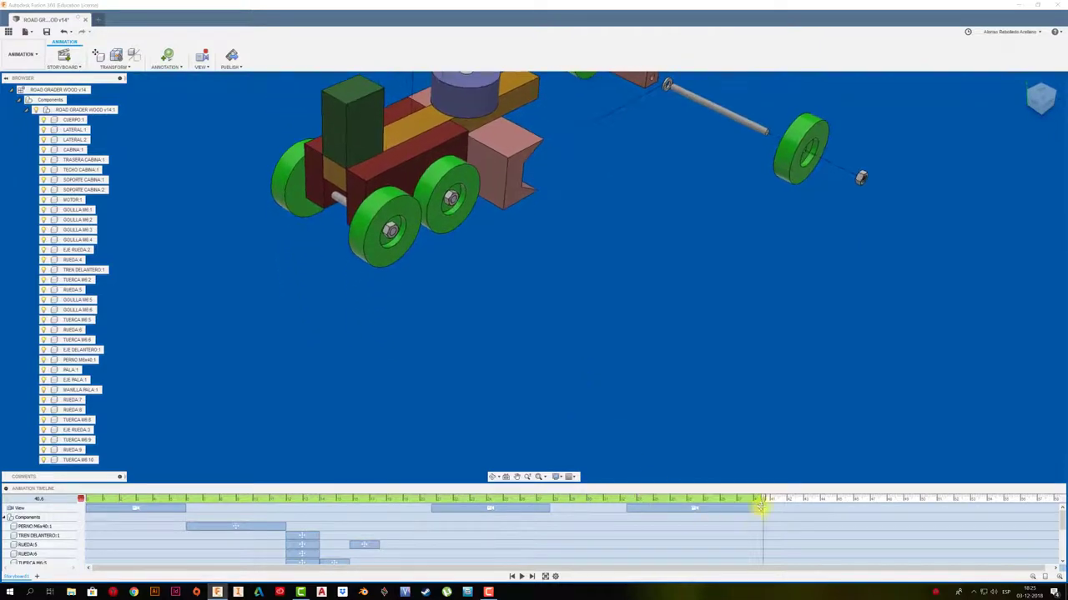
left_click_drag(762, 500, 597, 499)
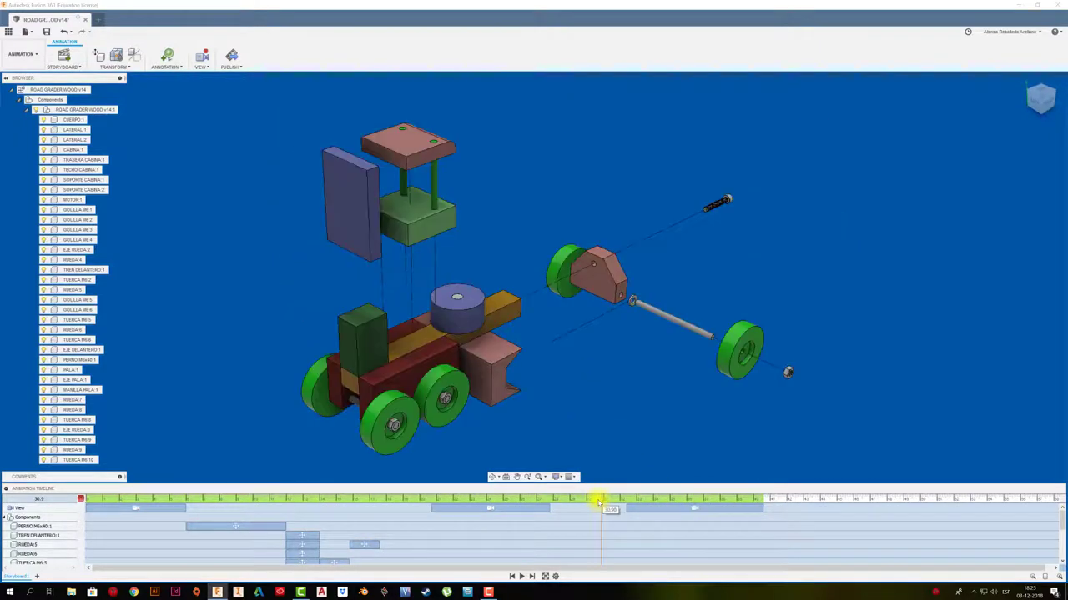
left_click(522, 576)
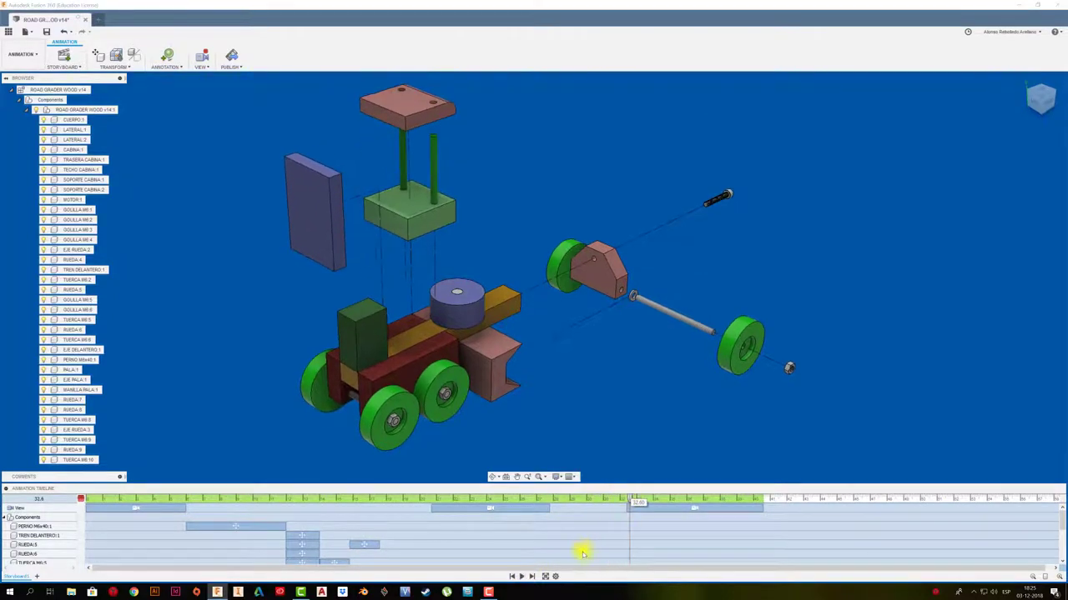
left_click(625, 499)
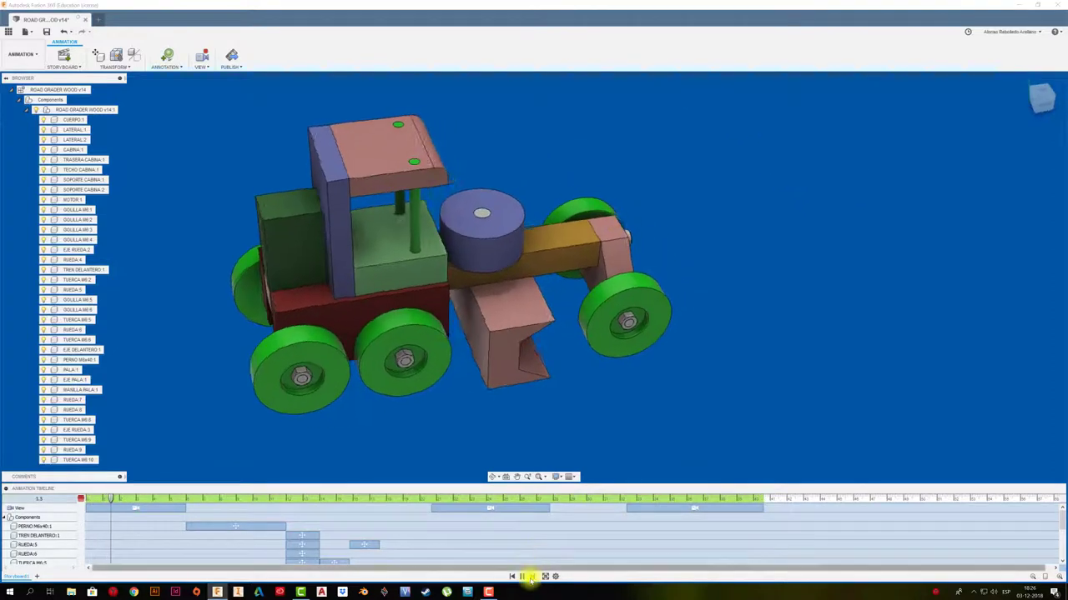
left_click(532, 576)
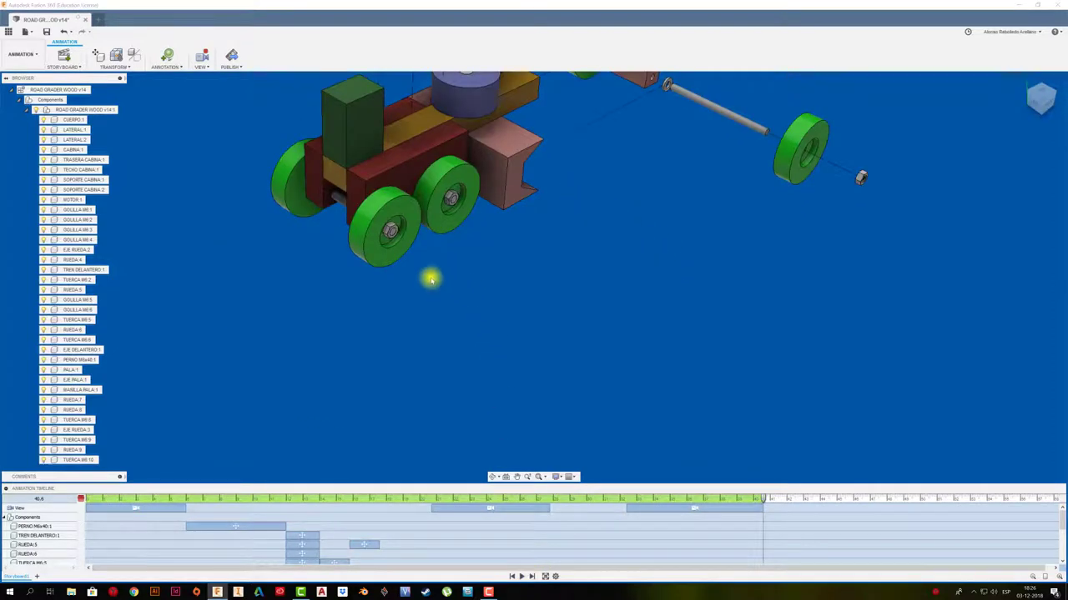
left_click(391, 240)
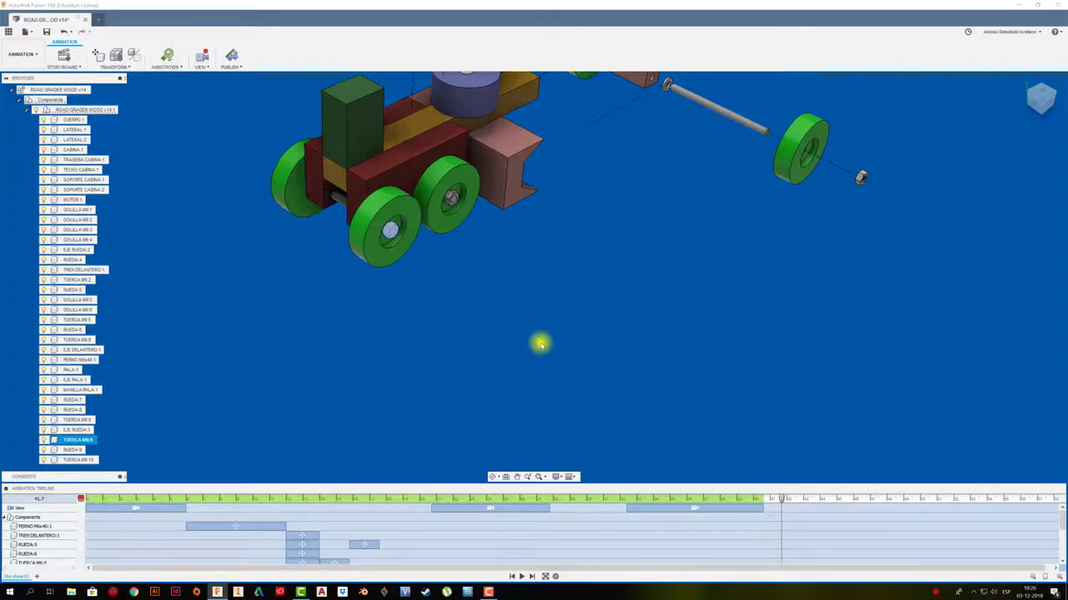
Move the nut TUERCA M6:9 215 mm outward
key("m")
mouse_move(405, 254)
left_mouse_down()
mouse_move(607, 353)
mouse_move(659, 392)
left_mouse_up()
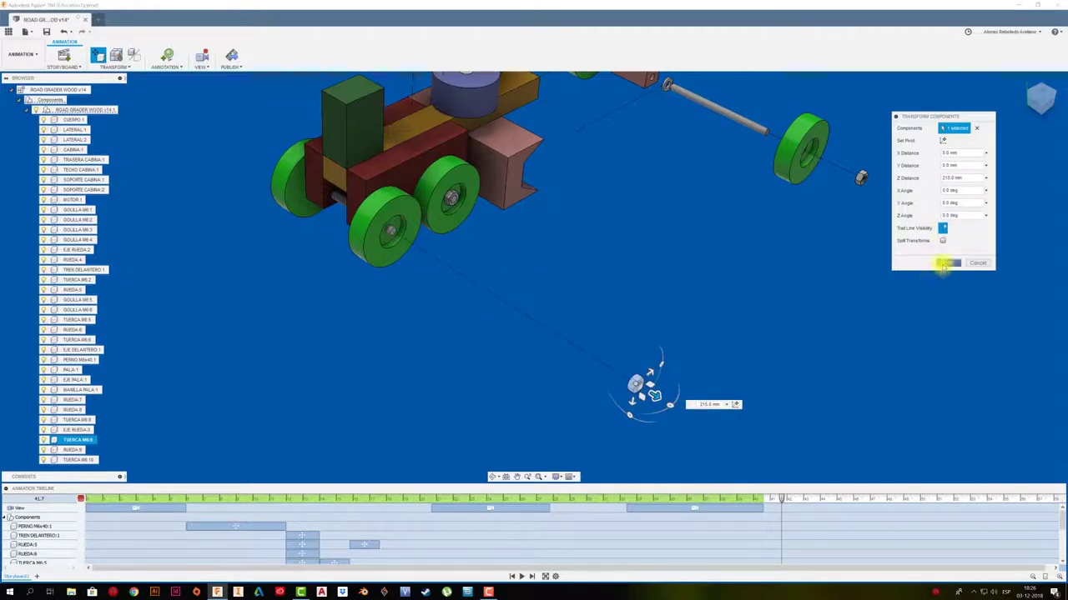
left_click(943, 263)
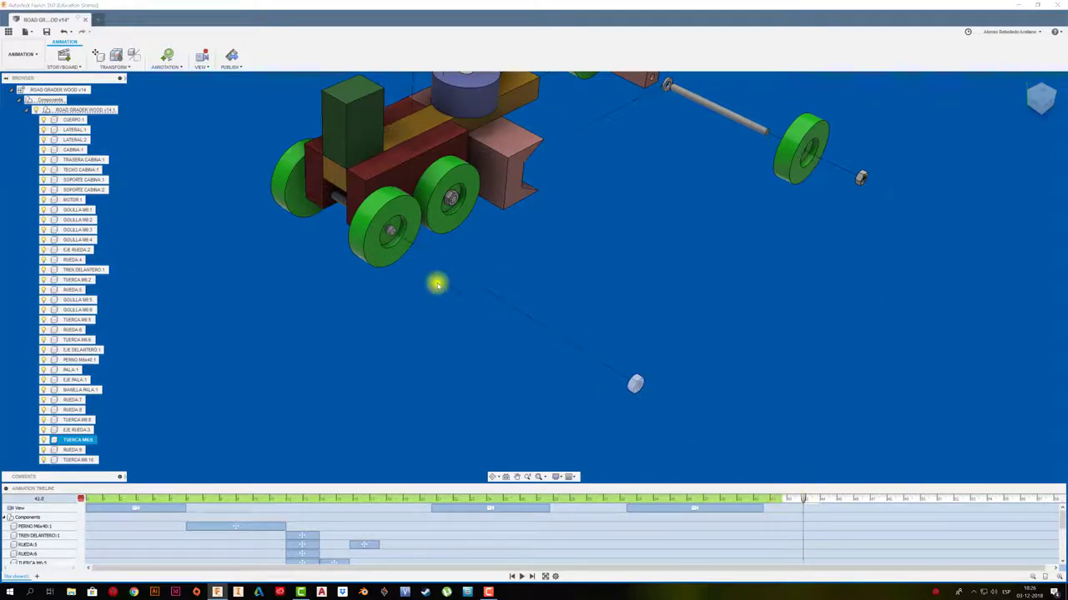
Slide wheel RUEDA:7 190 mm off its axle, then rewind the timeline to preview
left_click(379, 265)
key("m")
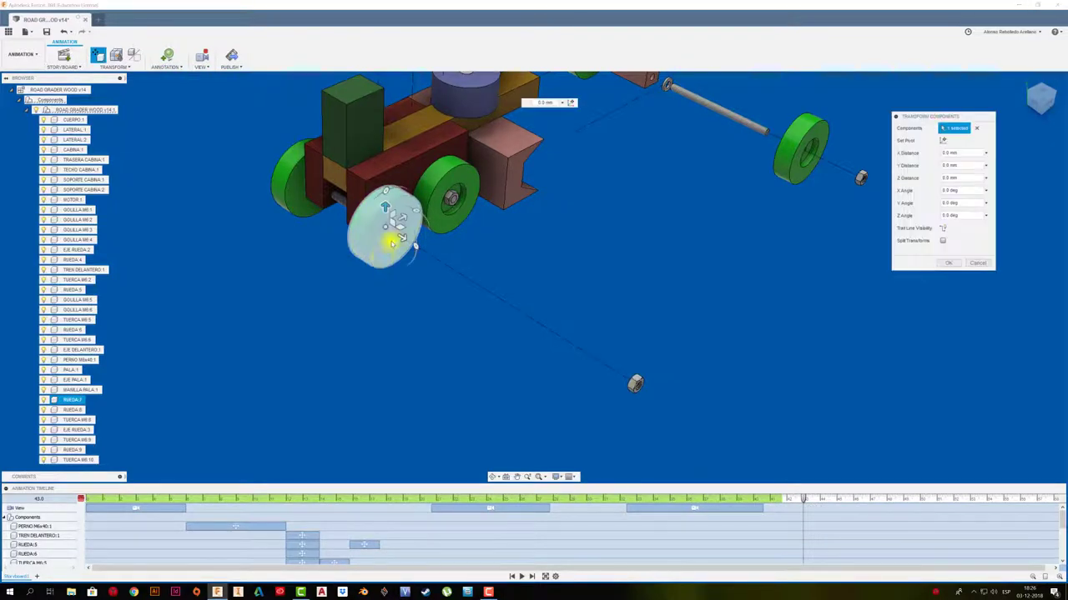
left_click_drag(403, 240, 616, 374)
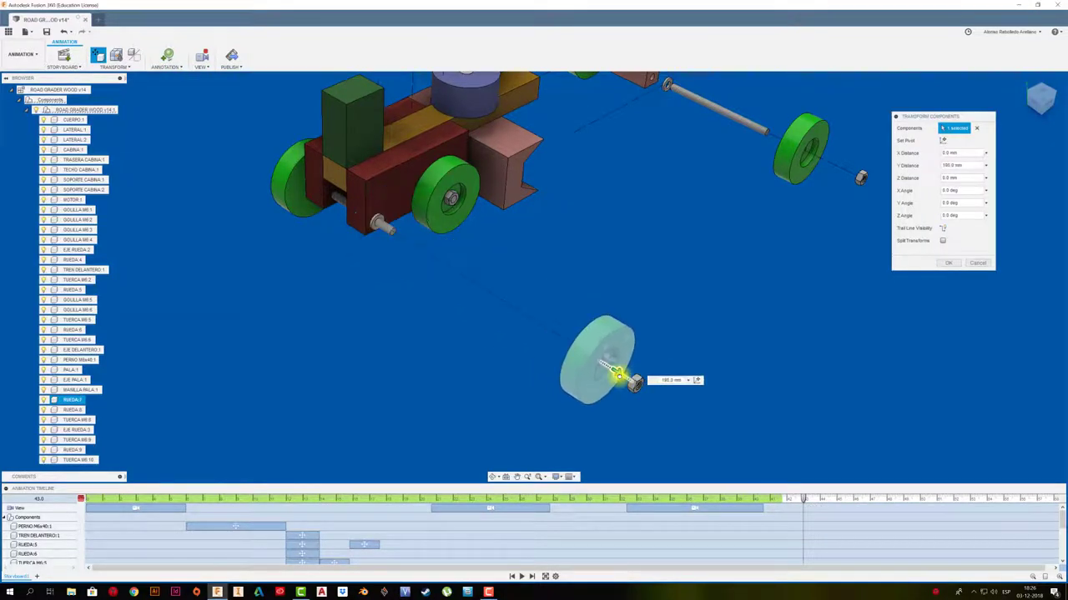
left_click(953, 264)
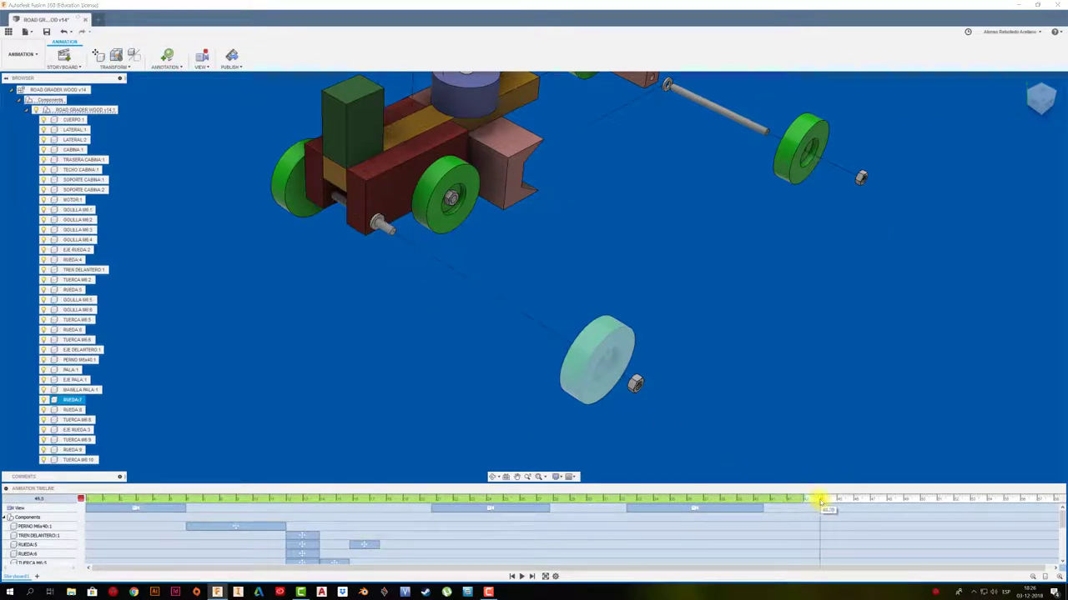
left_click(385, 239)
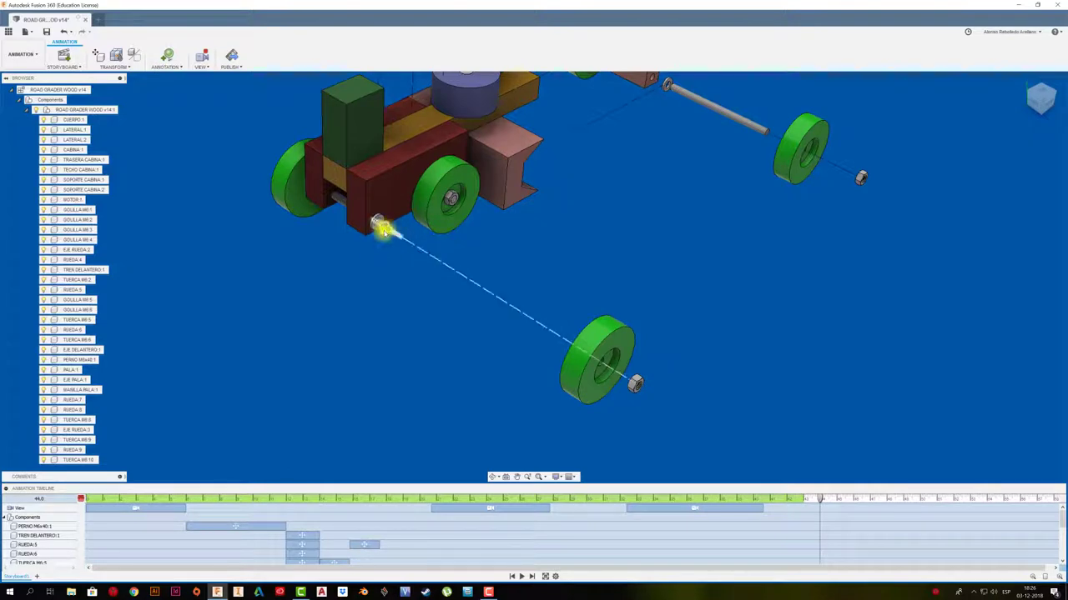
scroll(384, 233, "up", 3)
scroll(384, 234, "down", 3)
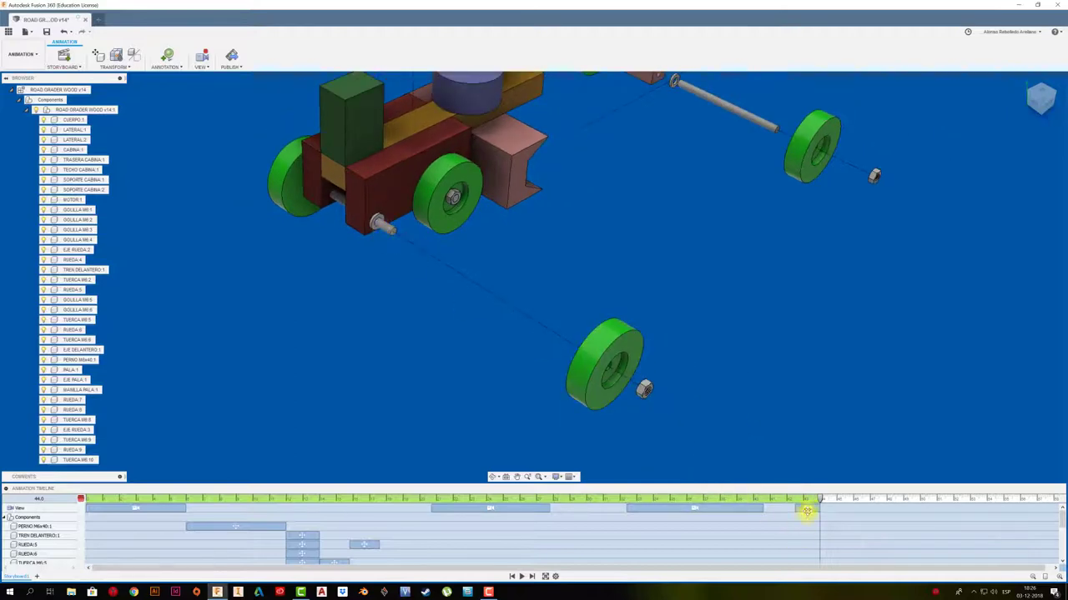
left_click_drag(817, 501, 738, 500)
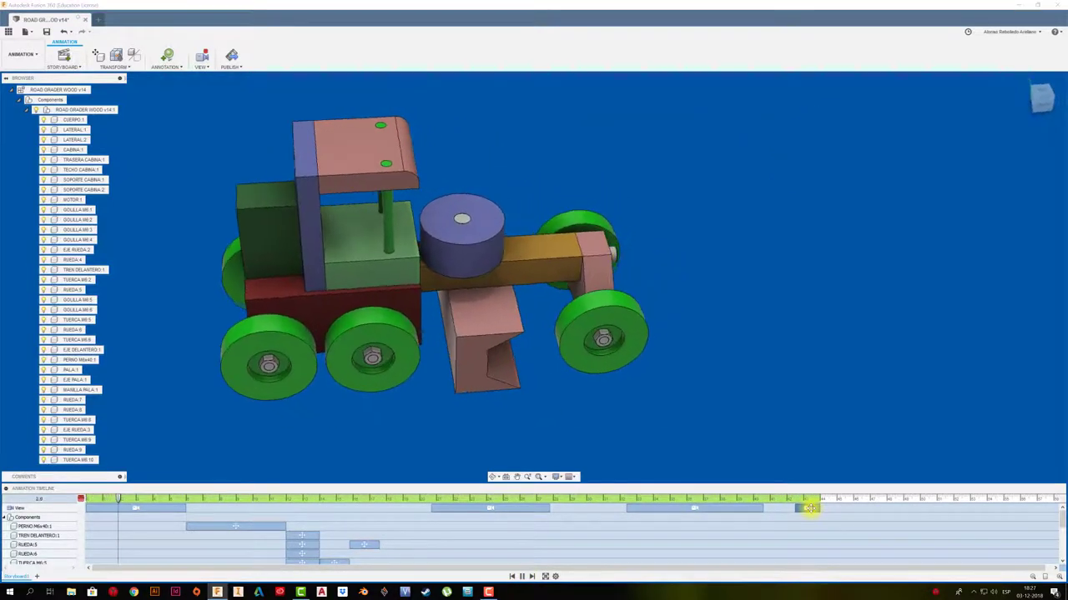
Jump to the 43-second animation end, with the rear wheel and nut pulled clear
left_click(532, 577)
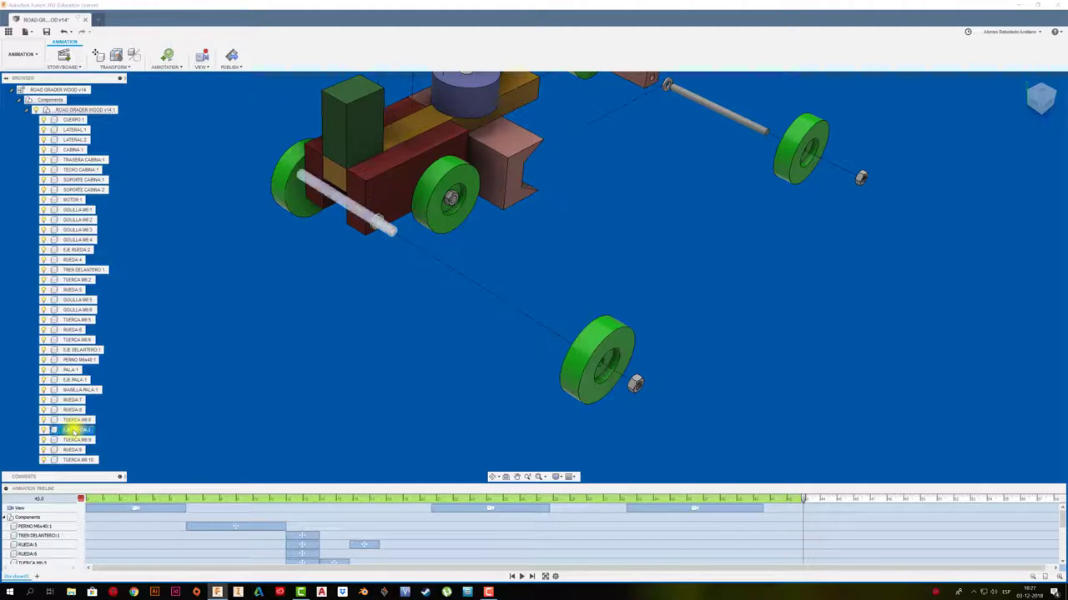
Slide the axle EJE RUEDA:3 135 mm outward along Z
left_click(73, 429)
key("m")
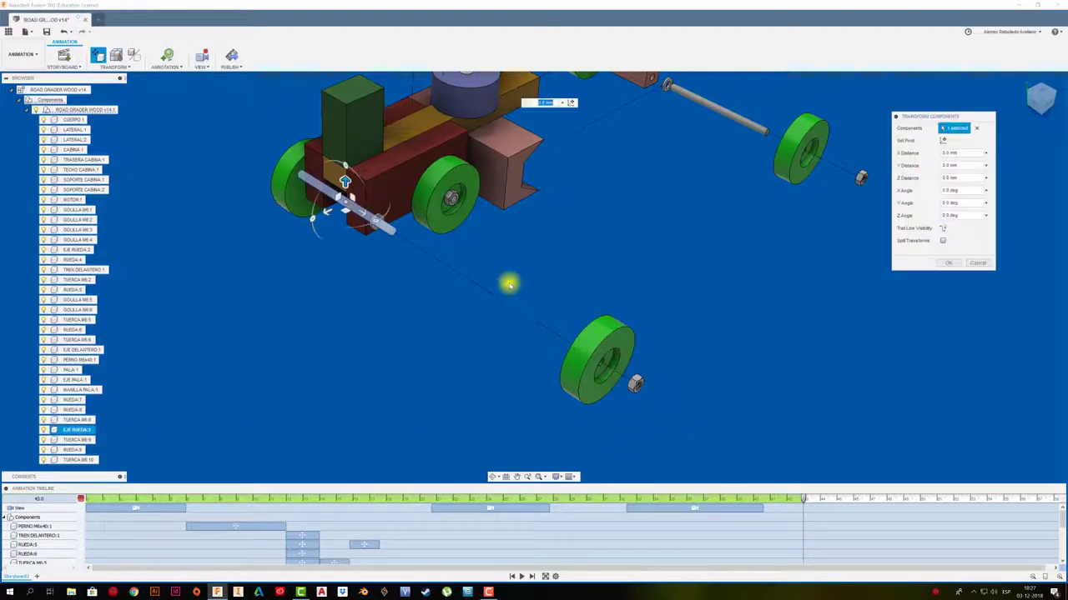
left_click_drag(364, 213, 502, 302)
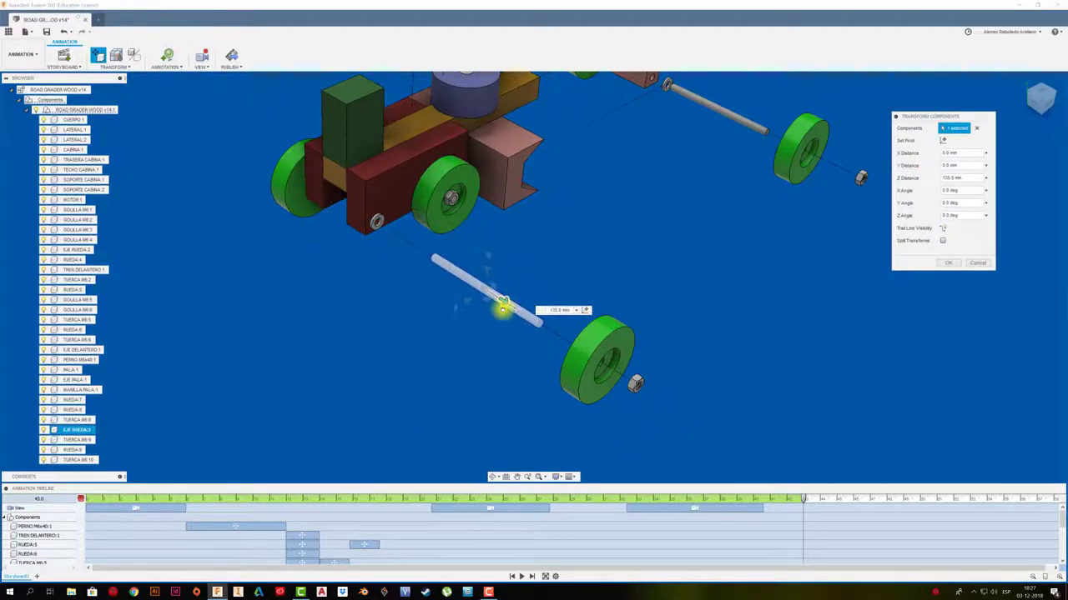
key("Return")
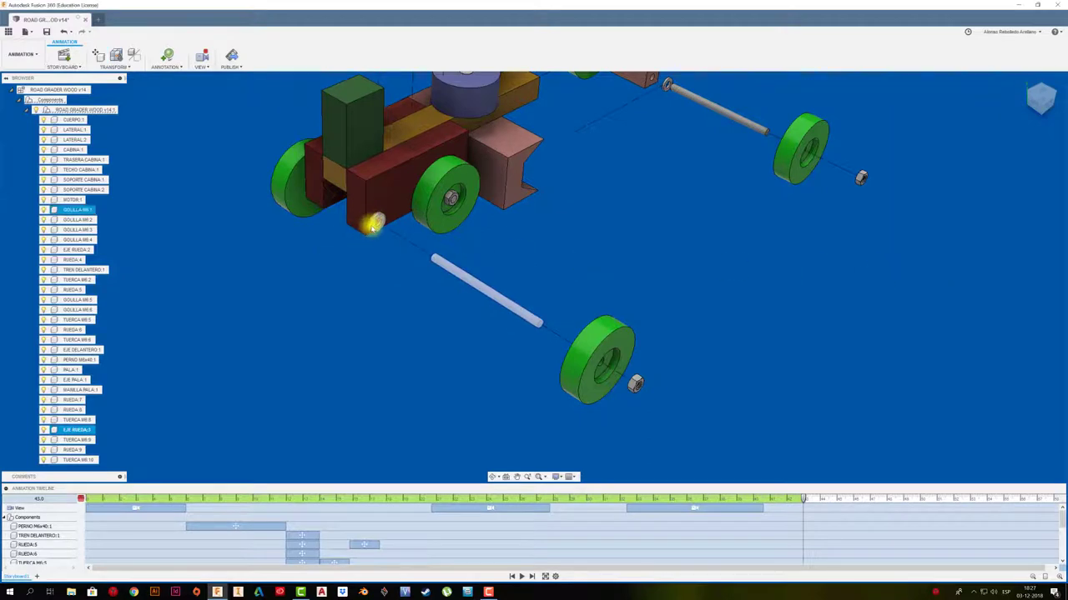
Move the axle-end washer 40 mm out along Z, then rewind a few seconds and play
left_click(373, 226)
key("m")
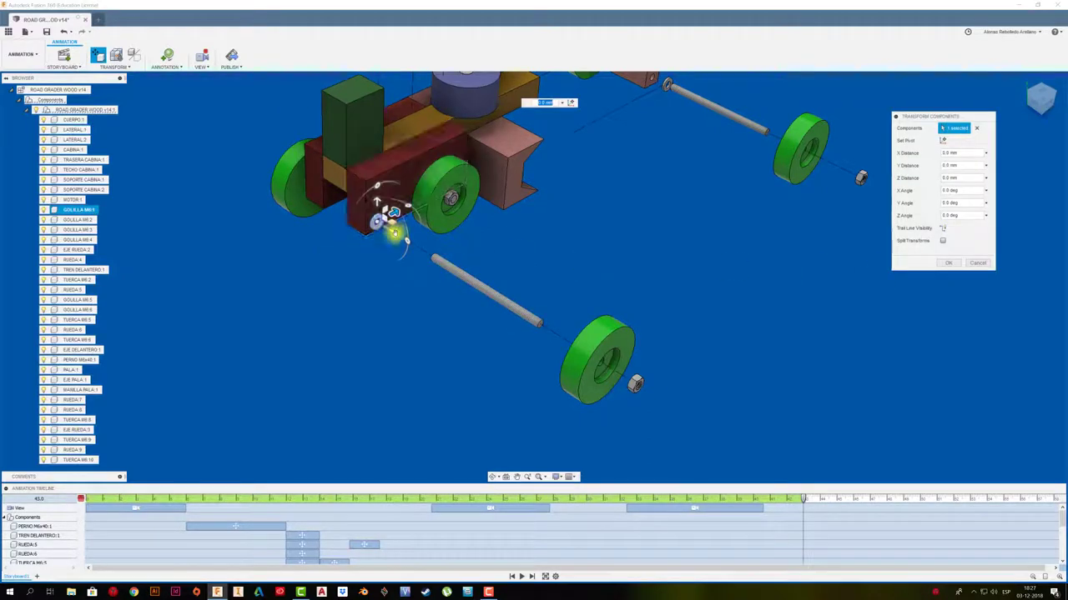
left_click_drag(394, 234, 435, 257)
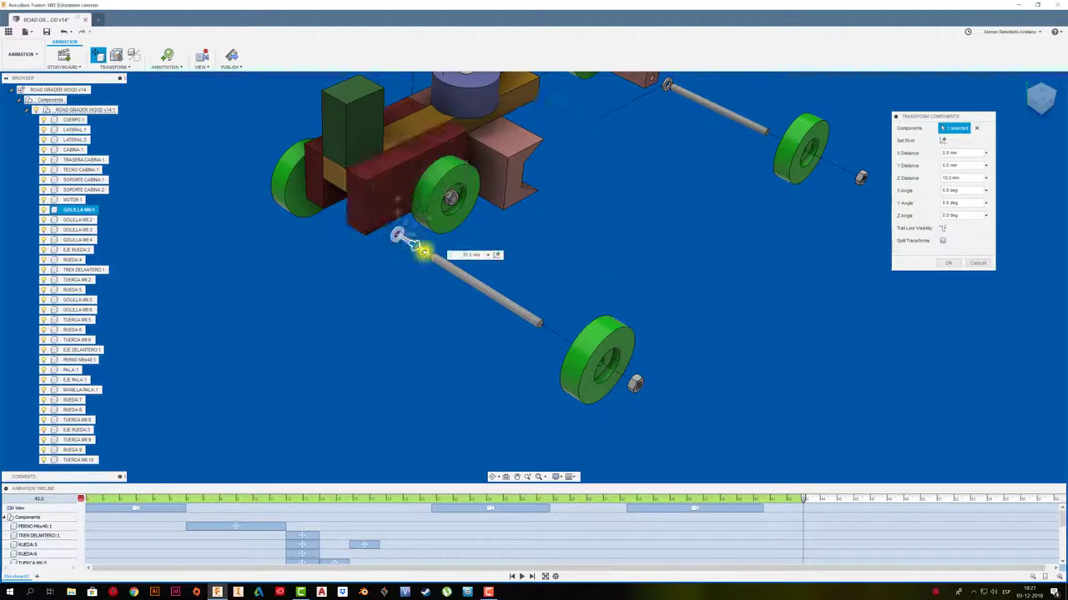
left_click(952, 263)
left_click_drag(806, 500, 759, 501)
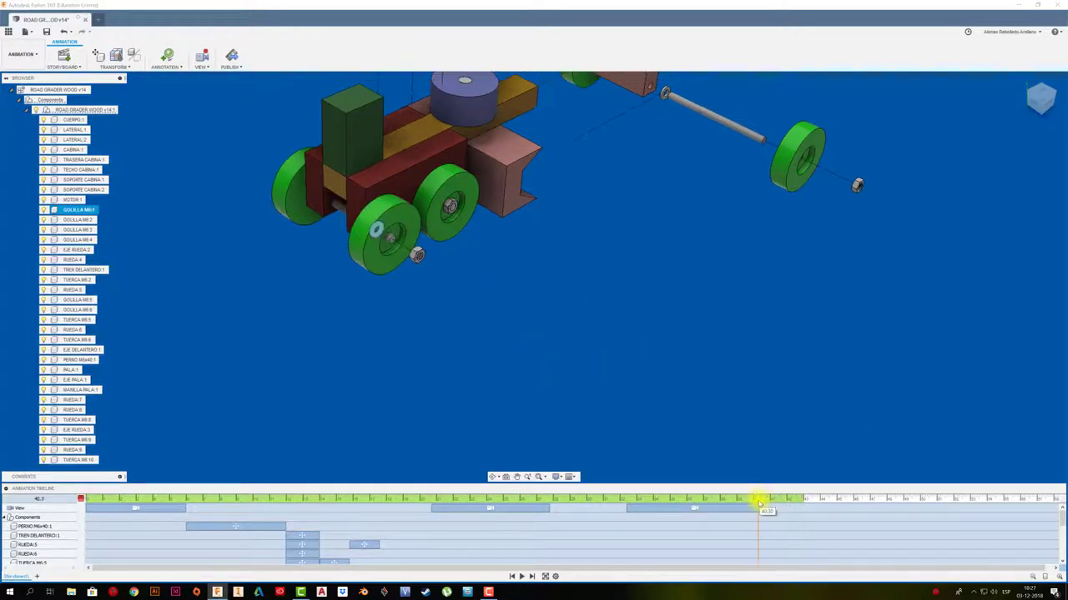
left_click(521, 576)
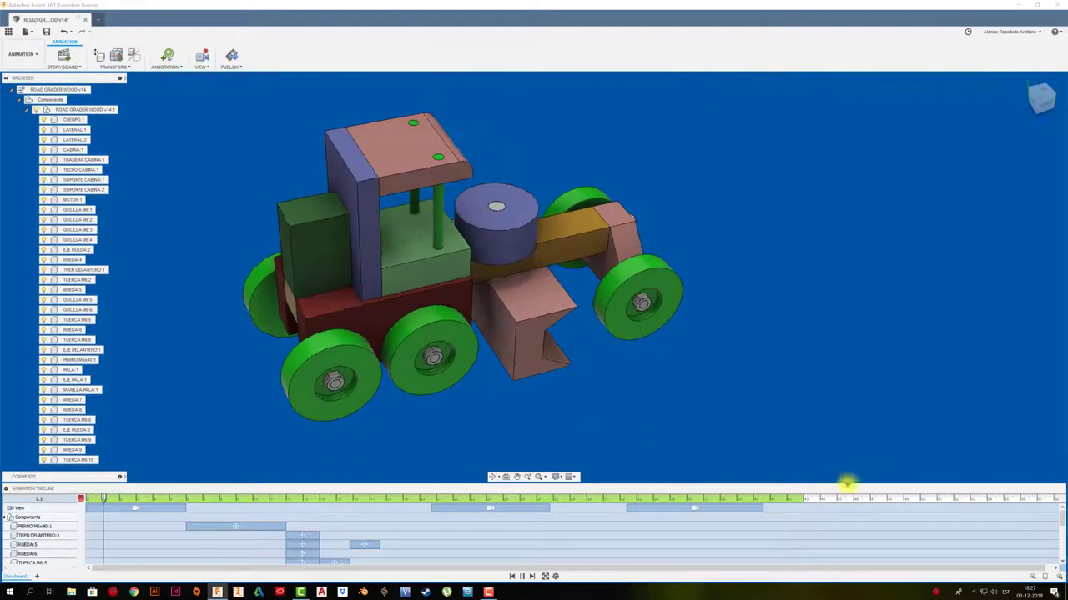
Shift the TUERCA M6:9, RUEDA:7, EJE RUEDA:3 and GOLLILLA M6:1 action bars to run one after another
left_click_drag(798, 484, 789, 350)
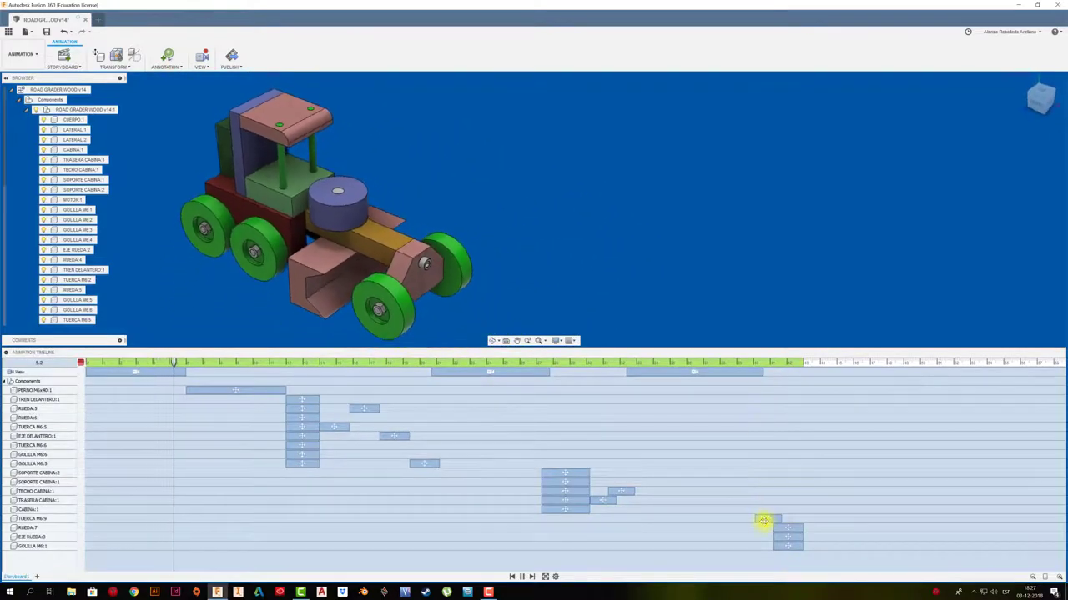
left_click(763, 520)
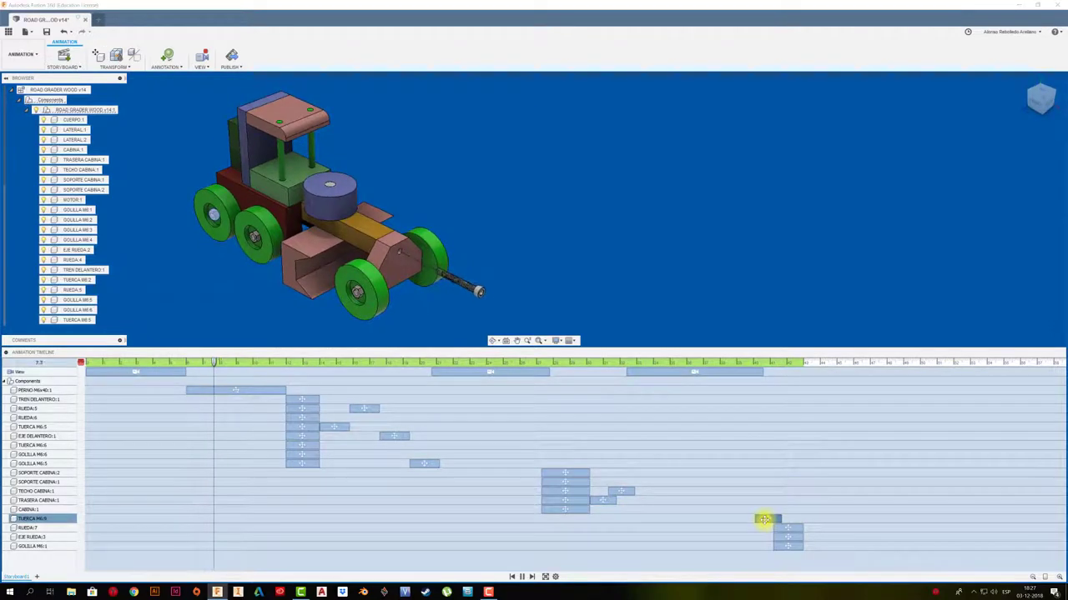
left_click_drag(764, 520, 770, 519)
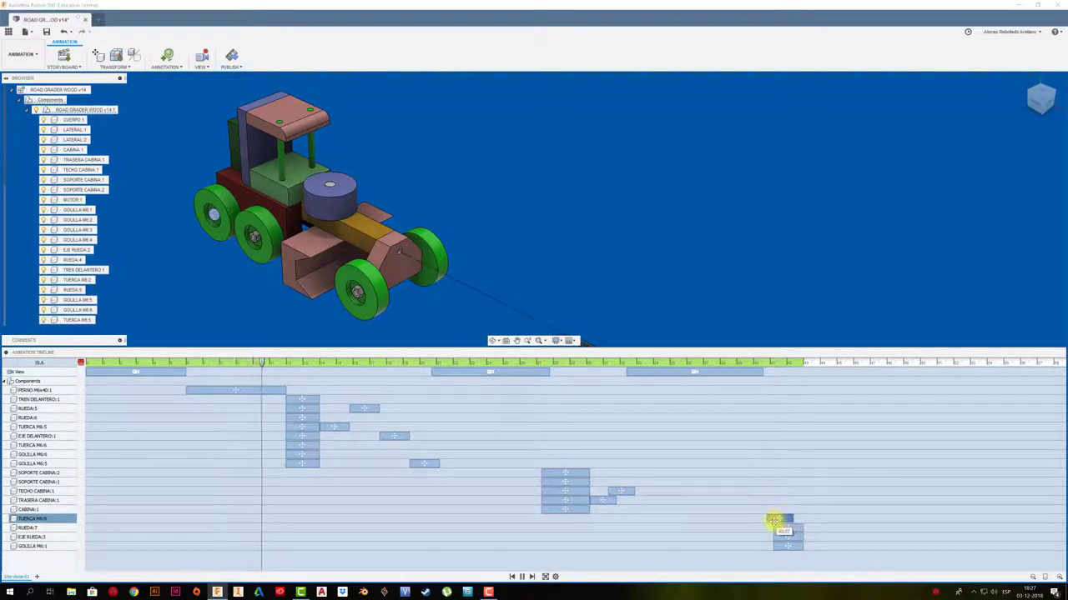
left_click(786, 531)
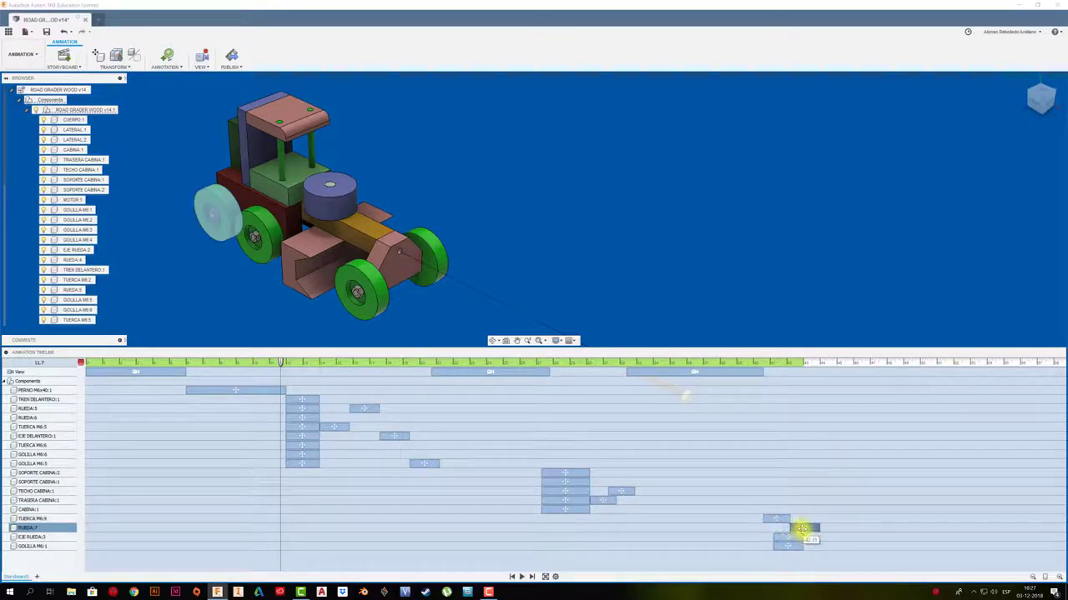
left_click(787, 540)
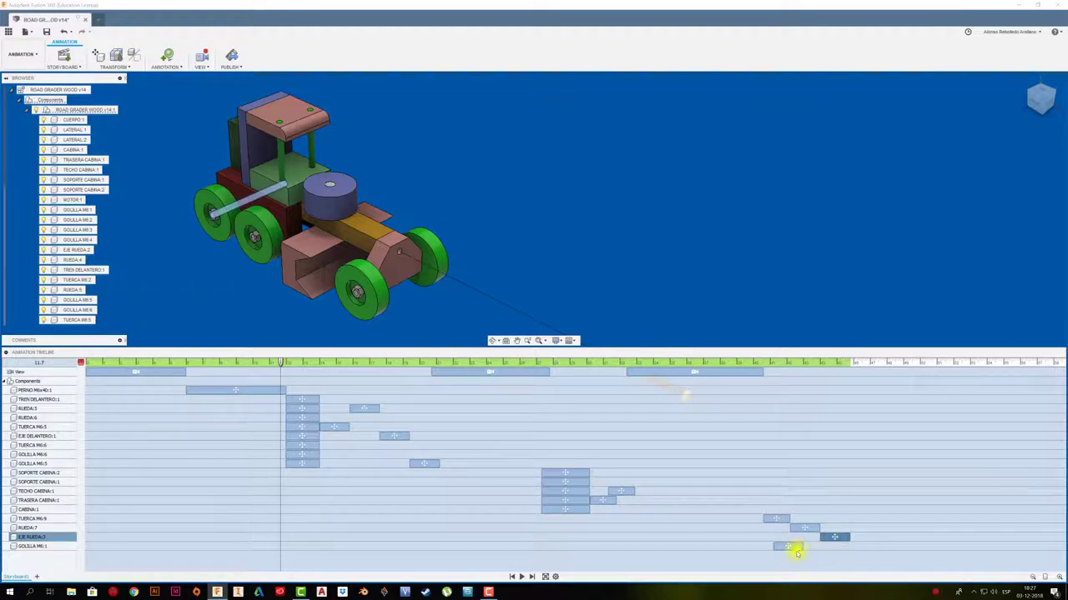
left_click(604, 326)
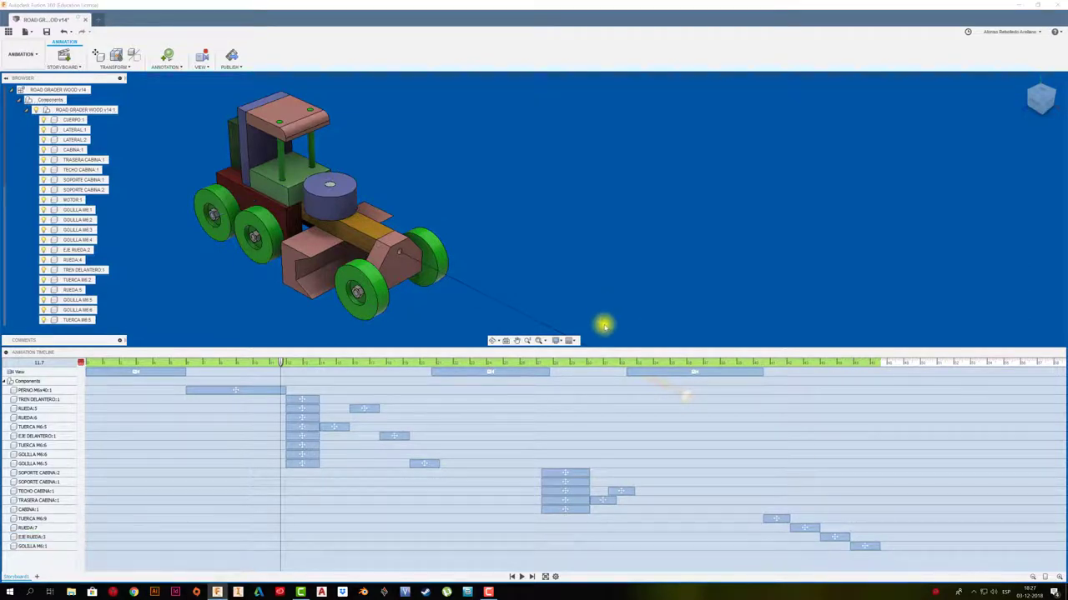
left_click_drag(601, 351, 584, 492)
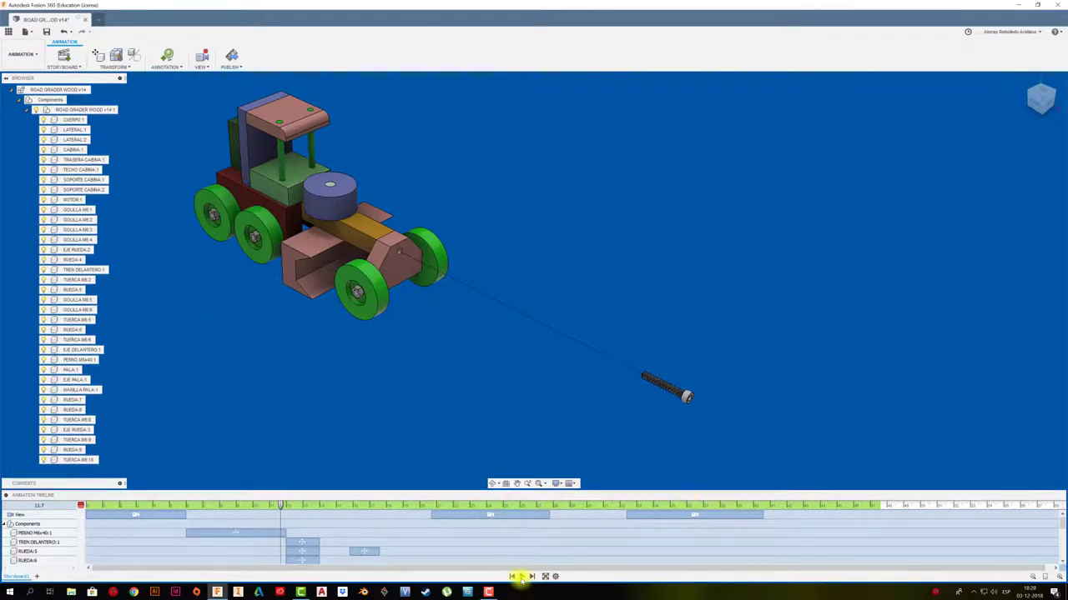
Play and scrub the animation to check timing, then set the time just past its 53.4 s end
left_click(521, 577)
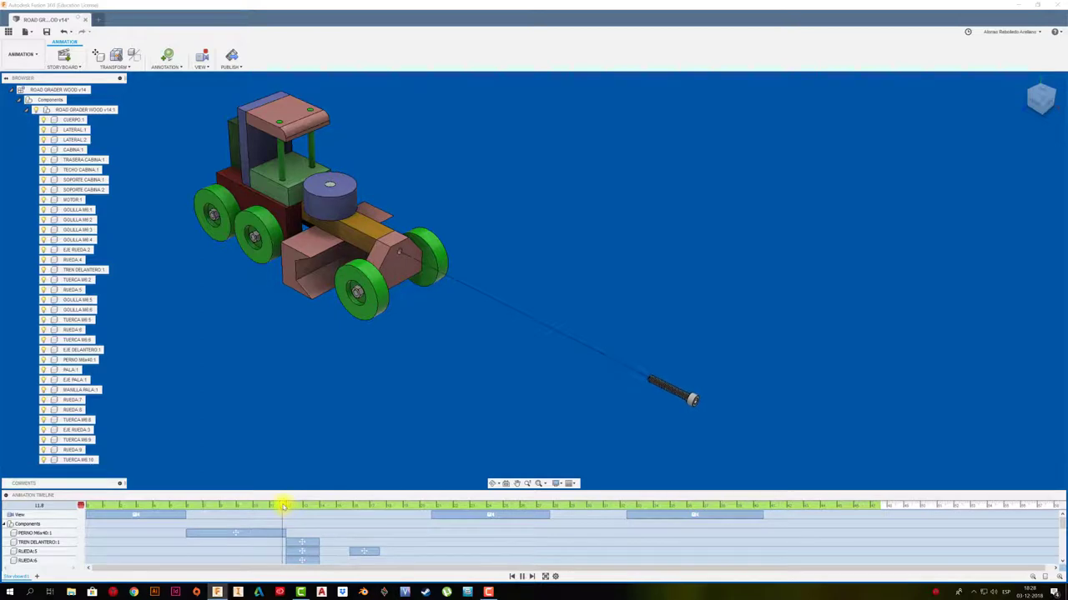
left_click_drag(283, 507, 559, 506)
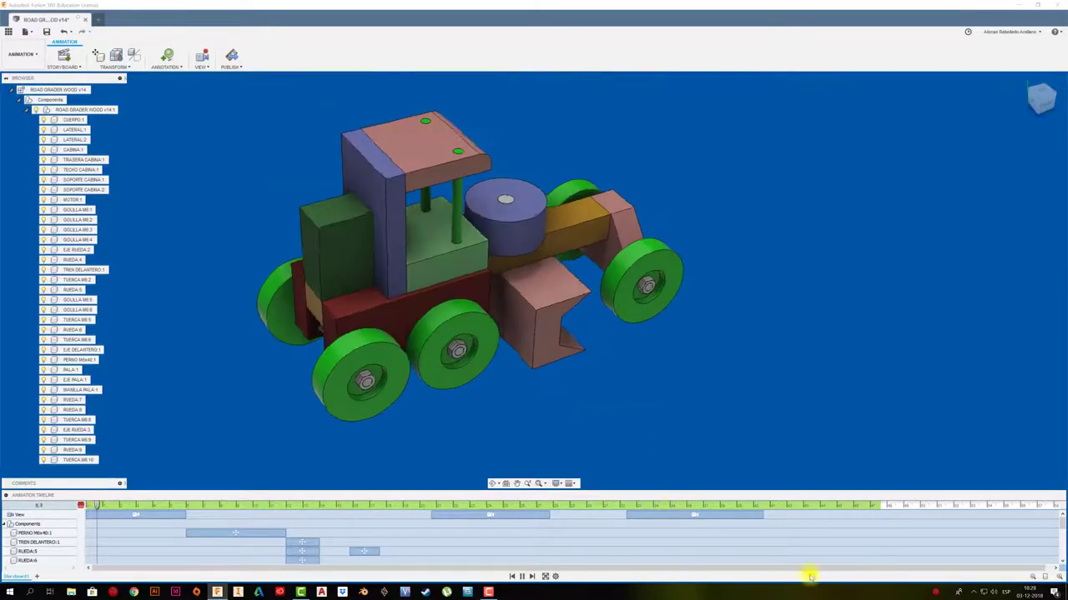
left_click(532, 576)
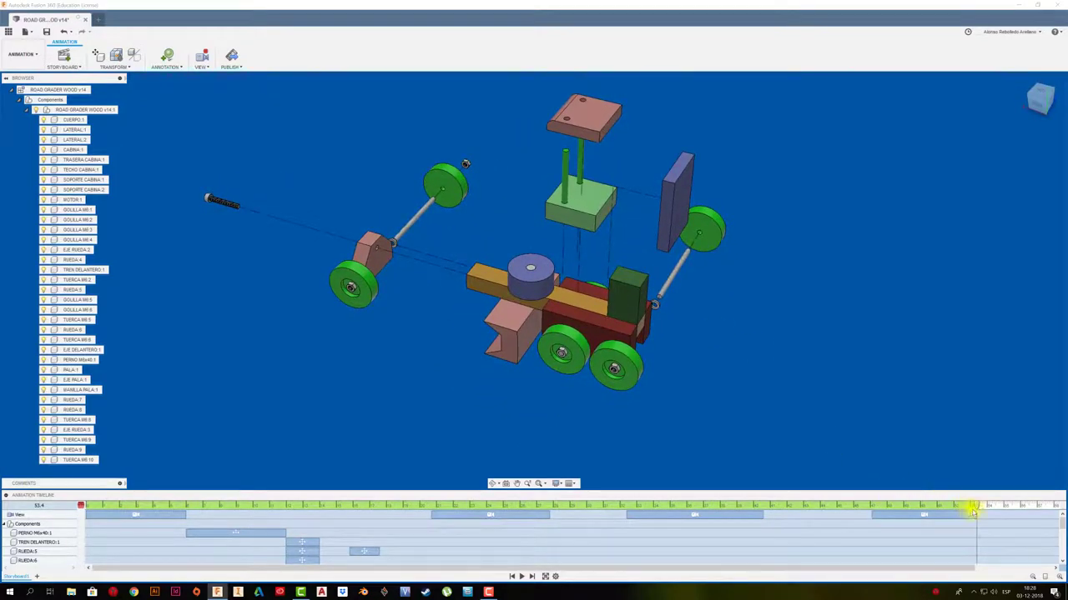
left_click_drag(972, 511, 863, 513)
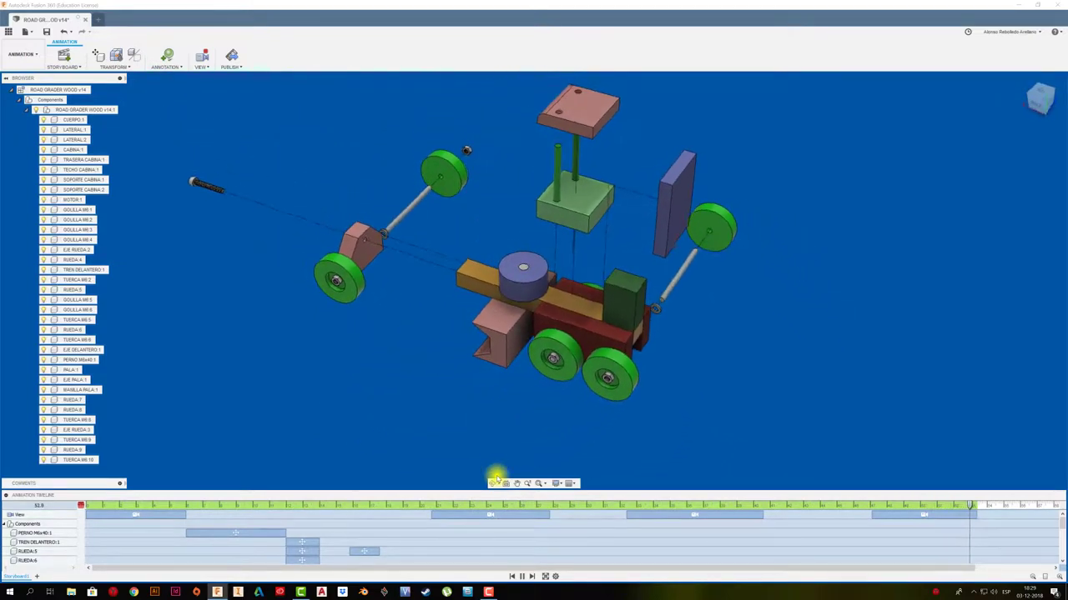
left_click(531, 576)
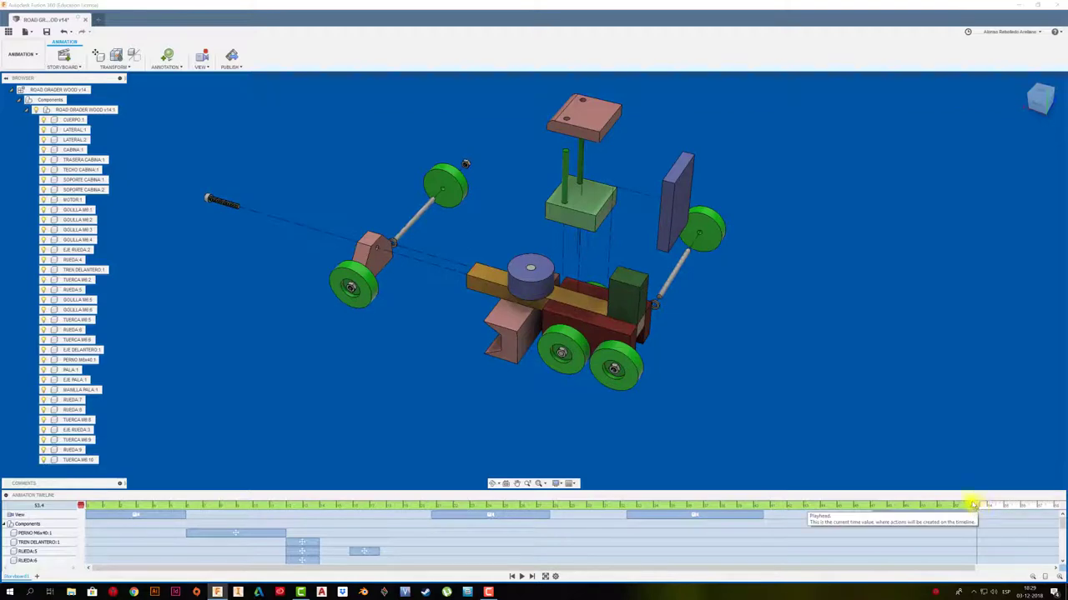
left_click(973, 504)
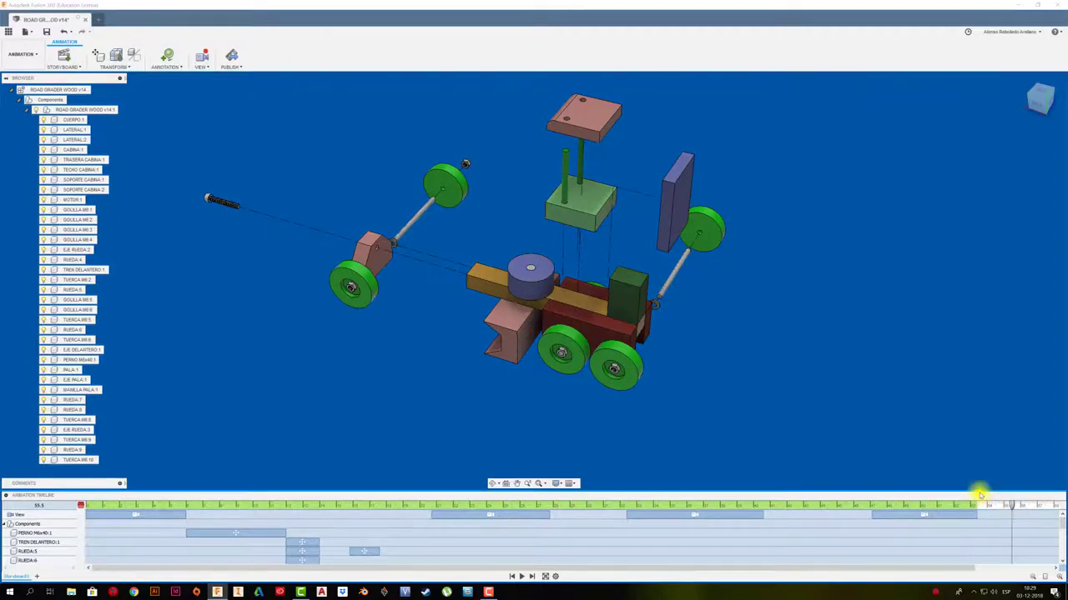
Move the MANILLA PALA:1 cylinder up 65 mm and 45 mm sideways as a split transform
double_click(515, 288)
left_click_drag(532, 260, 529, 210)
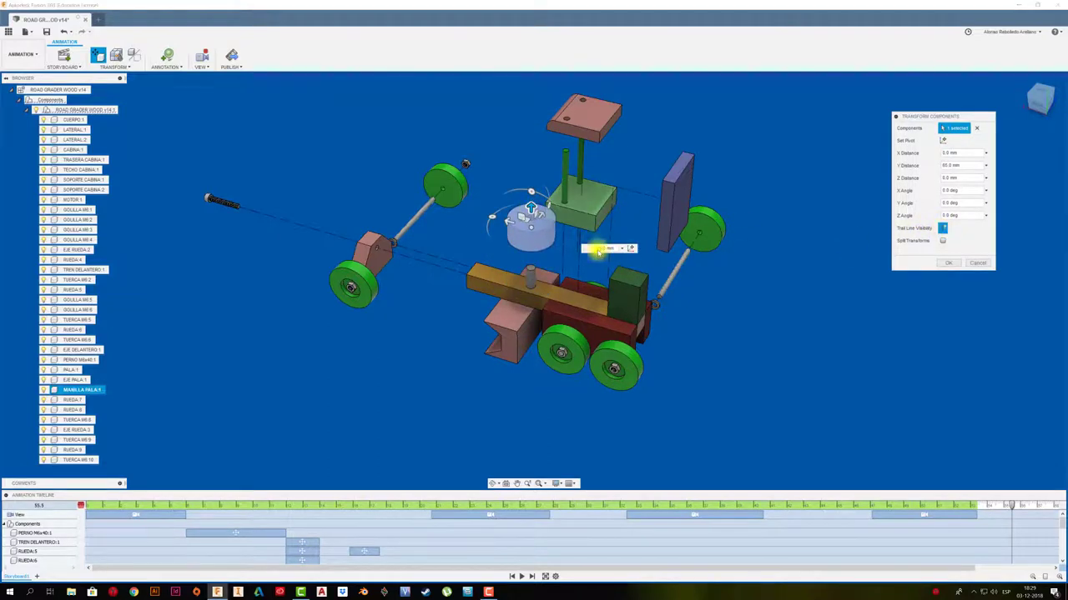
left_click_drag(499, 220, 481, 215)
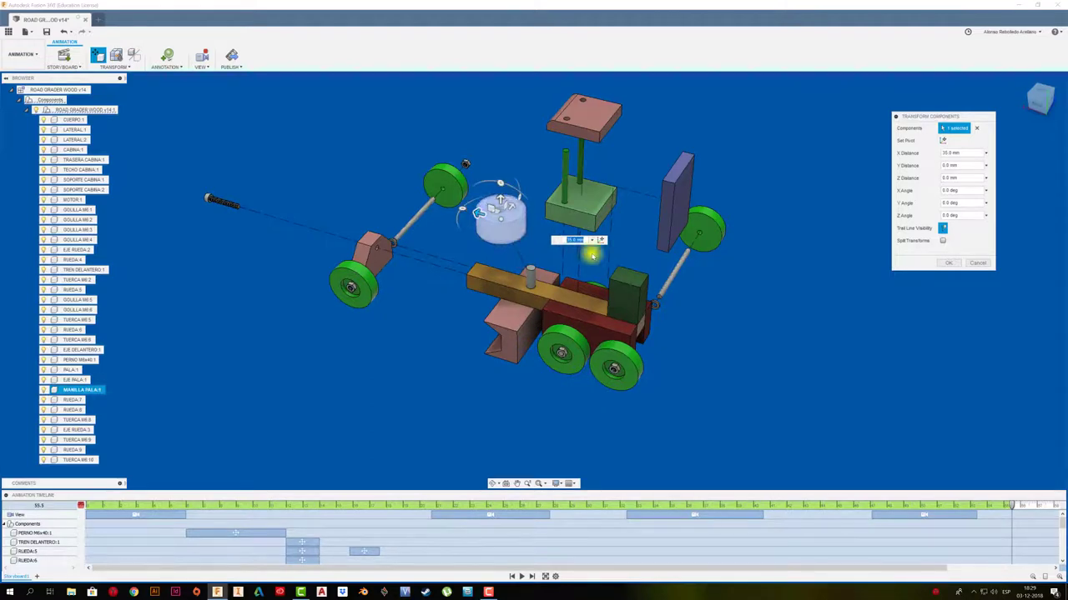
left_click(942, 241)
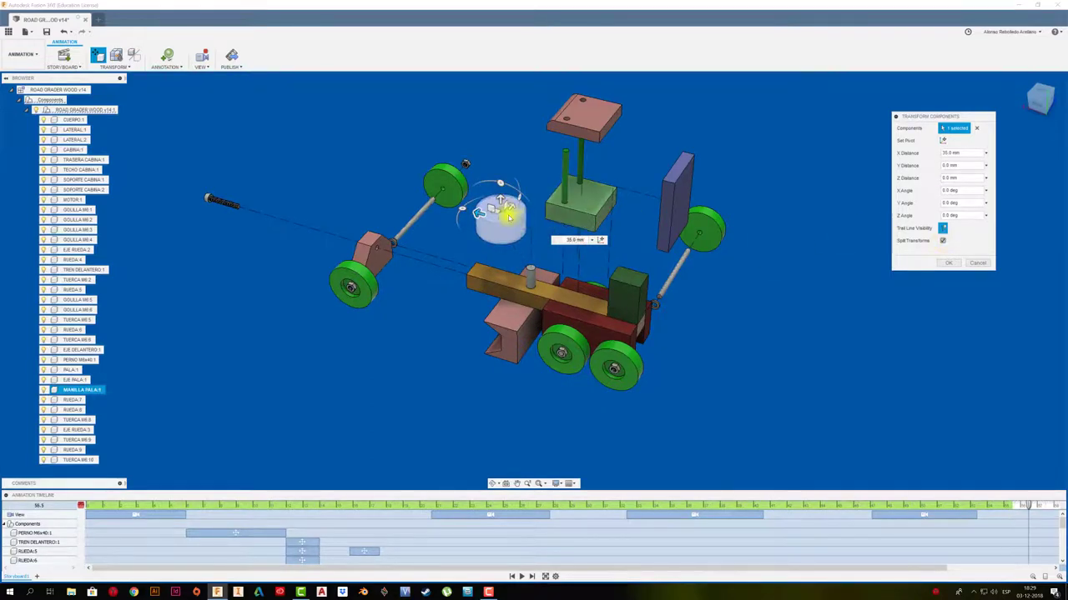
left_click_drag(494, 210, 504, 234)
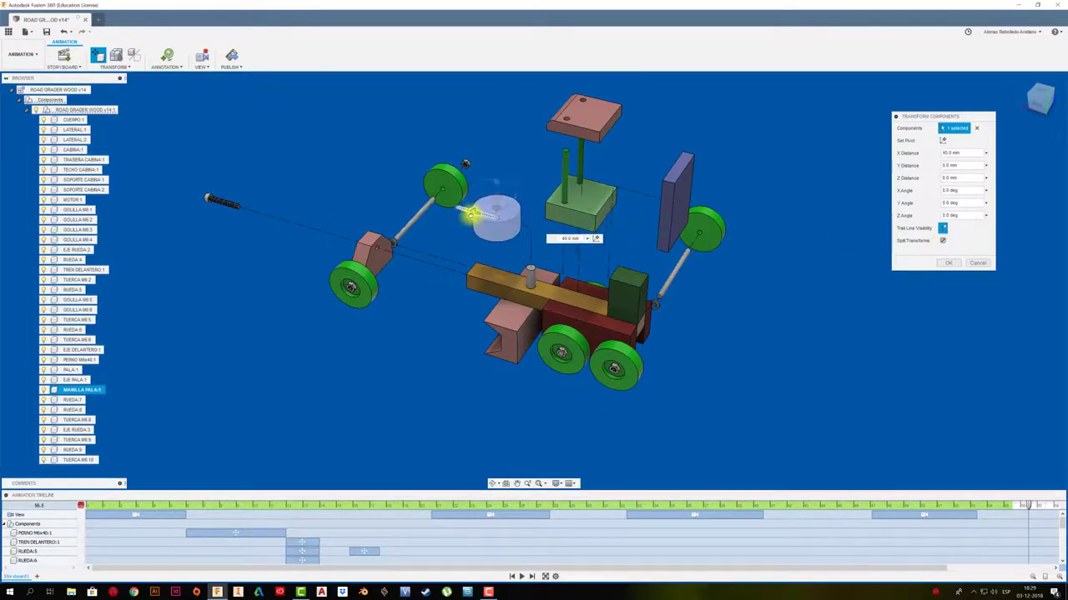
left_click(953, 263)
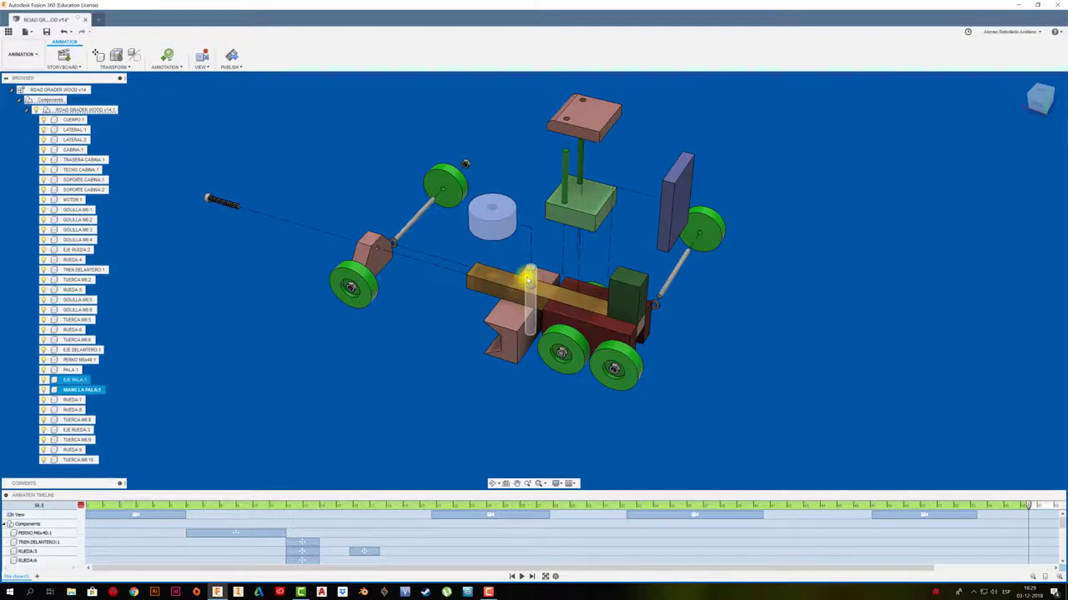
Lower the EJE PALA:1 pin and PALA:1 blade together 40 mm below the beam
left_click(74, 379)
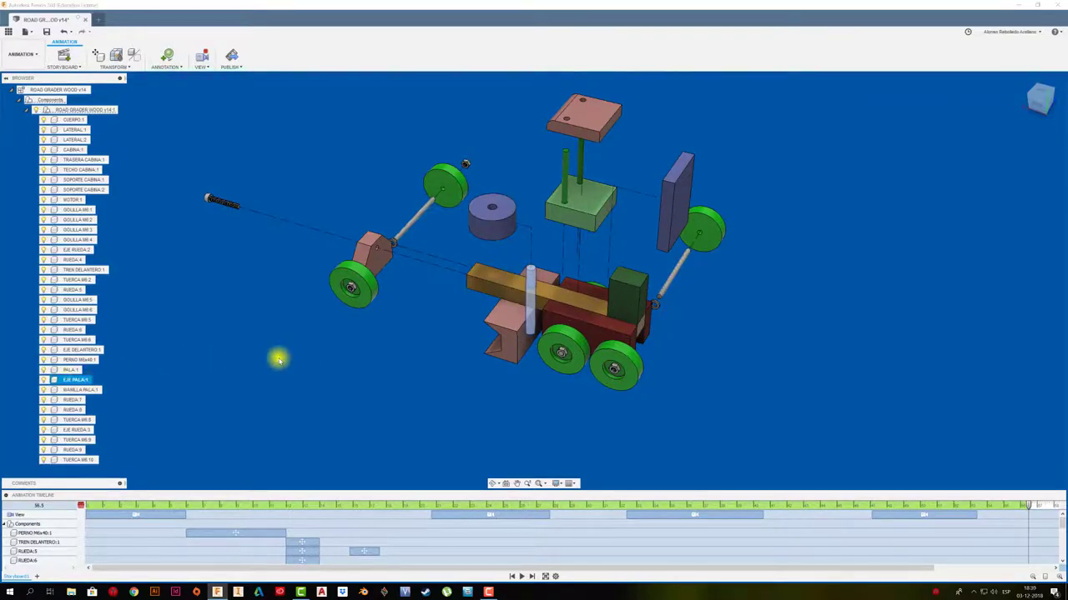
left_click(503, 350, "ctrl")
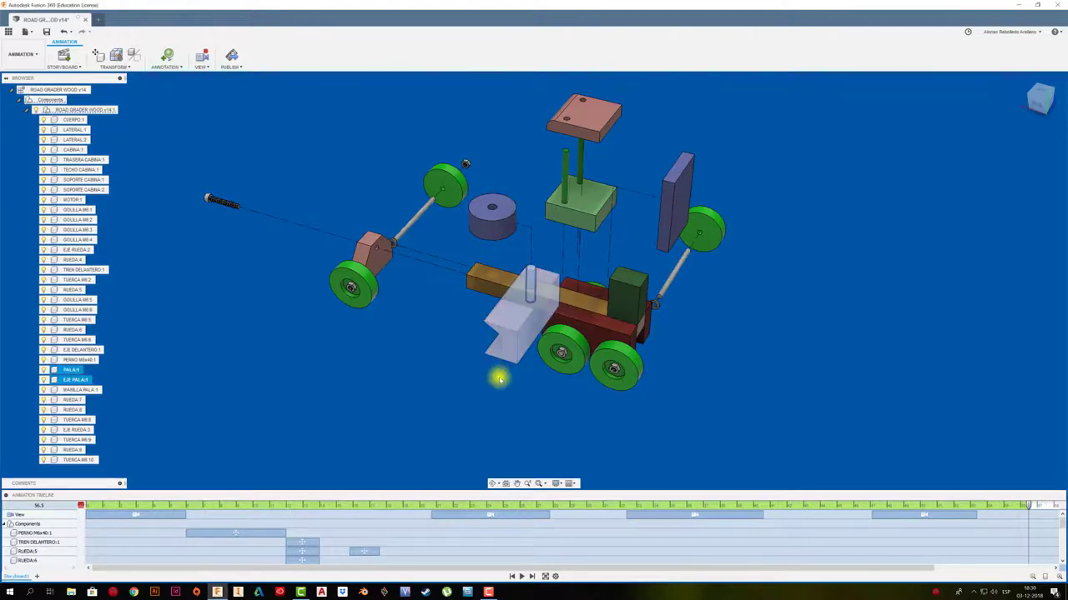
key("m")
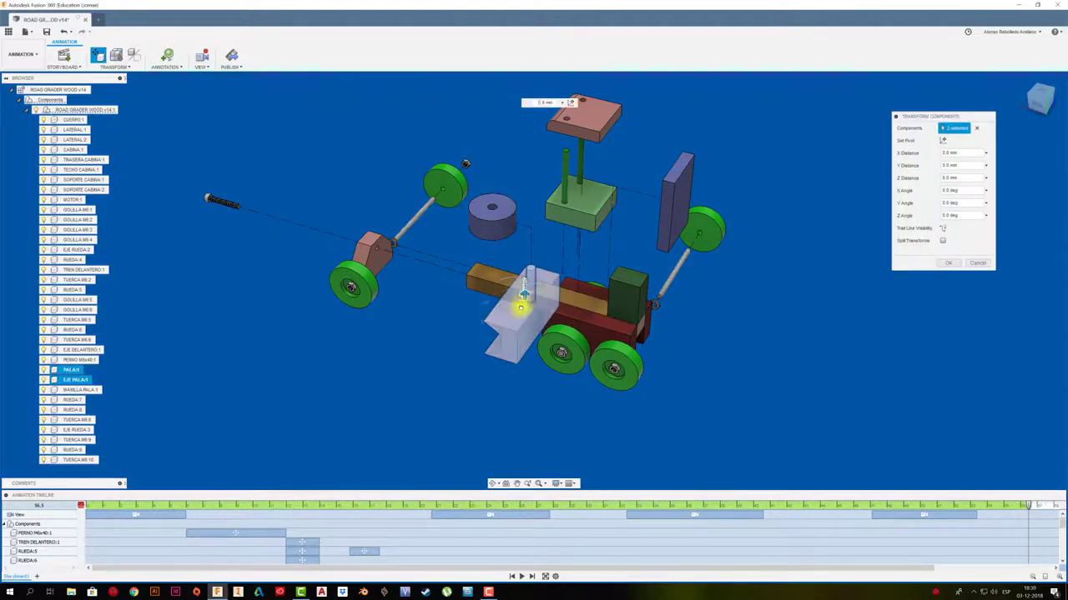
left_click_drag(519, 307, 523, 348)
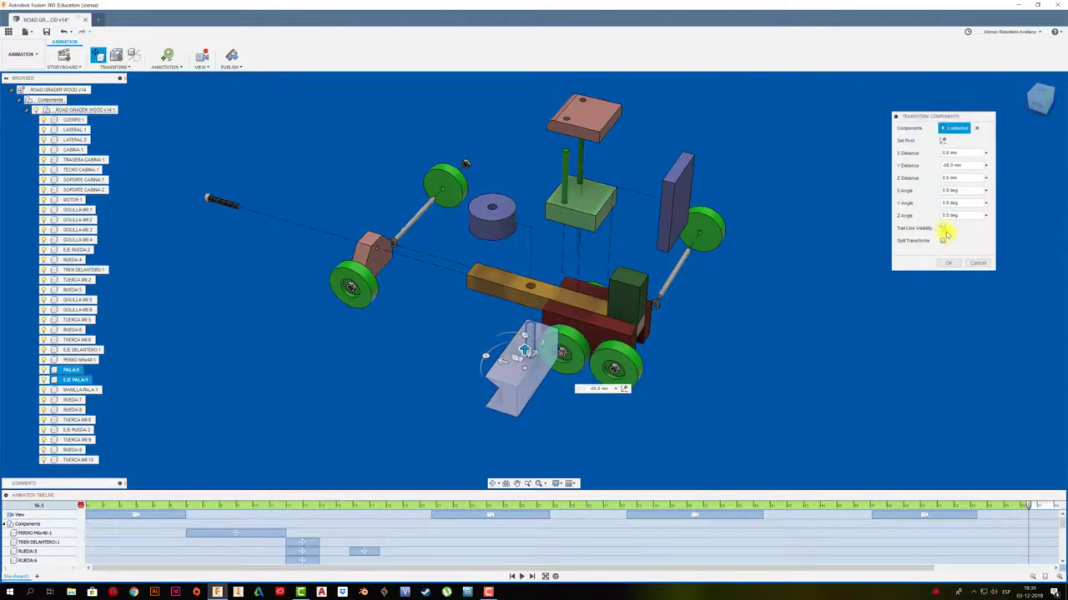
left_click(948, 264)
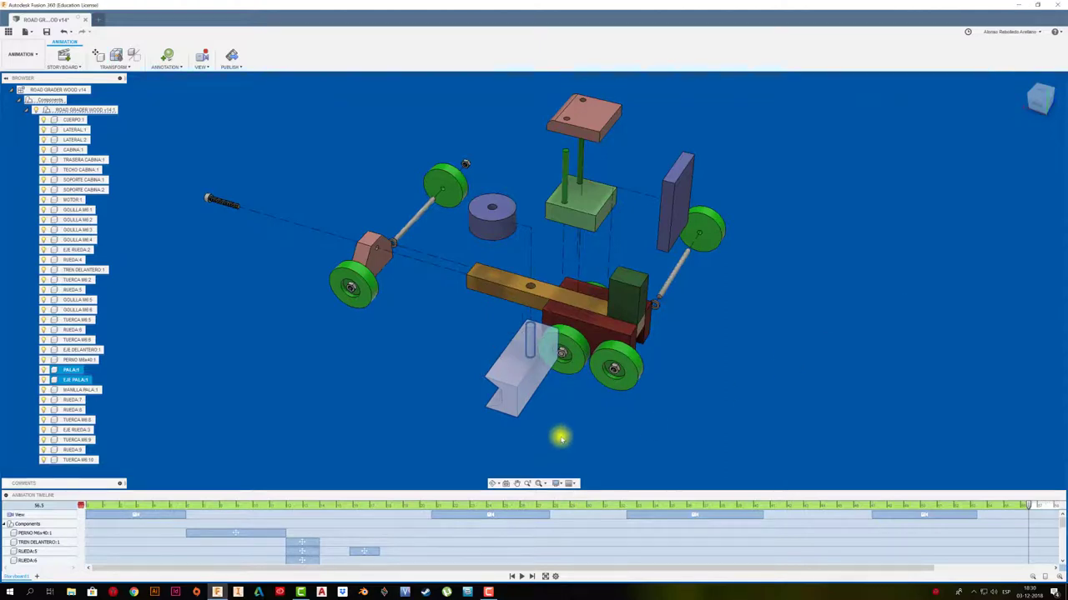
Drop the PALA:1 blade on its own further down off its pin
left_click(788, 463)
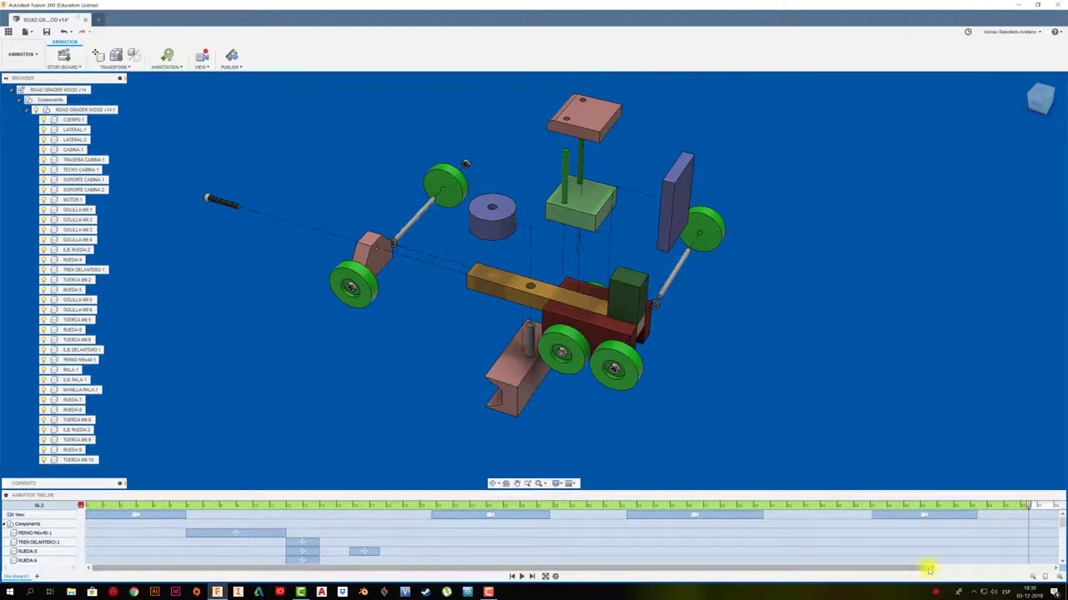
left_click_drag(929, 568, 1048, 568)
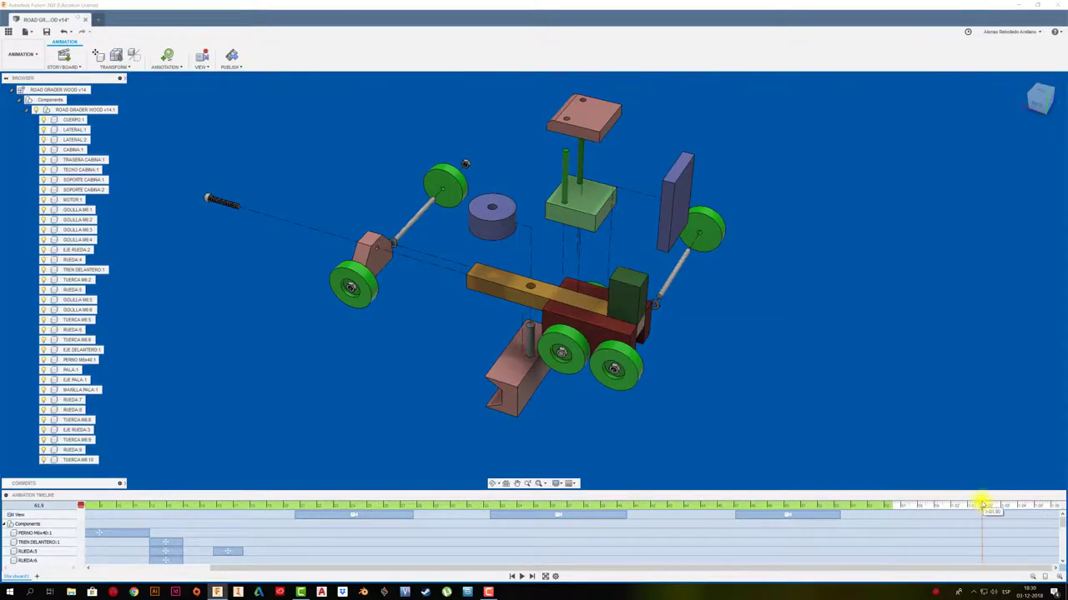
left_click(519, 357)
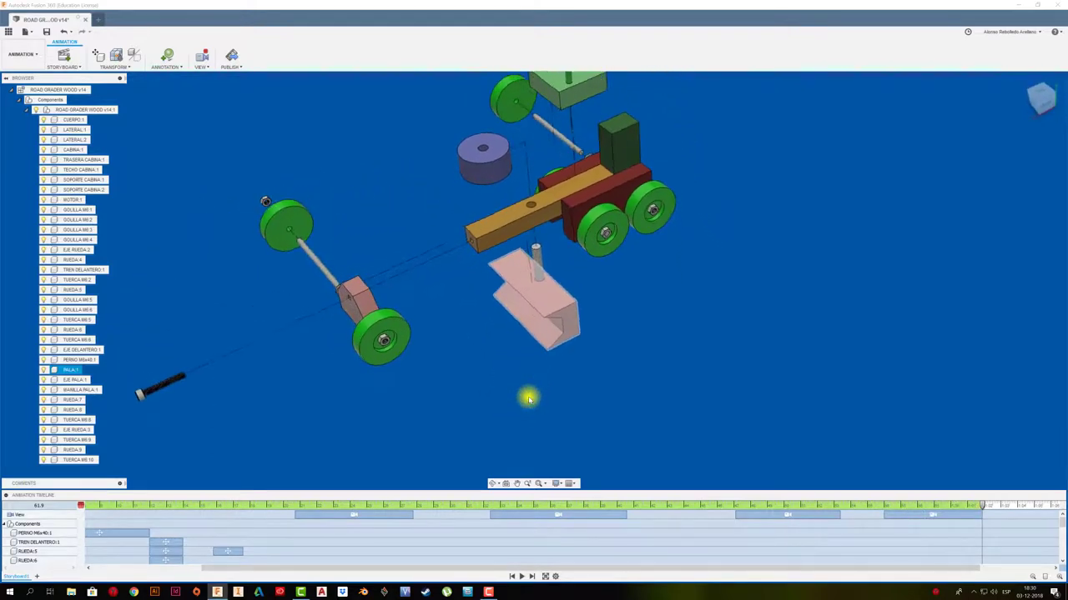
left_click(529, 399)
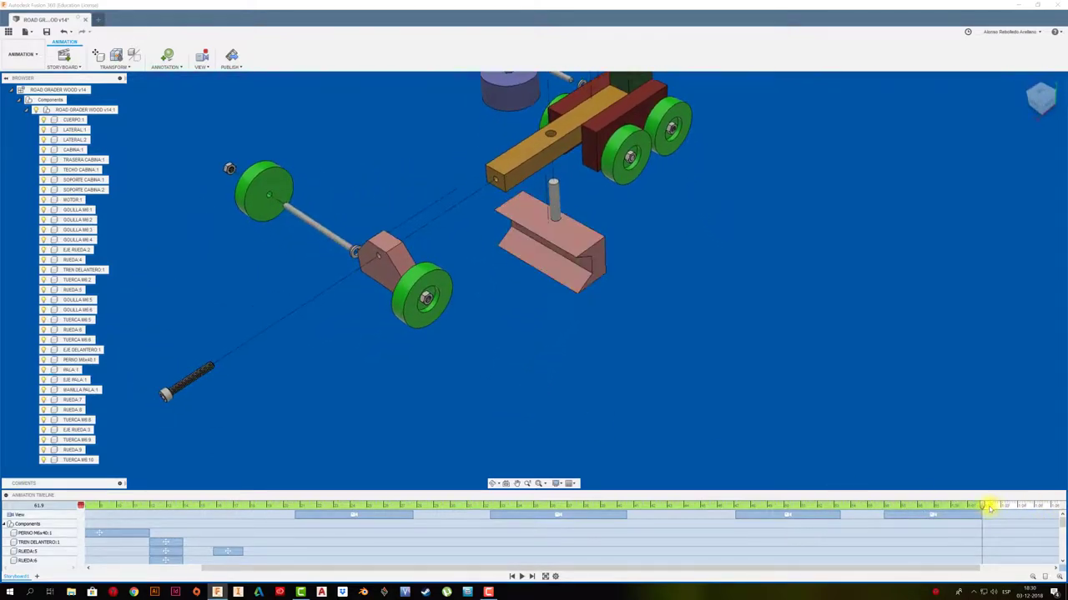
left_click(535, 220)
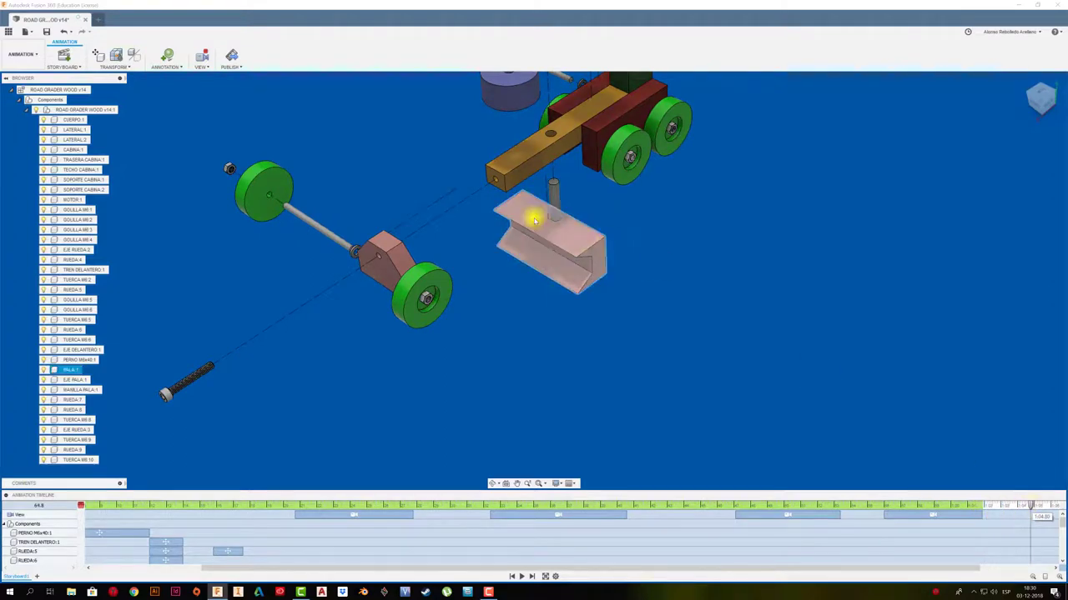
key("m")
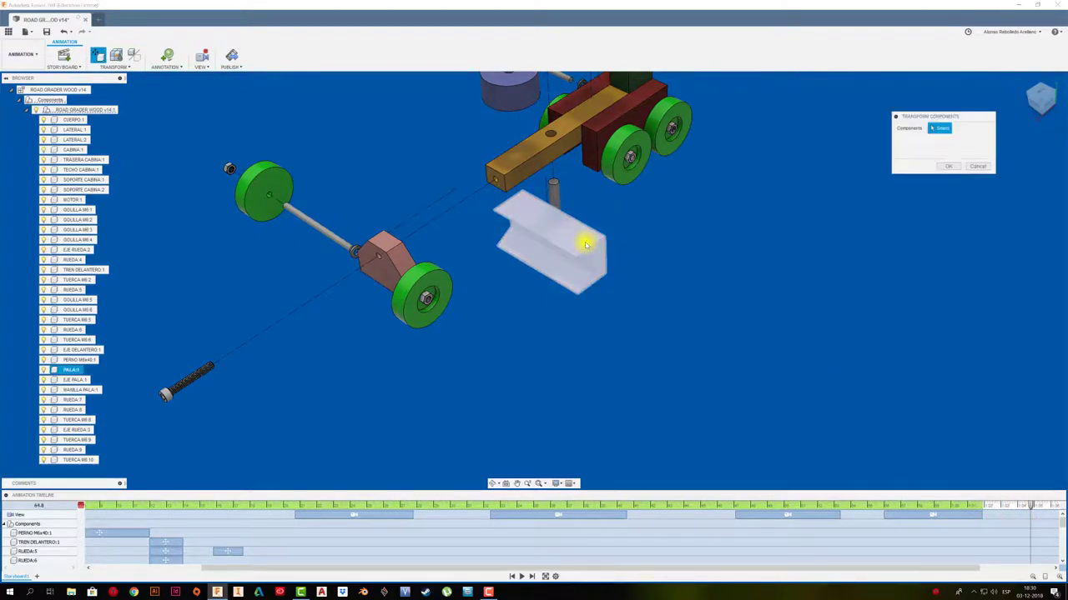
left_click_drag(548, 222, 555, 325)
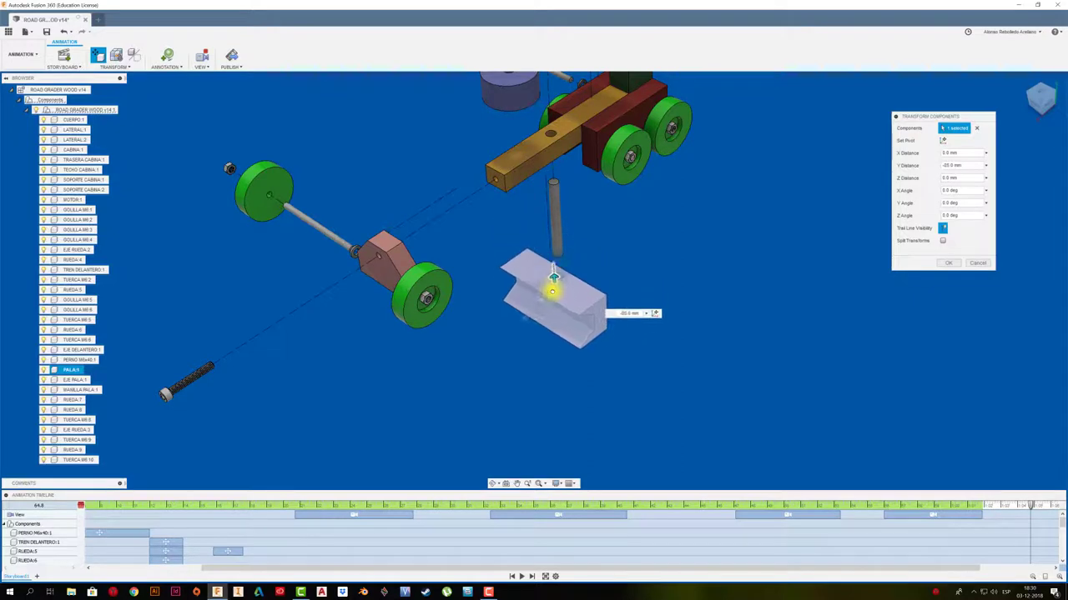
left_click(948, 264)
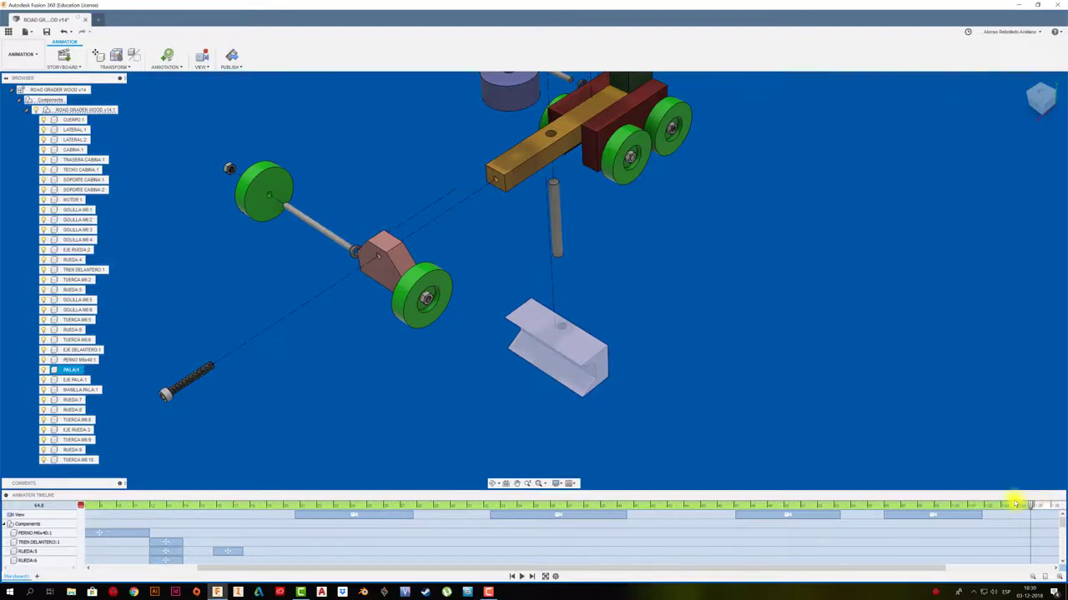
Review the blade drop, play the animation through, and park the playhead near the end
left_click_drag(1032, 506, 824, 505)
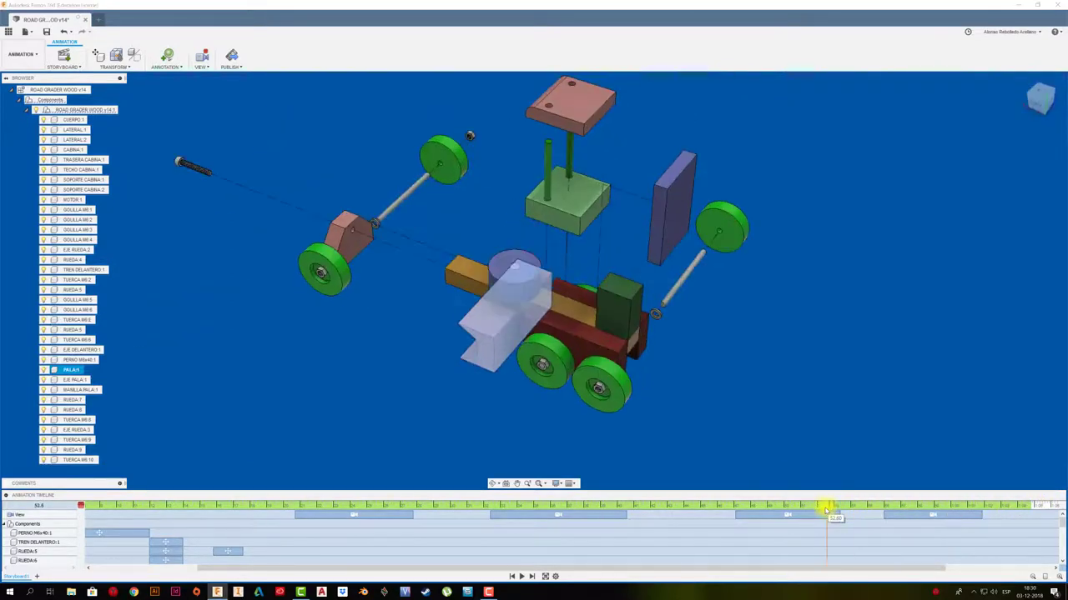
left_click(521, 576)
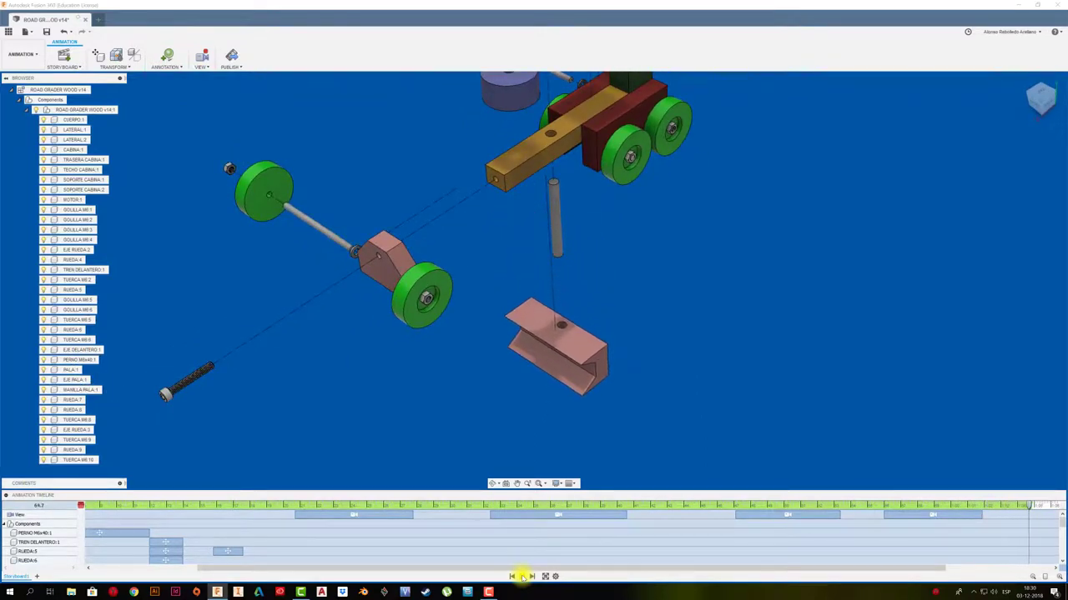
left_click(521, 577)
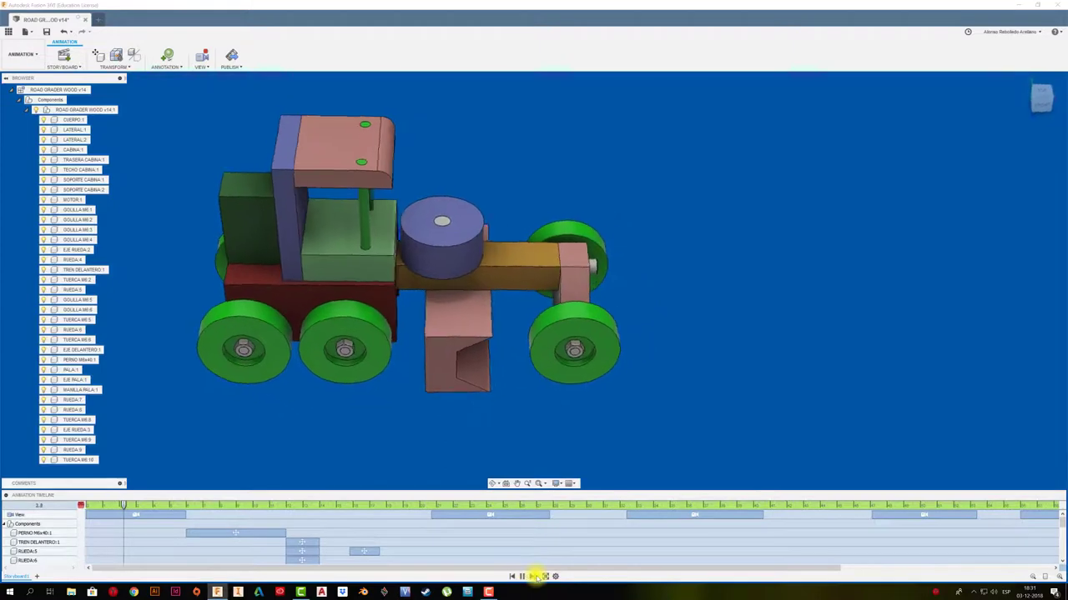
left_click(532, 577)
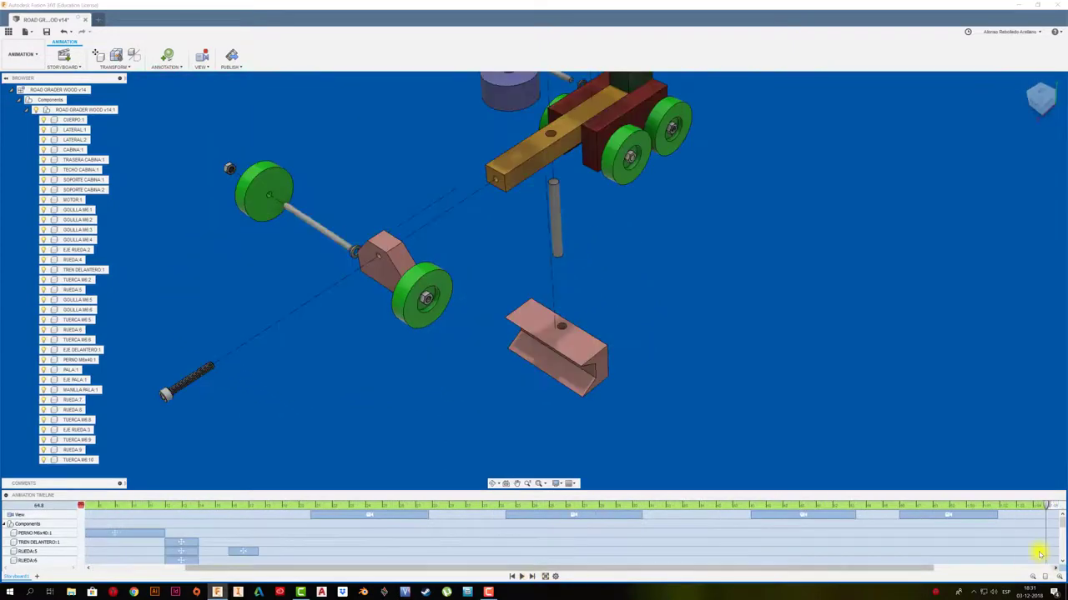
left_click_drag(916, 568, 1058, 574)
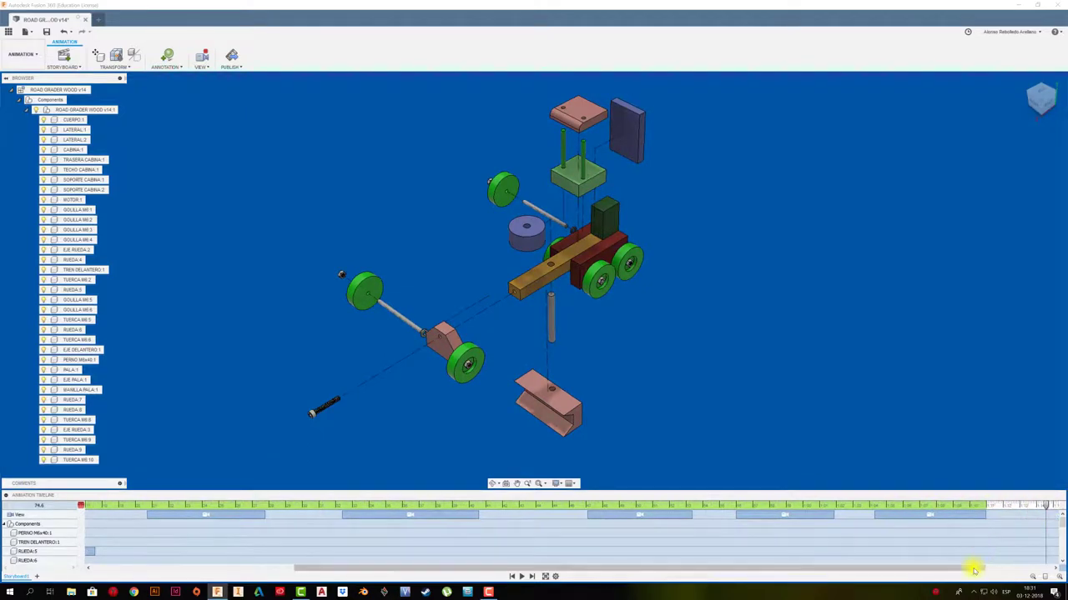
scroll(974, 567, "right", 3)
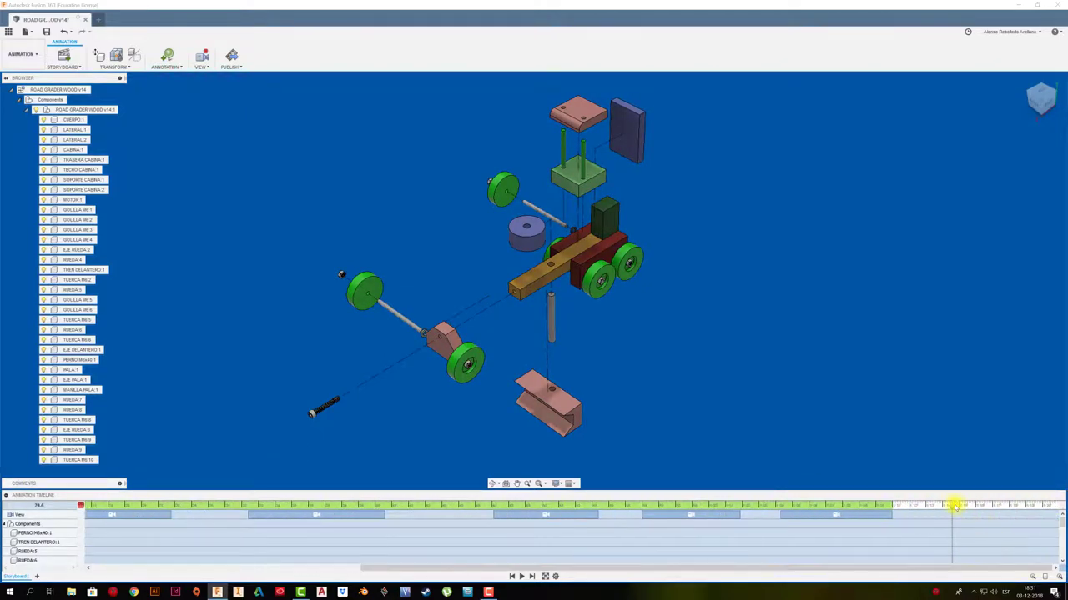
left_click(977, 506)
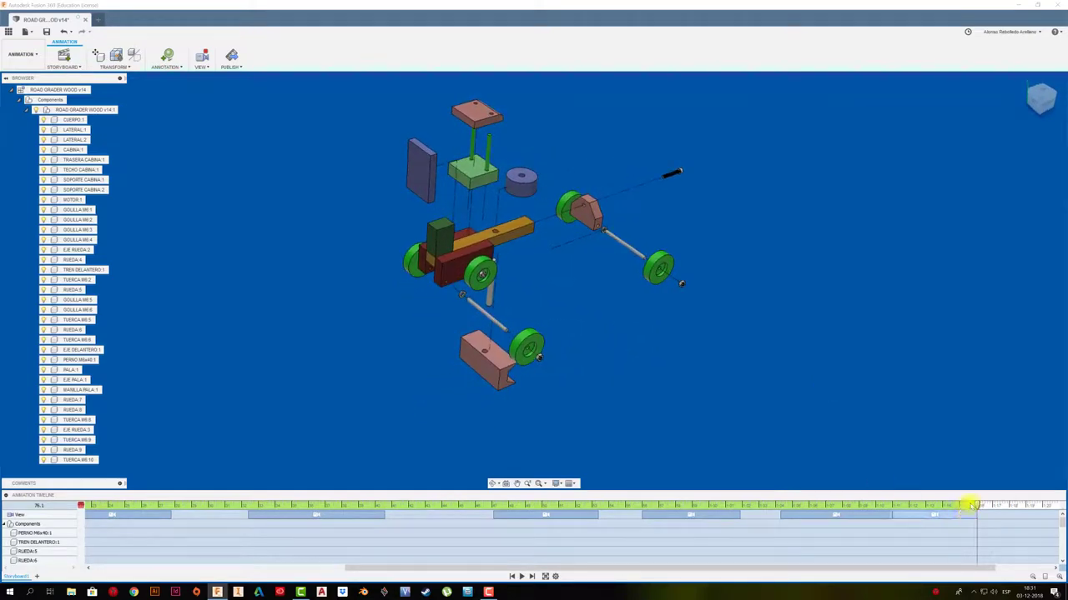
left_click(511, 576)
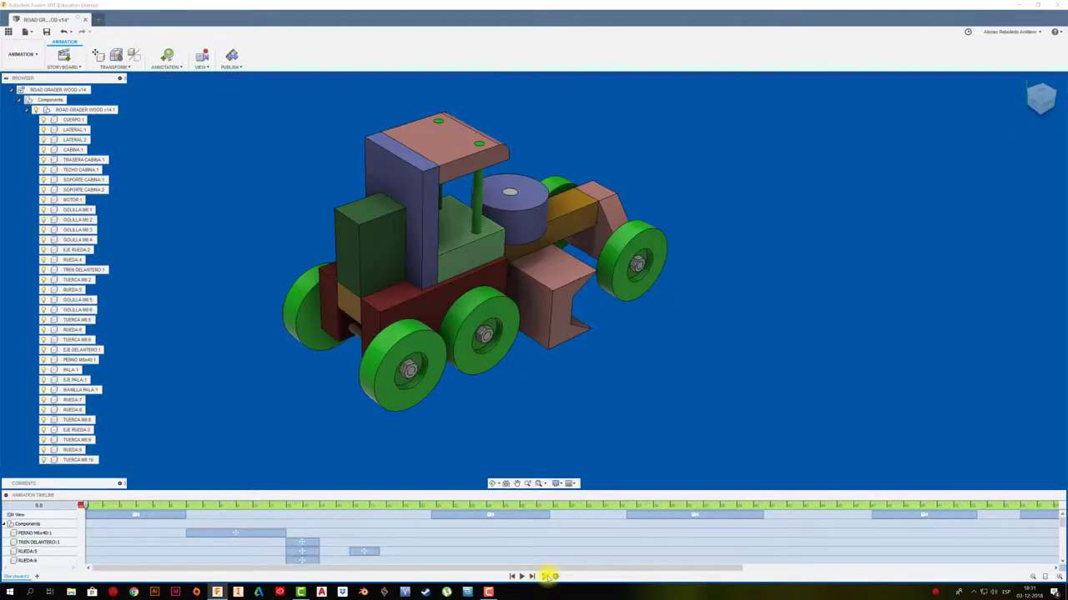
left_click(549, 577)
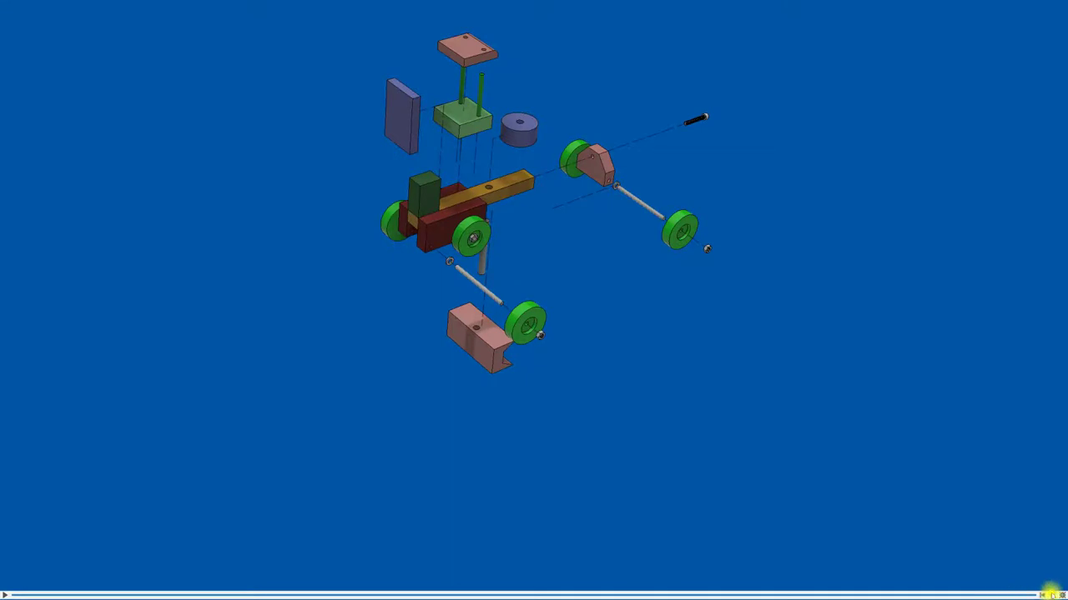
left_click(1059, 593)
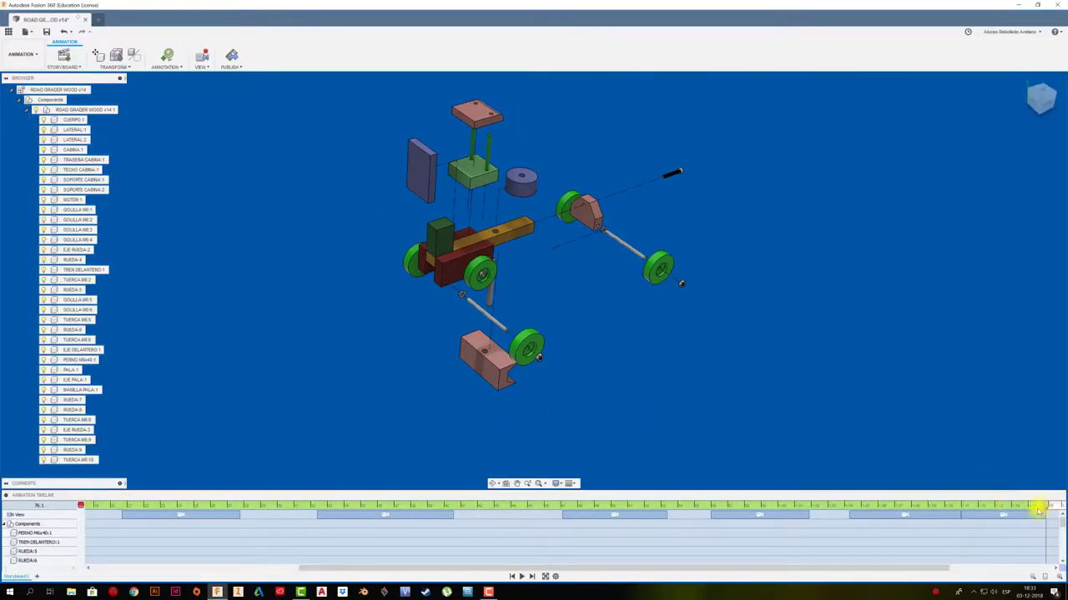
Switch to a white background environment and rewind the animation to the assembled grader
left_click(564, 483)
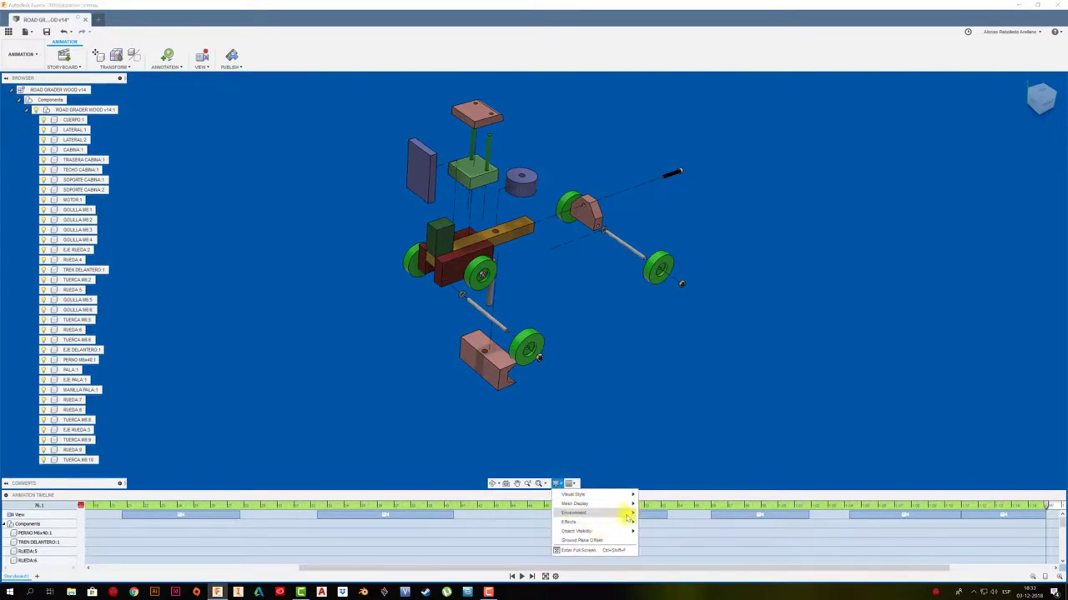
mouse_move(573, 512)
left_click(658, 549)
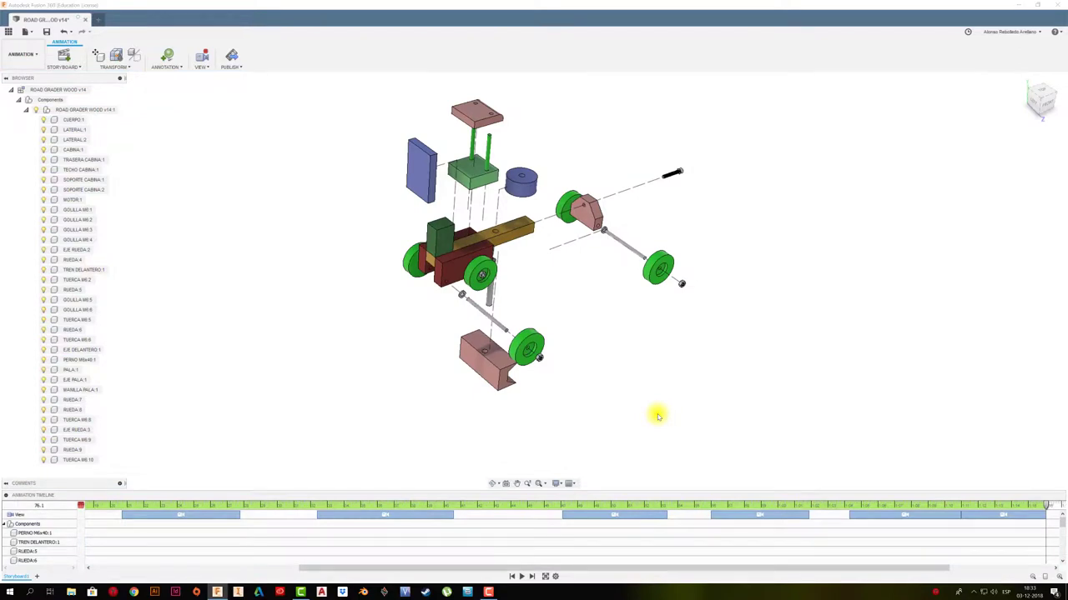
left_click_drag(1045, 506, 6, 503)
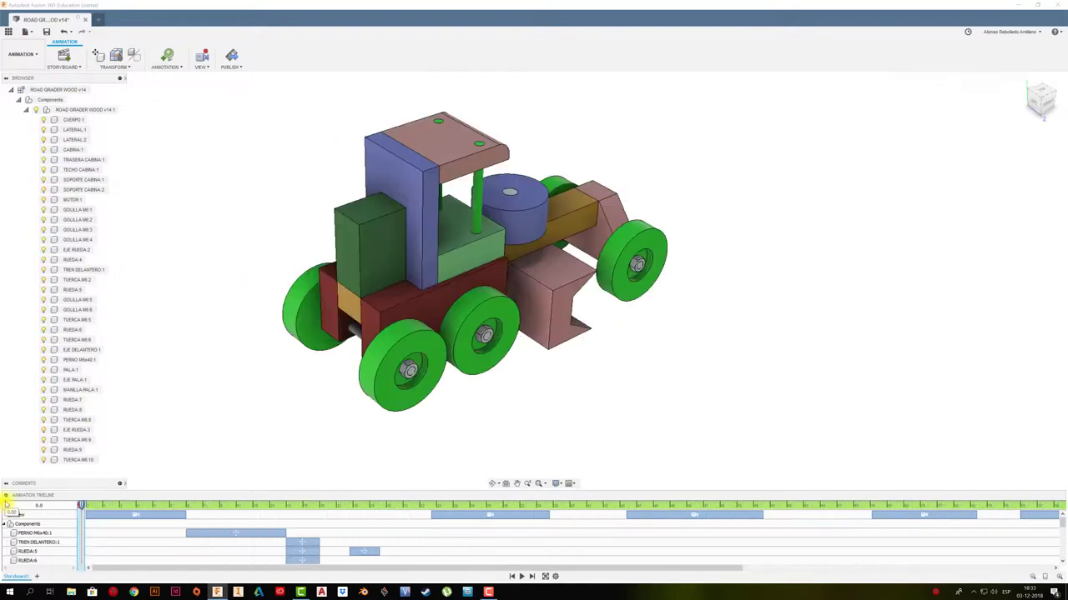
Save the design as a new version, confirming the version description
left_click(46, 32)
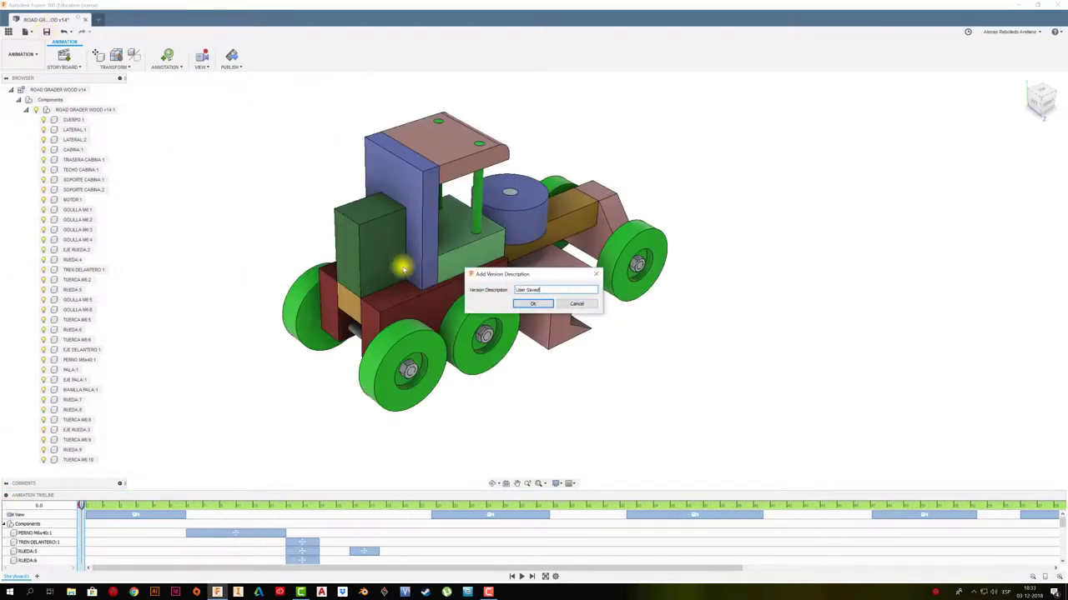
left_click(532, 303)
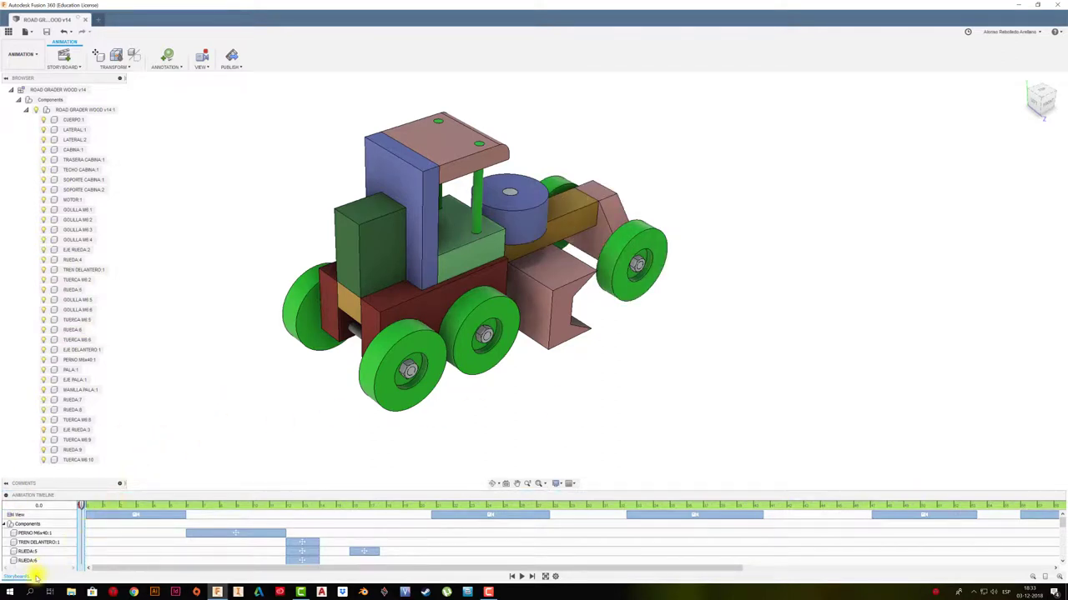
left_click(37, 542)
left_click(196, 441)
Set the video options to All Storyboards at 1920 x 1080 (16:9)
left_click(231, 56)
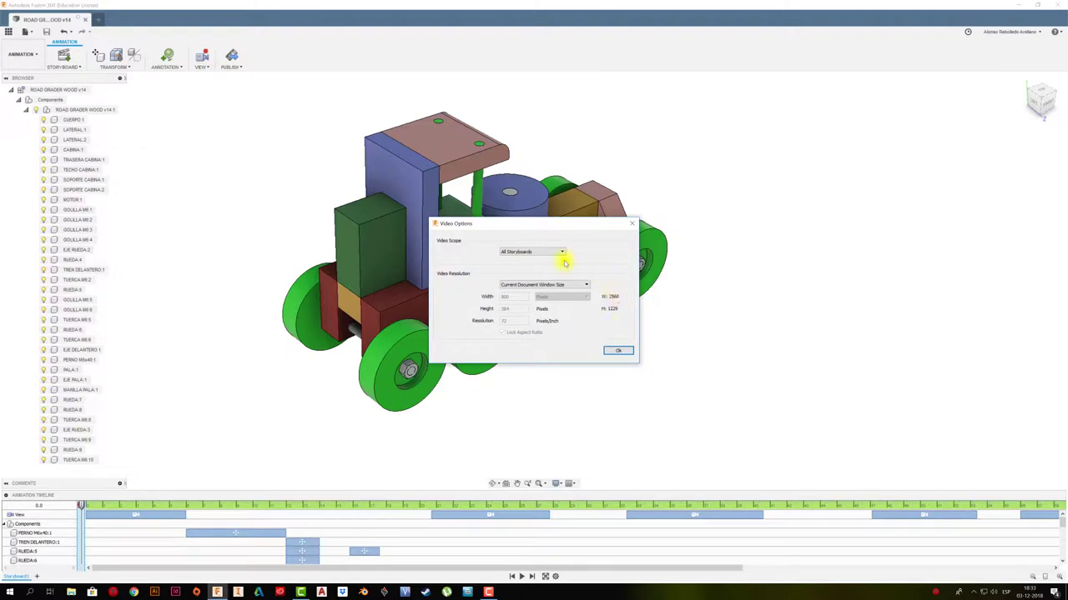
left_click(563, 254)
left_click(563, 257)
left_click(585, 286)
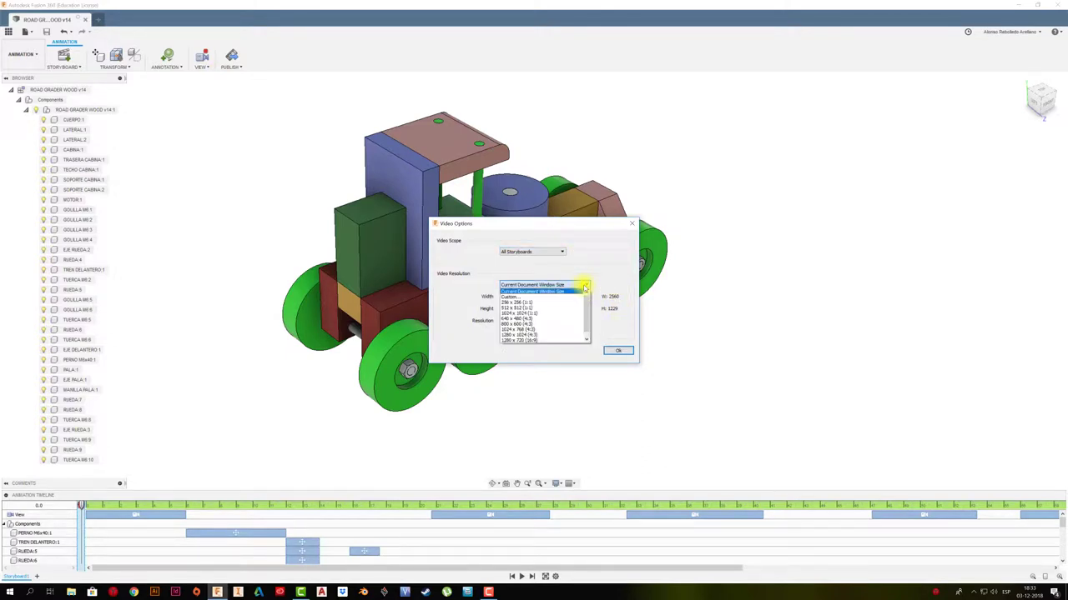
scroll(558, 328, "down", 2)
left_click(545, 340)
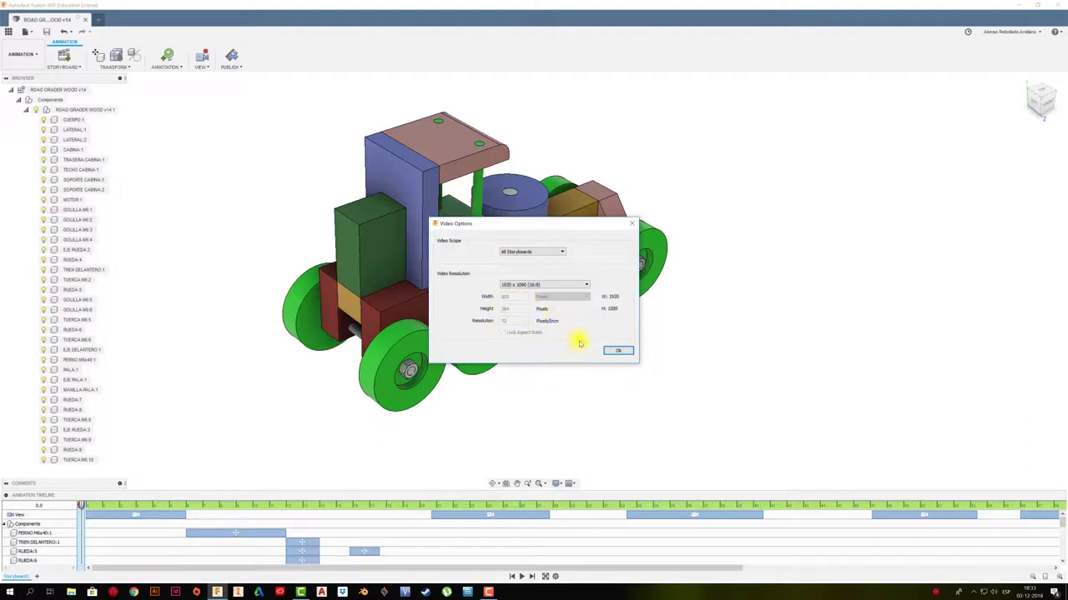
left_click(619, 350)
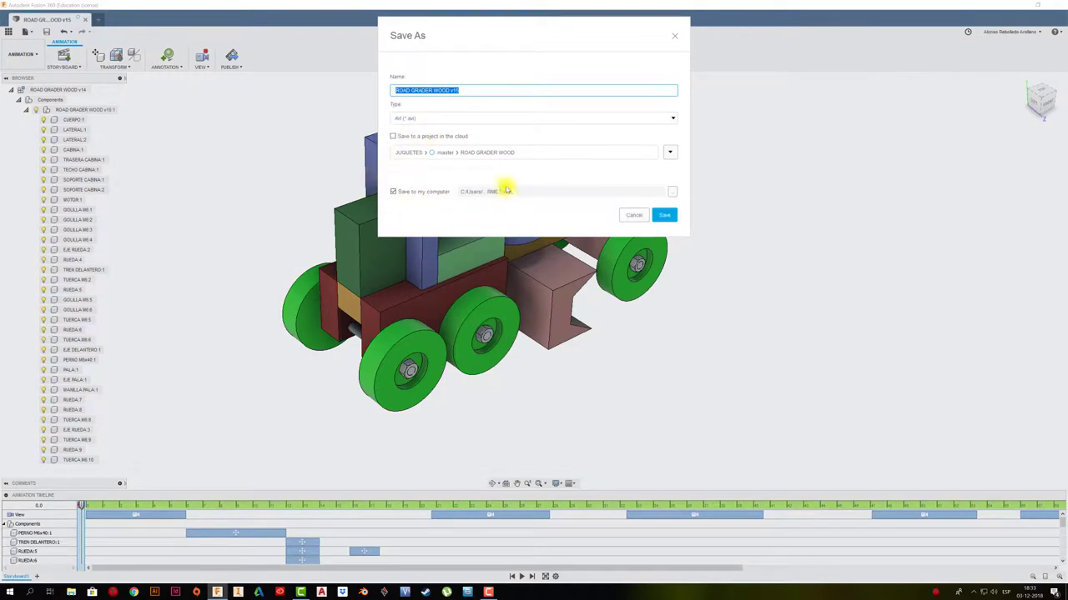
Save the video as ROAD GRADER WOOD v15 in the Descargas folder
left_click(674, 192)
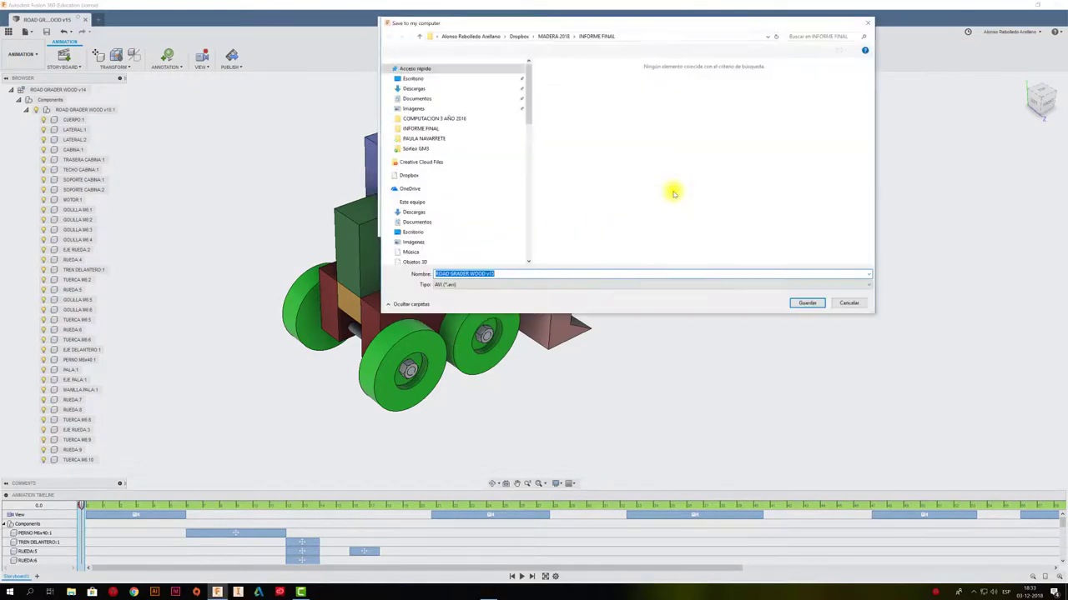
left_click(456, 88)
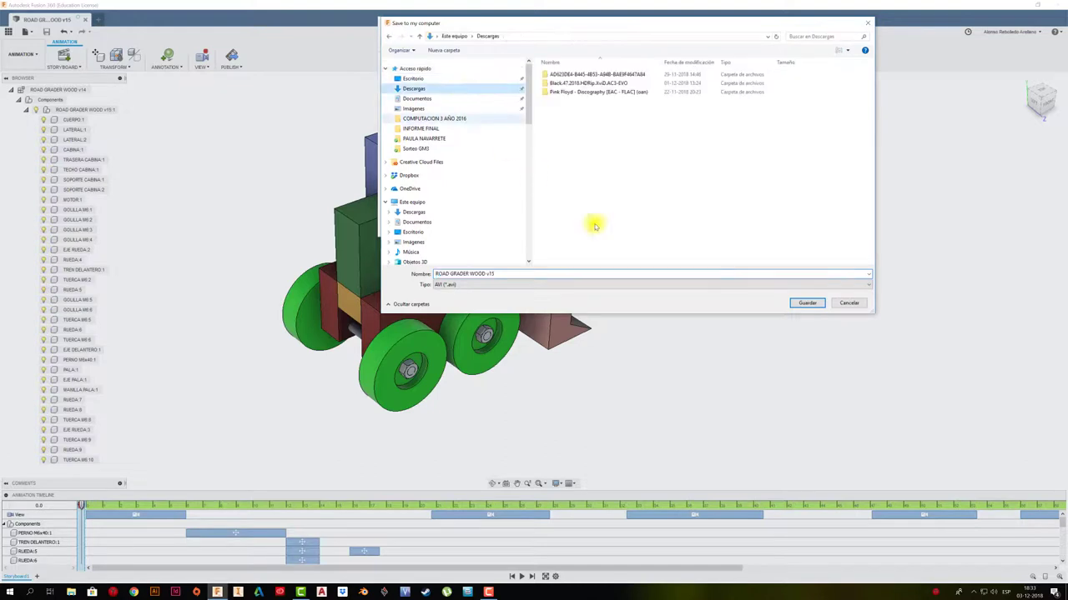
left_click(806, 303)
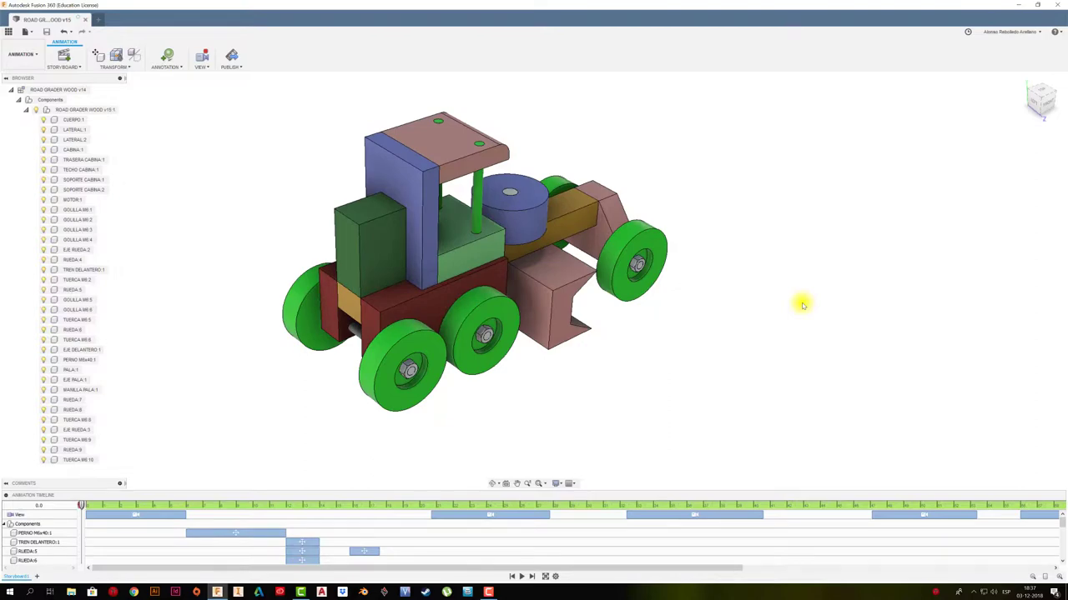
On the desktop, open ROAD GRADER WOOD v15 and pick a player in Open with
key("super+d")
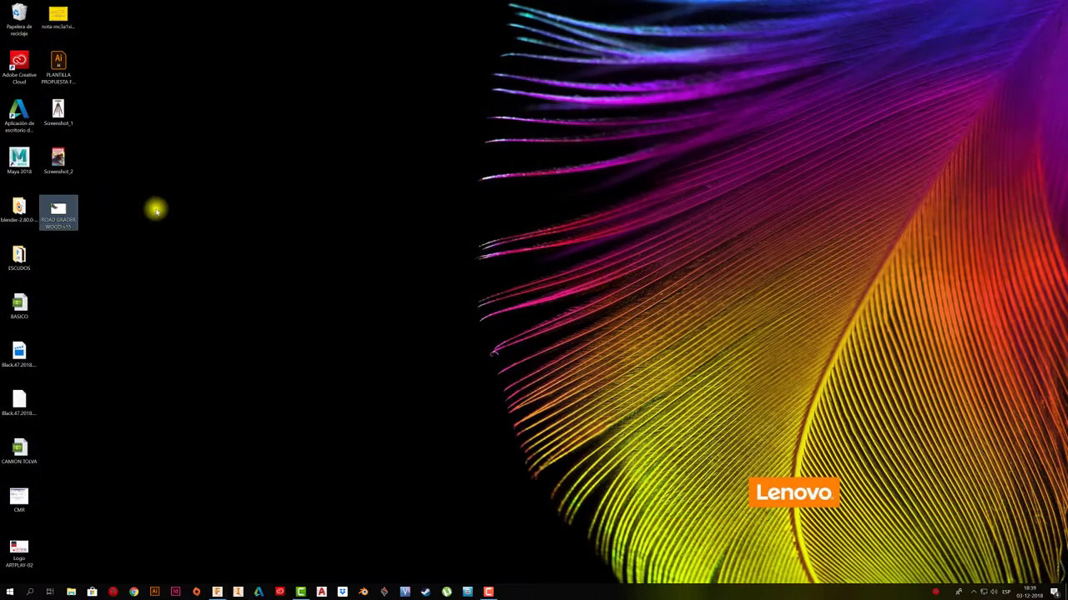
left_click(68, 220)
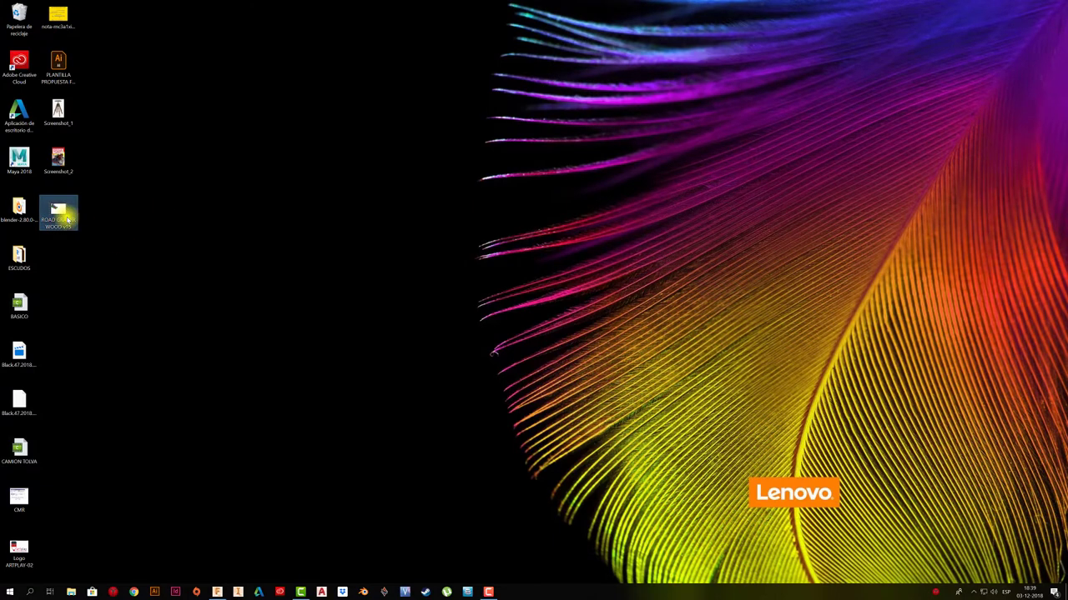
double_click(61, 215)
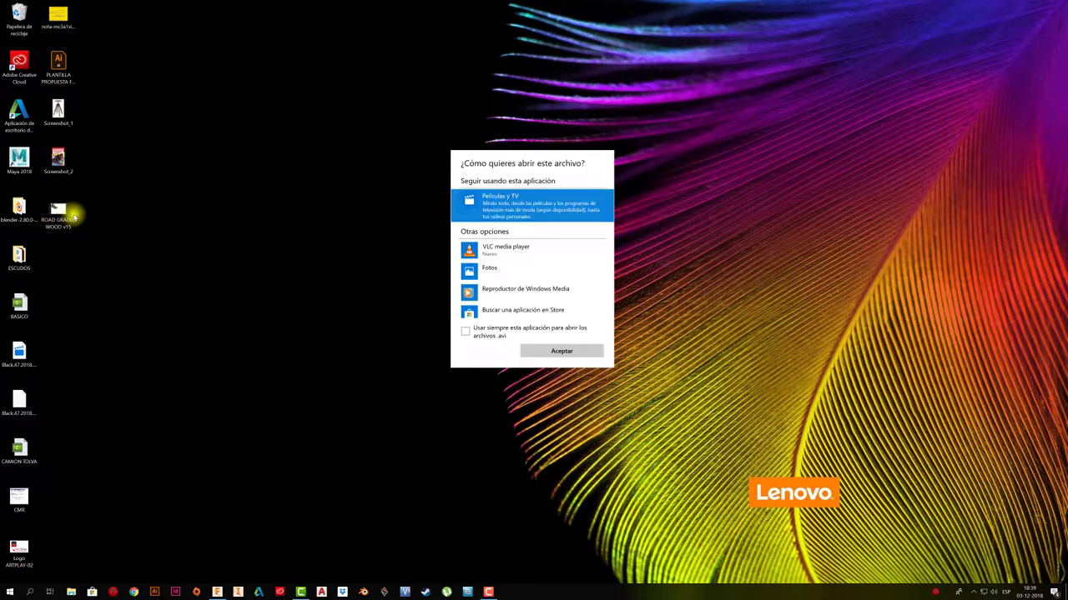
left_click(486, 247)
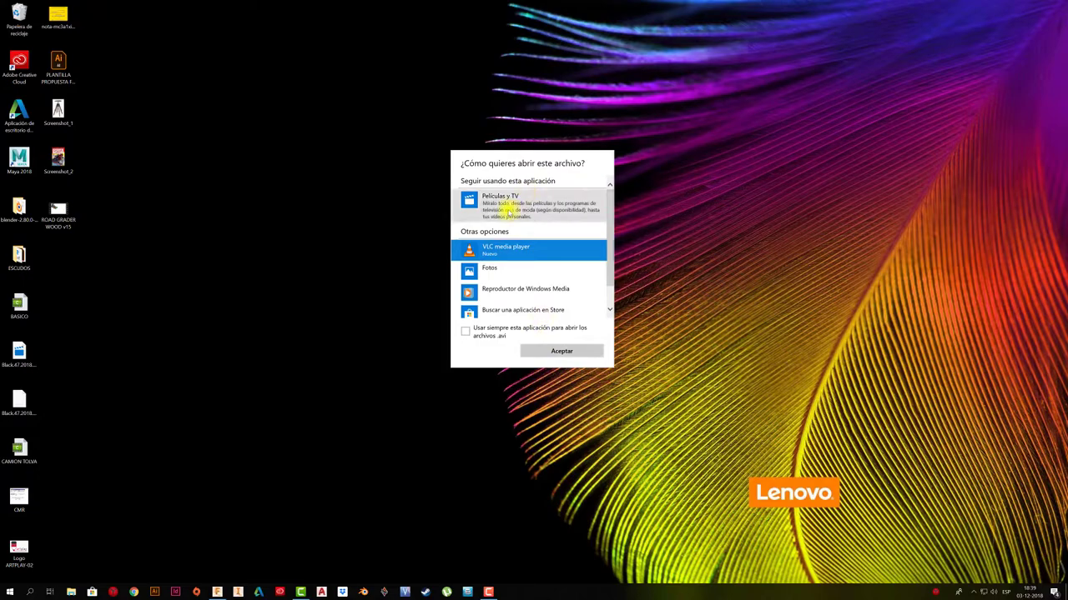
left_click(507, 209)
Play the video through, exit full screen, close the player and return to Fusion 360
left_click(549, 351)
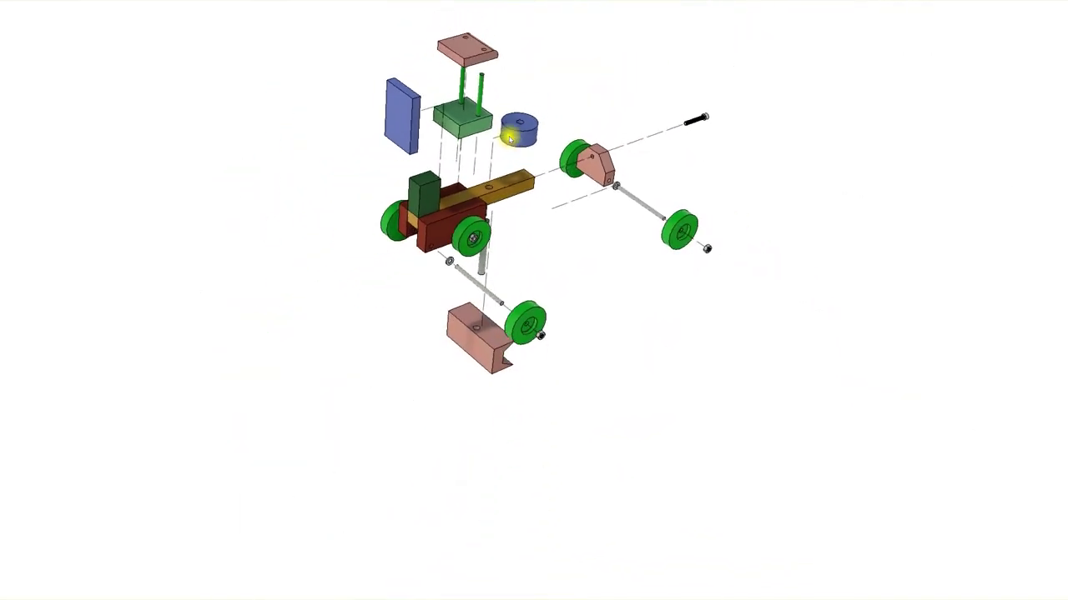
key("Escape")
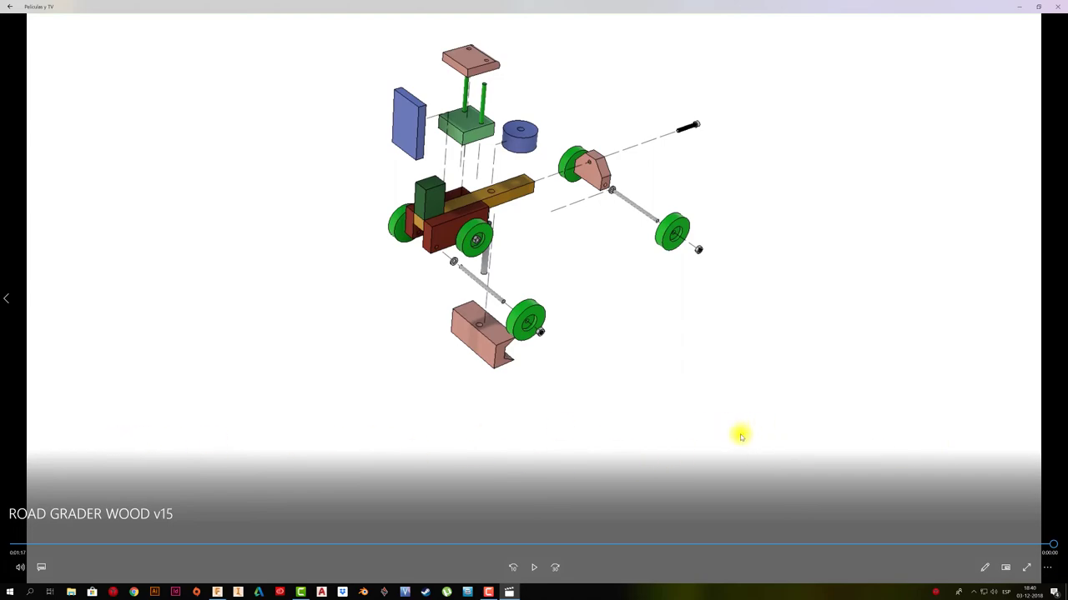
left_click(1059, 7)
left_click(215, 593)
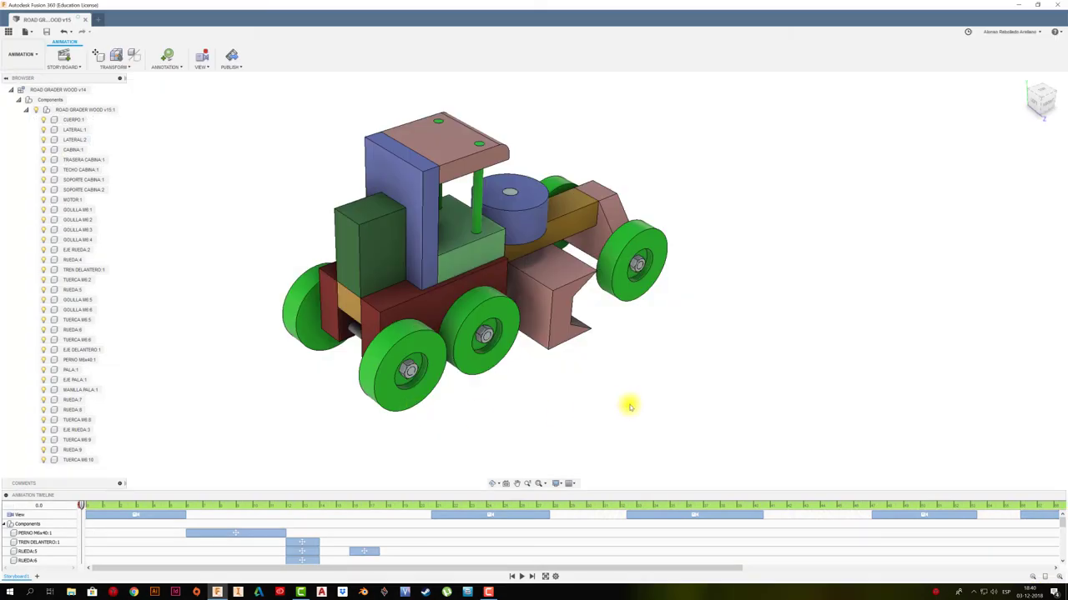